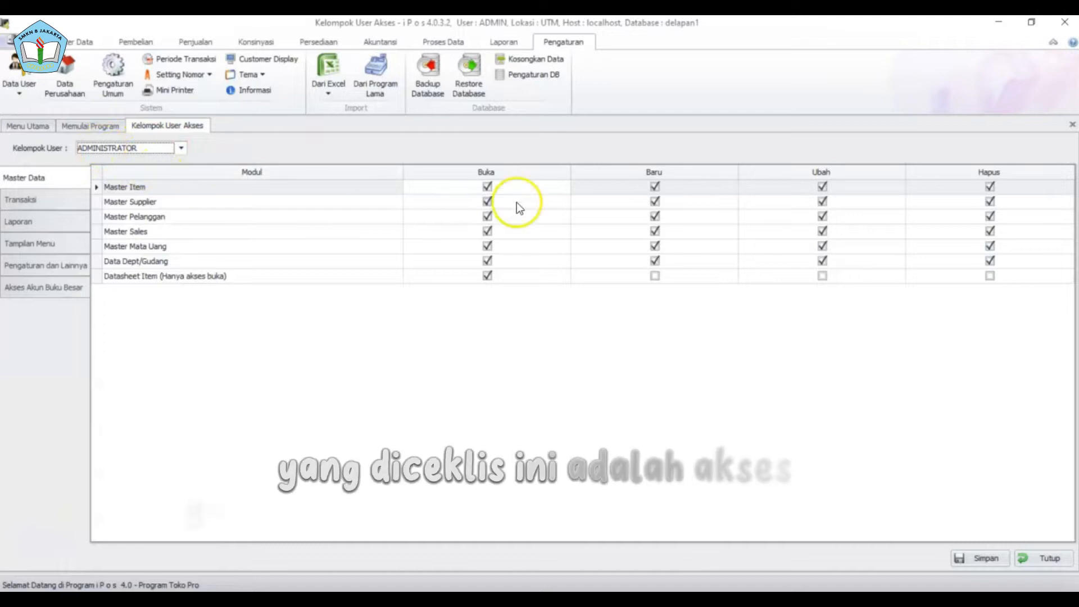
# - Review ADMINISTRATOR's transaction, report, menu display and other settings permissions
pyautogui.click(26, 201)
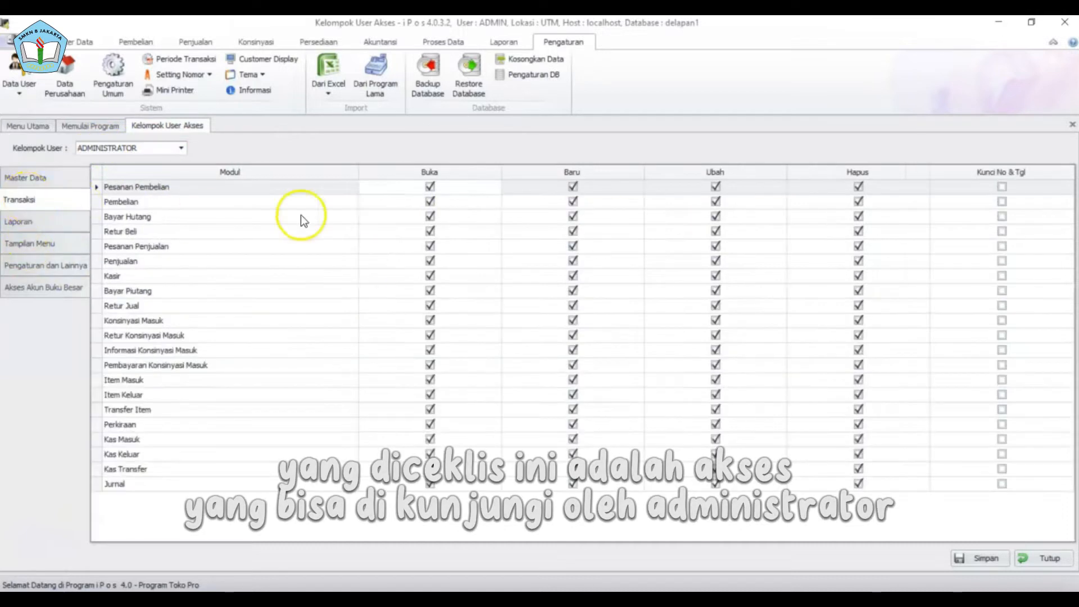
pyautogui.click(17, 222)
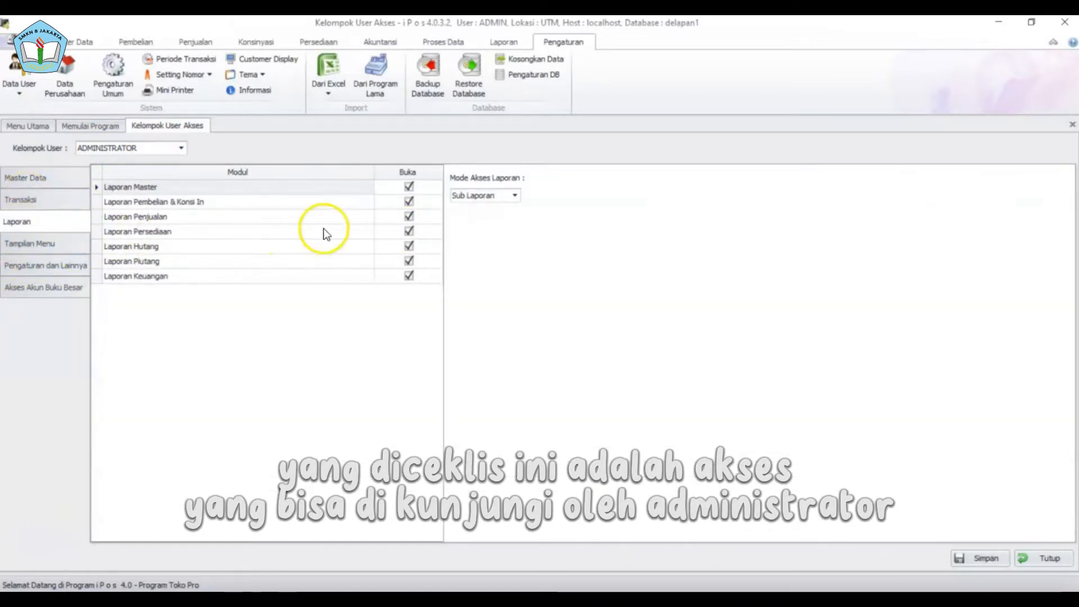
pyautogui.click(75, 241)
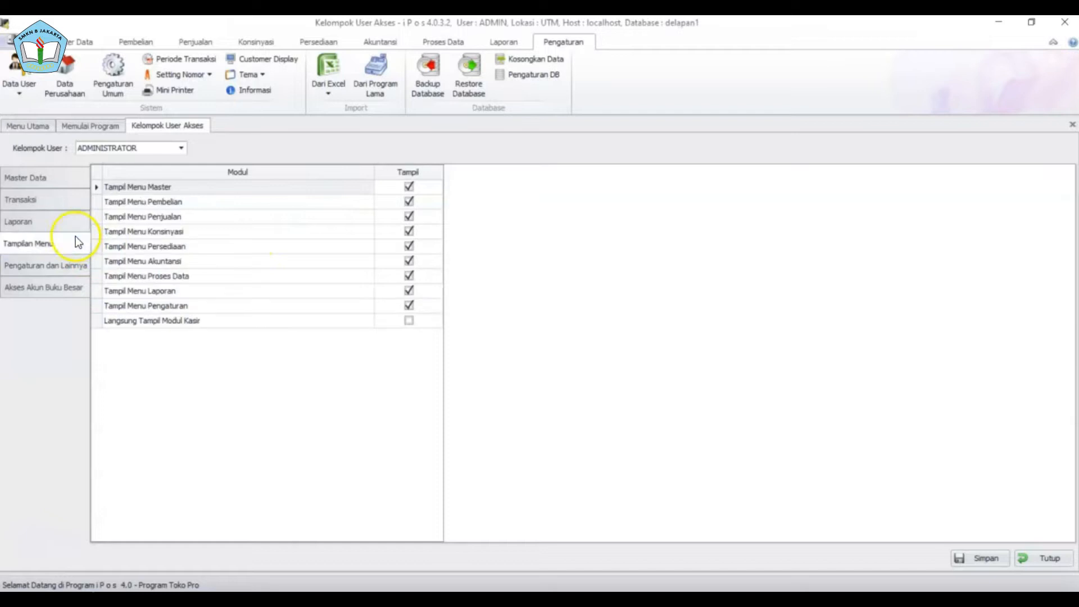
pyautogui.click(81, 271)
pyautogui.scroll(-6, 323, 246)
pyautogui.scroll(6, 323, 245)
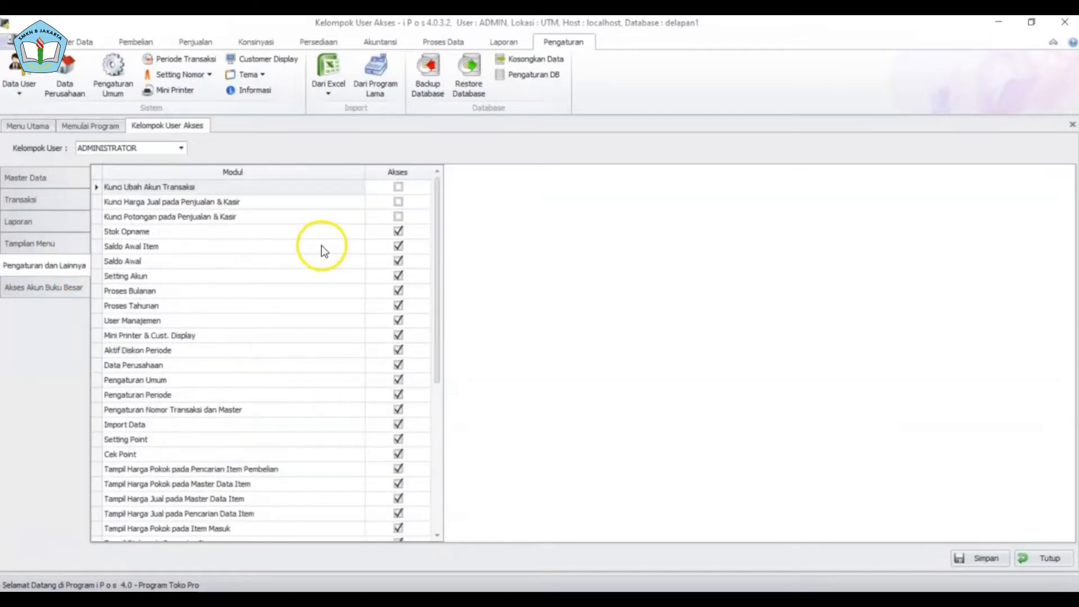
# - Switch the Kelompok User to KASIR
pyautogui.click(181, 148)
pyautogui.click(159, 169)
pyautogui.scroll(-5, 289, 238)
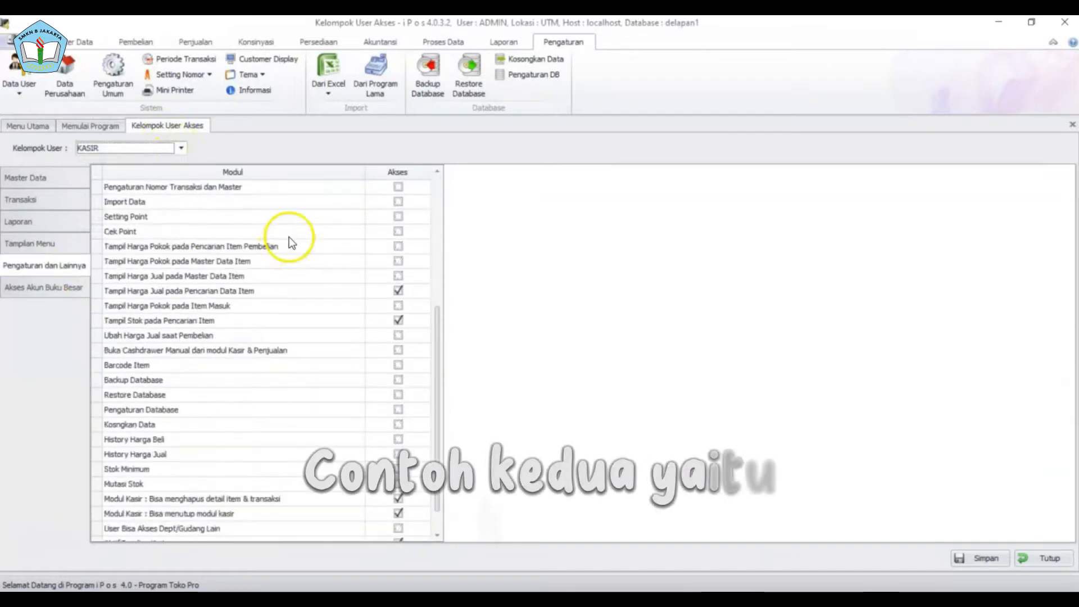
pyautogui.scroll(-1, 289, 238)
# - Review KASIR's master data, transaction, report, menu, settings and ledger account permissions
pyautogui.click(73, 180)
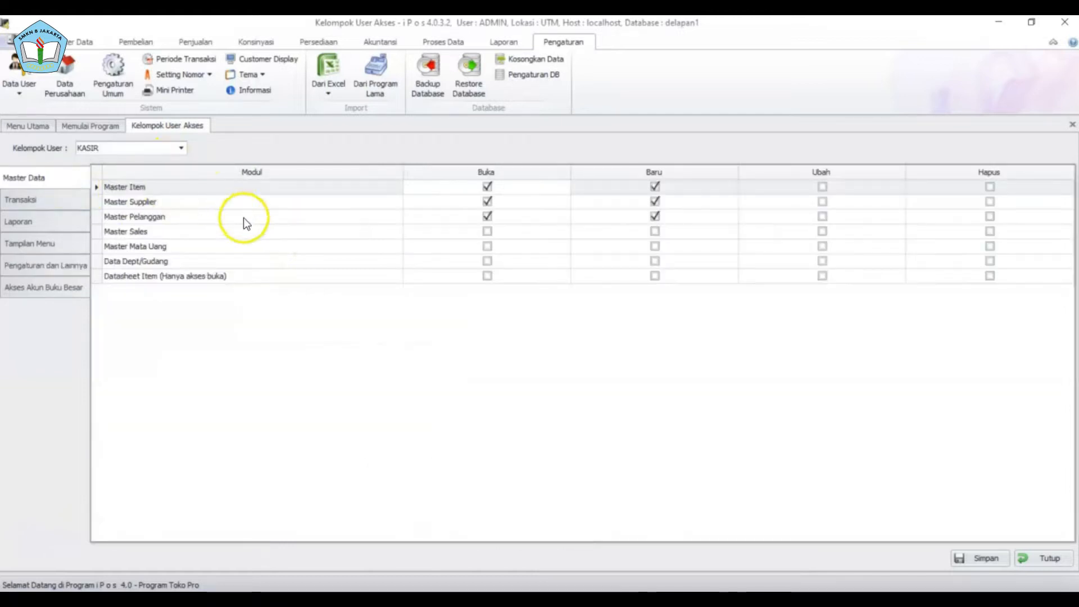
pyautogui.click(54, 203)
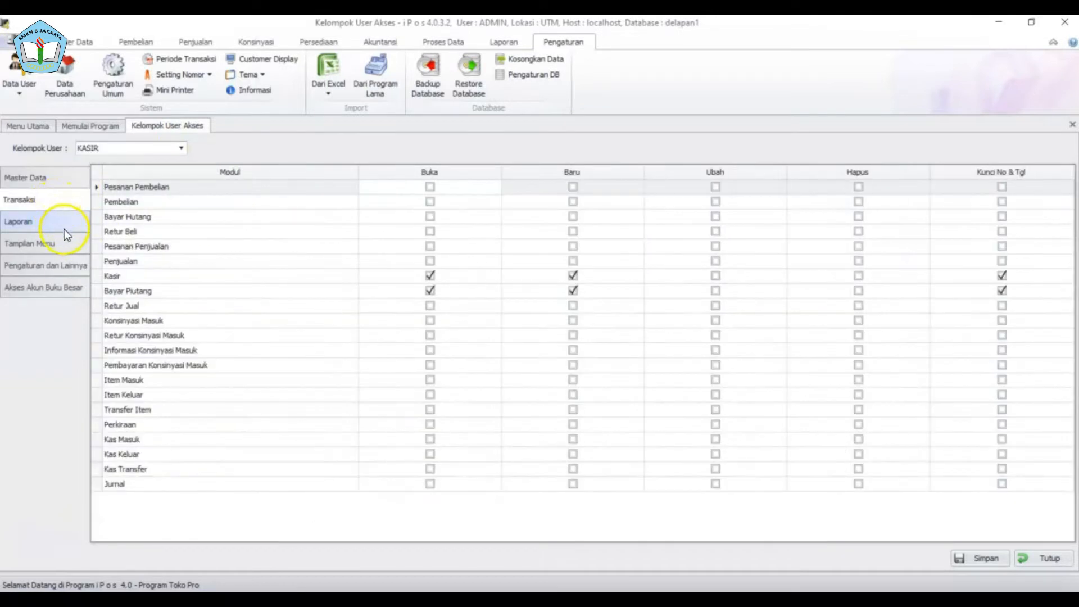
pyautogui.click(65, 228)
pyautogui.click(66, 248)
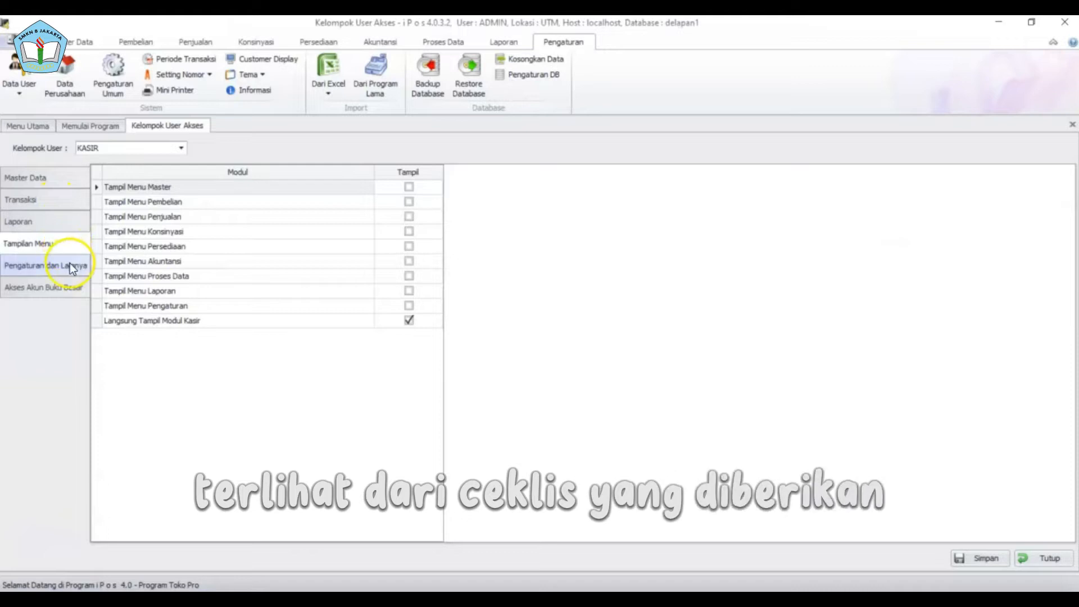
pyautogui.click(70, 263)
pyautogui.click(72, 285)
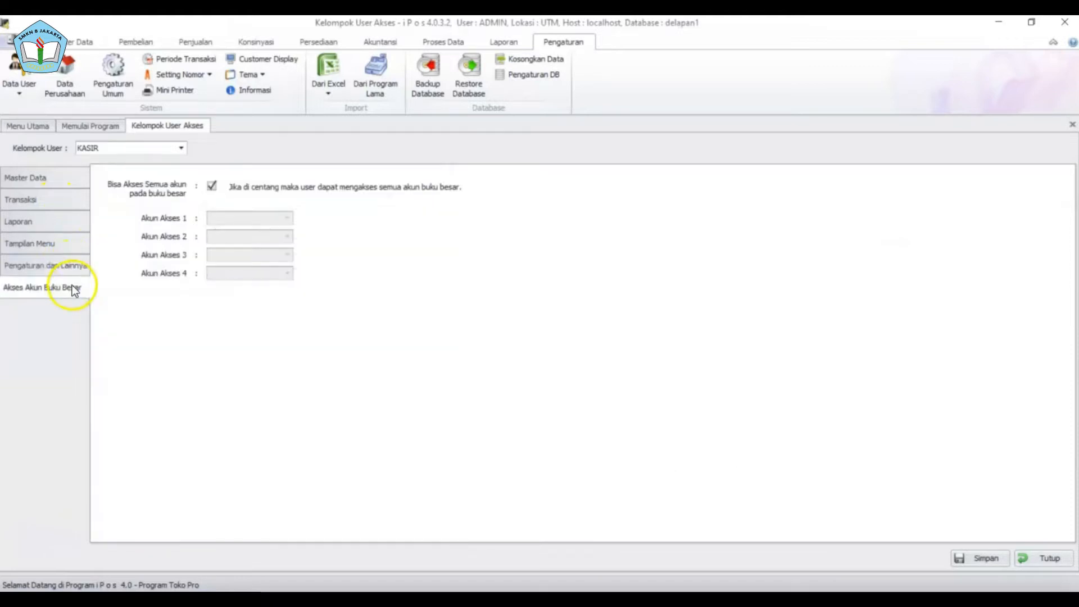
pyautogui.click(66, 184)
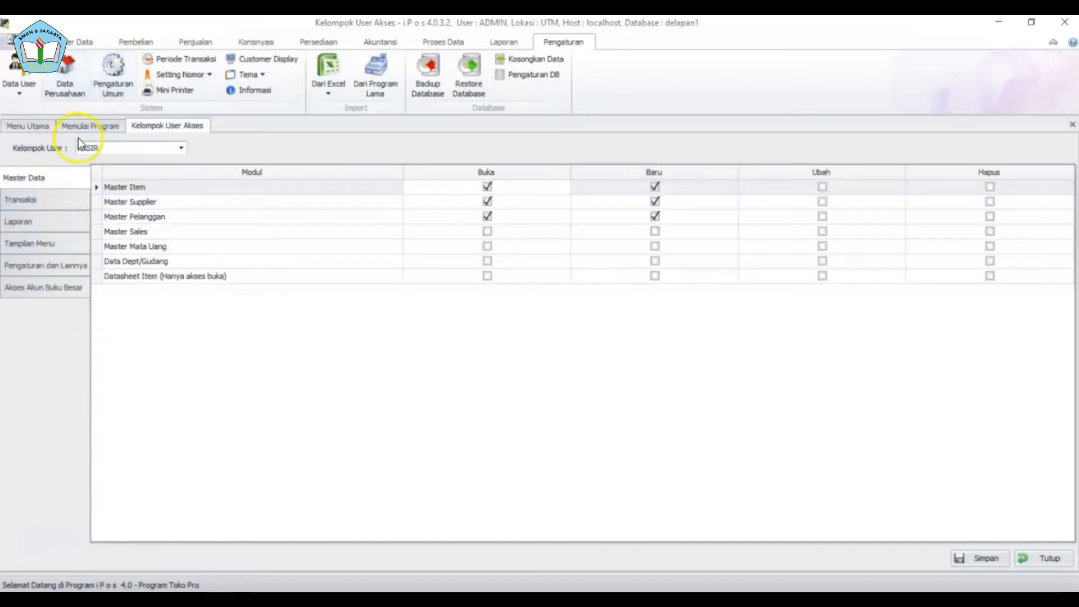
pyautogui.click(15, 80)
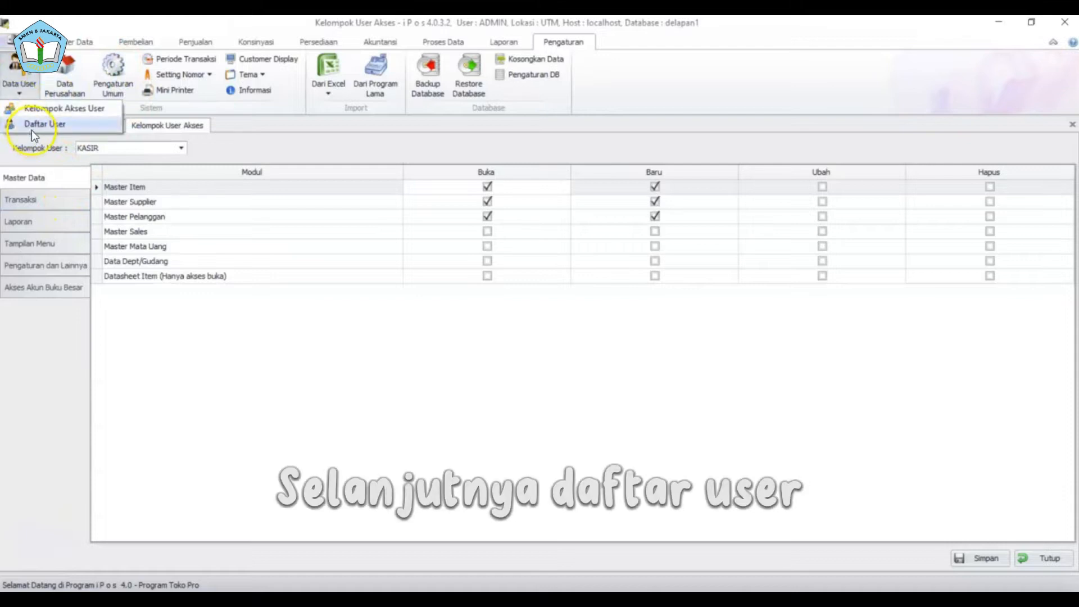
pyautogui.click(31, 127)
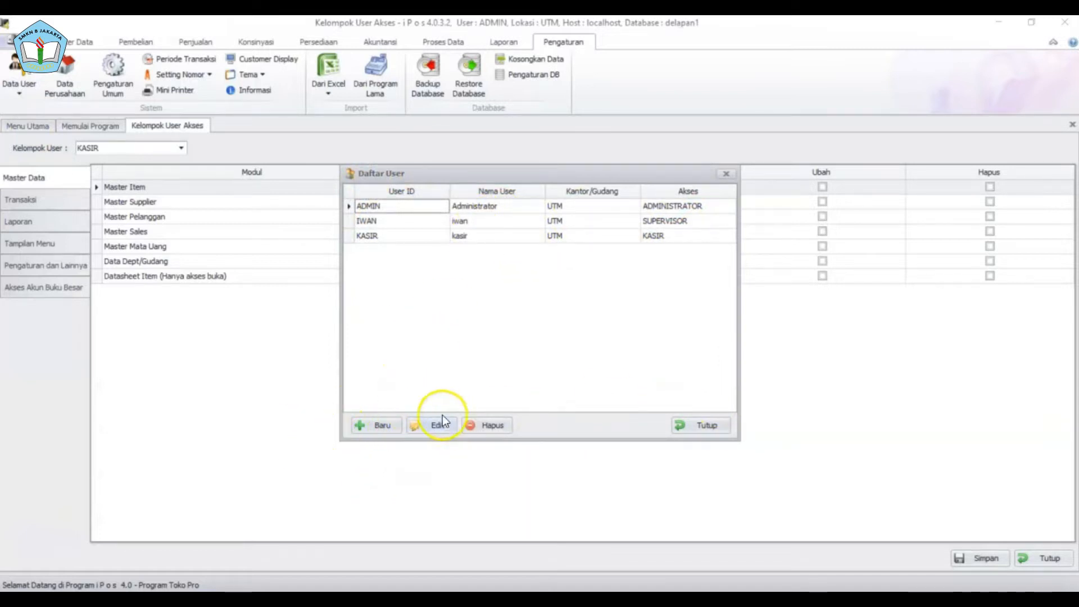
pyautogui.click(711, 429)
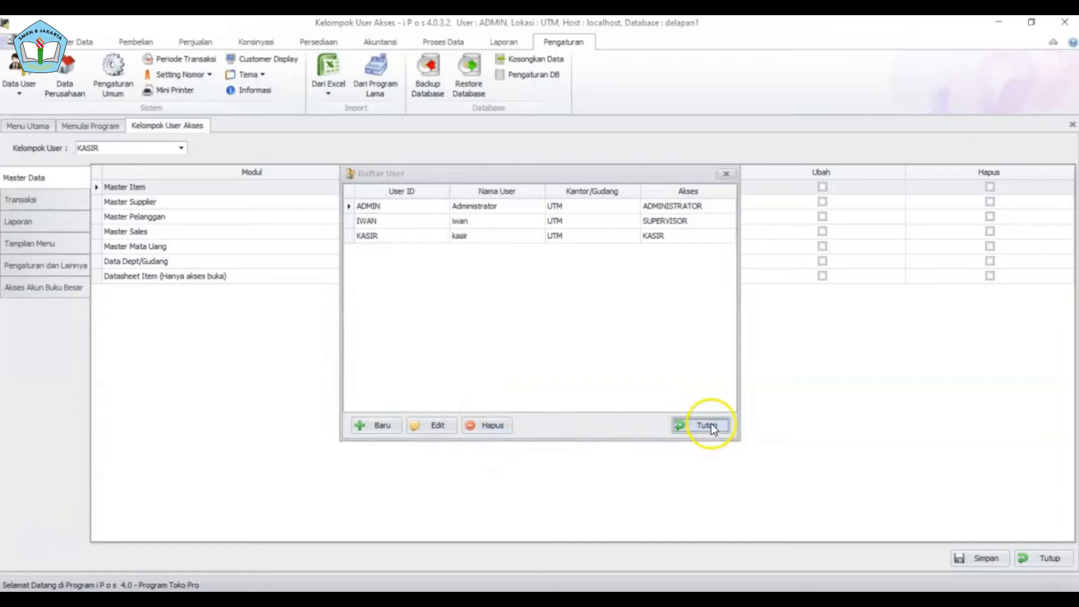
# - Rename the company to DELAPAN JAKARTA in the company details
pyautogui.click(64, 76)
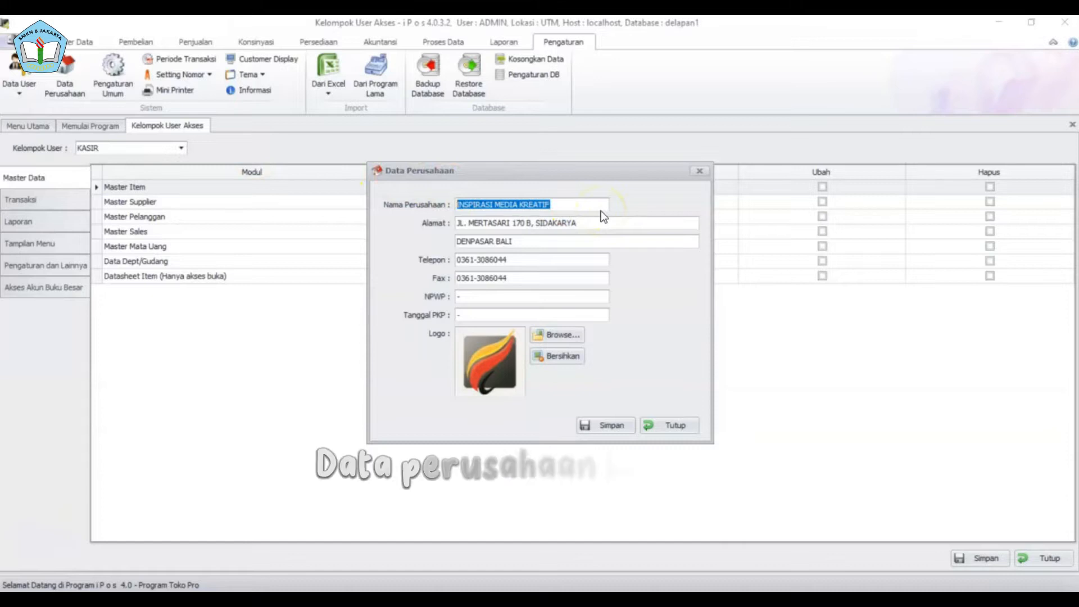
pyautogui.click(592, 209)
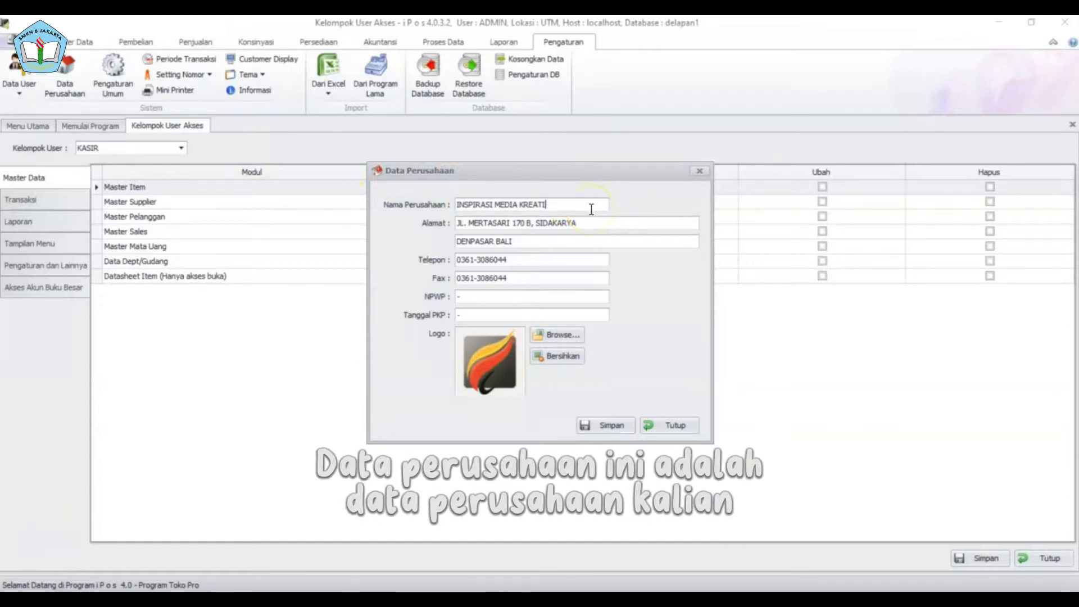
pyautogui.press('BackSpace')
pyautogui.press('BackSpace')
pyautogui.press('BackSpace')
pyautogui.press('BackSpace')
pyautogui.press('BackSpace')
pyautogui.press('BackSpace')
pyautogui.press('BackSpace')
pyautogui.press('BackSpace')
pyautogui.press('BackSpace')
pyautogui.press('BackSpace')
pyautogui.press('BackSpace')
pyautogui.press('BackSpace')
pyautogui.press('BackSpace')
pyautogui.press('BackSpace')
pyautogui.press('BackSpace')
pyautogui.press('BackSpace')
pyautogui.press('BackSpace')
pyautogui.press('BackSpace')
pyautogui.press('BackSpace')
pyautogui.press('BackSpace')
pyautogui.write('DEL')
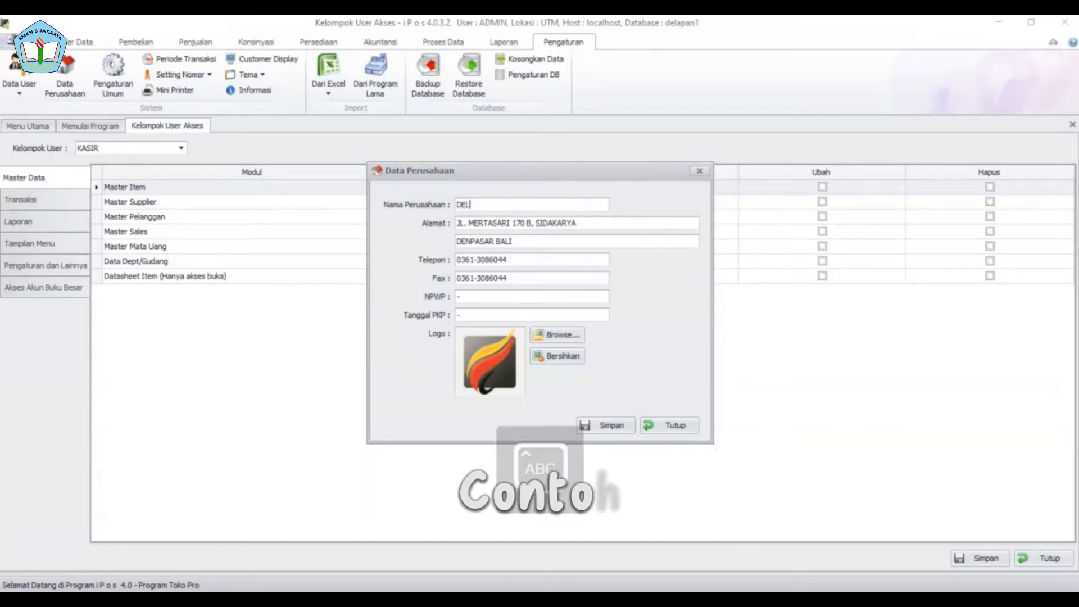
pyautogui.write('APAN JAKARTA')
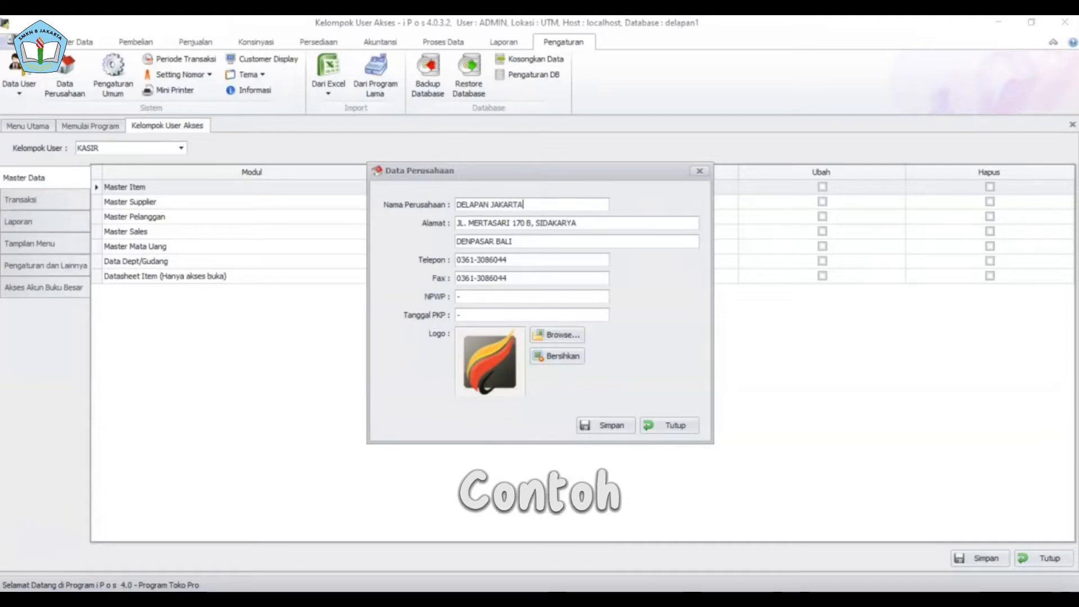
# - Replace the address with a Jl. Pejatian Raya street line and Jakarta Selatan, then save and close
pyautogui.press('BackSpace')
pyautogui.write('J')
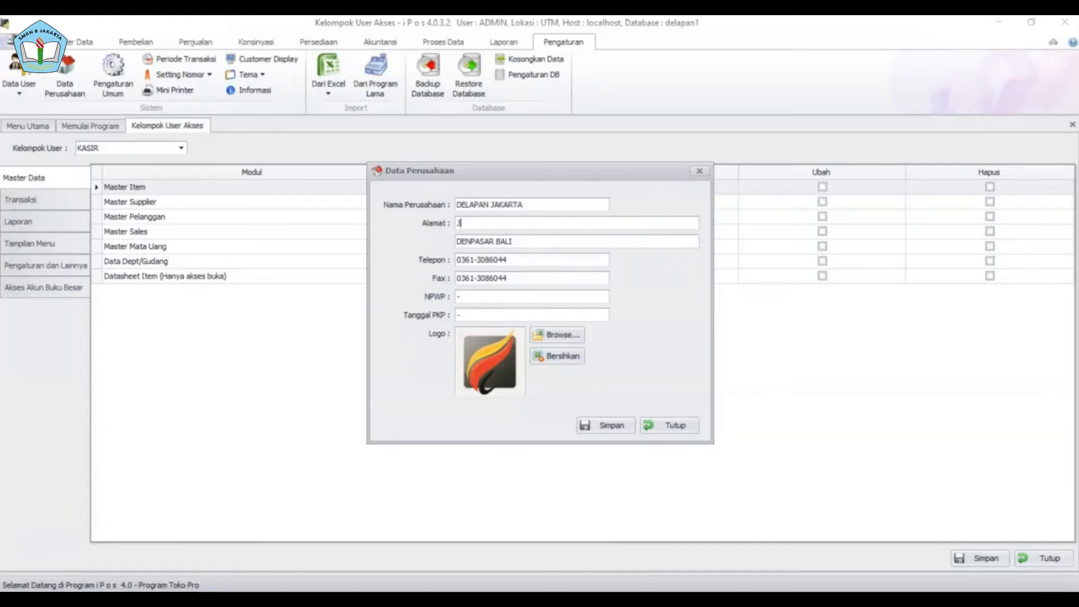
pyautogui.write('l. Pejatian')
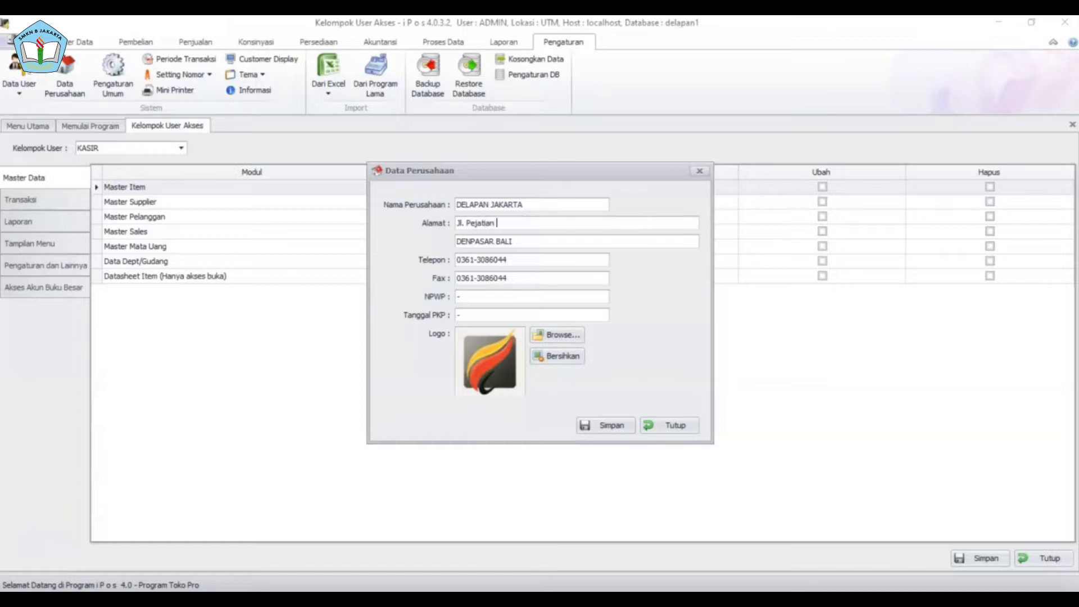
pyautogui.write(' Raya RT 06 RW 06')
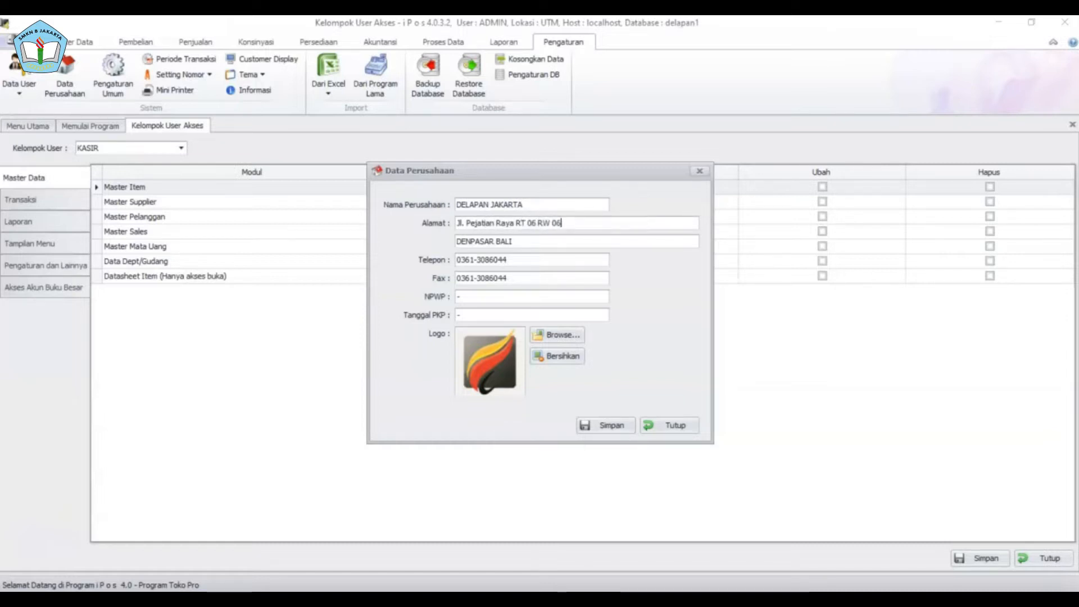
pyautogui.press('capslock')
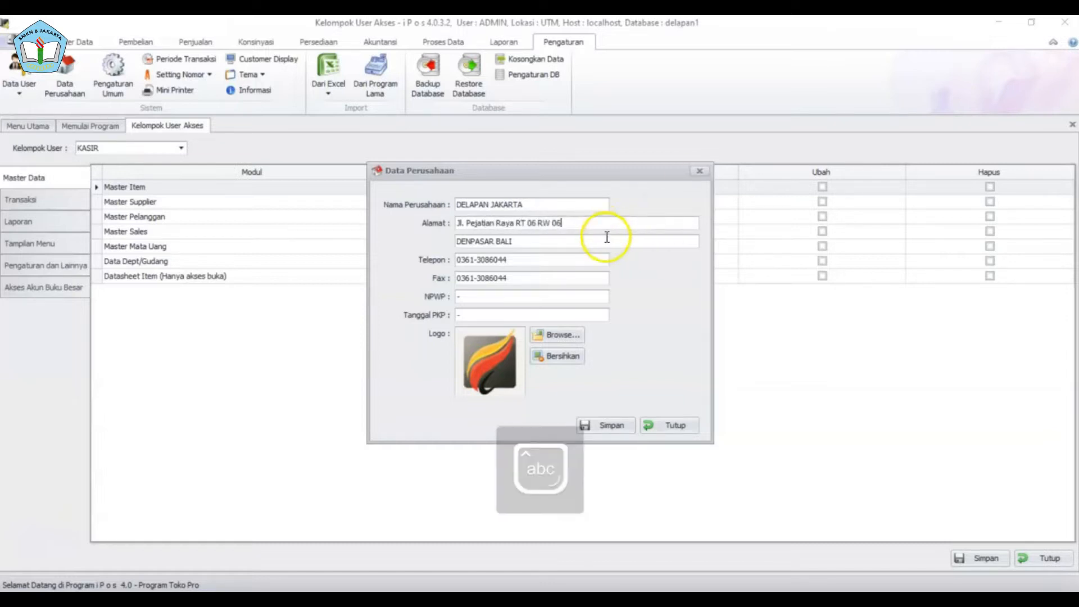
pyautogui.press('BackSpace')
pyautogui.press('BackSpace')
pyautogui.press('BackSpace')
pyautogui.press('BackSpace')
pyautogui.press('BackSpace')
pyautogui.press('BackSpace')
pyautogui.press('BackSpace')
pyautogui.press('BackSpace')
pyautogui.press('BackSpace')
pyautogui.press('BackSpace')
pyautogui.write('Jak')
pyautogui.write('a')
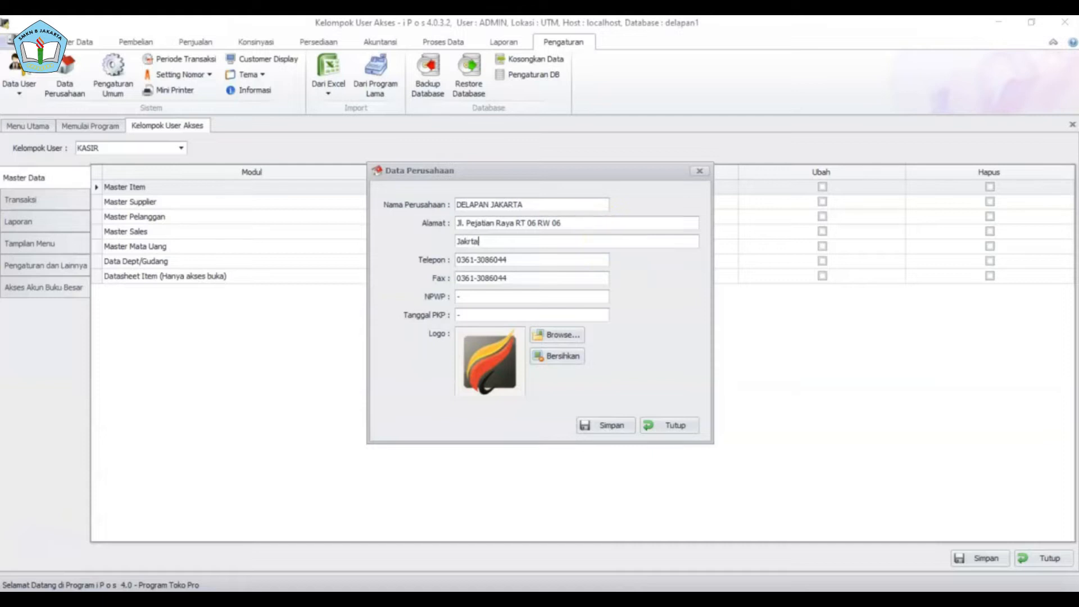
pyautogui.write('rta Selatan')
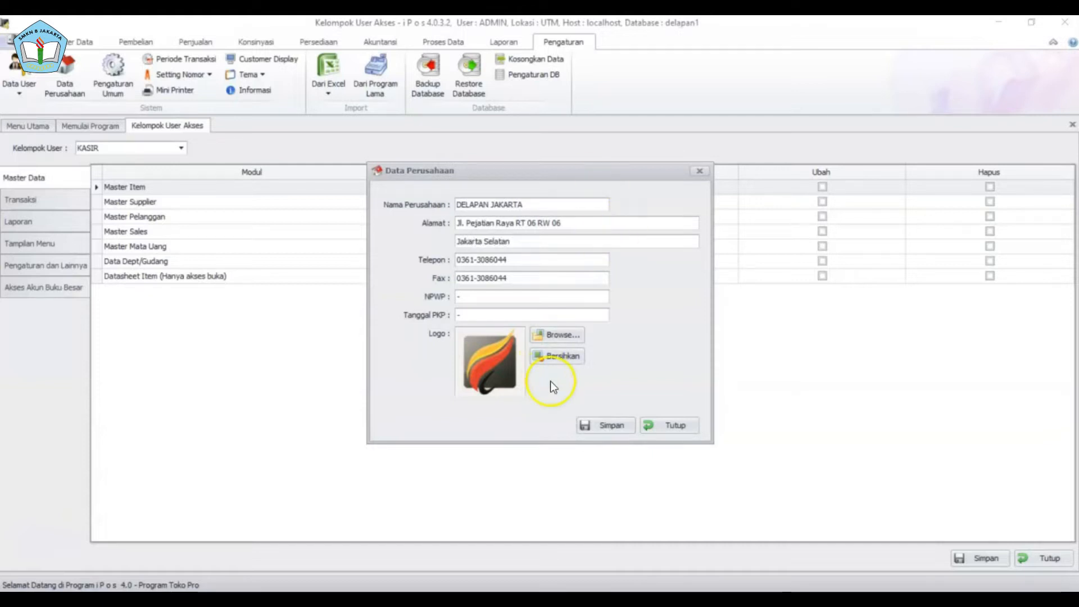
pyautogui.click(588, 426)
pyautogui.click(580, 357)
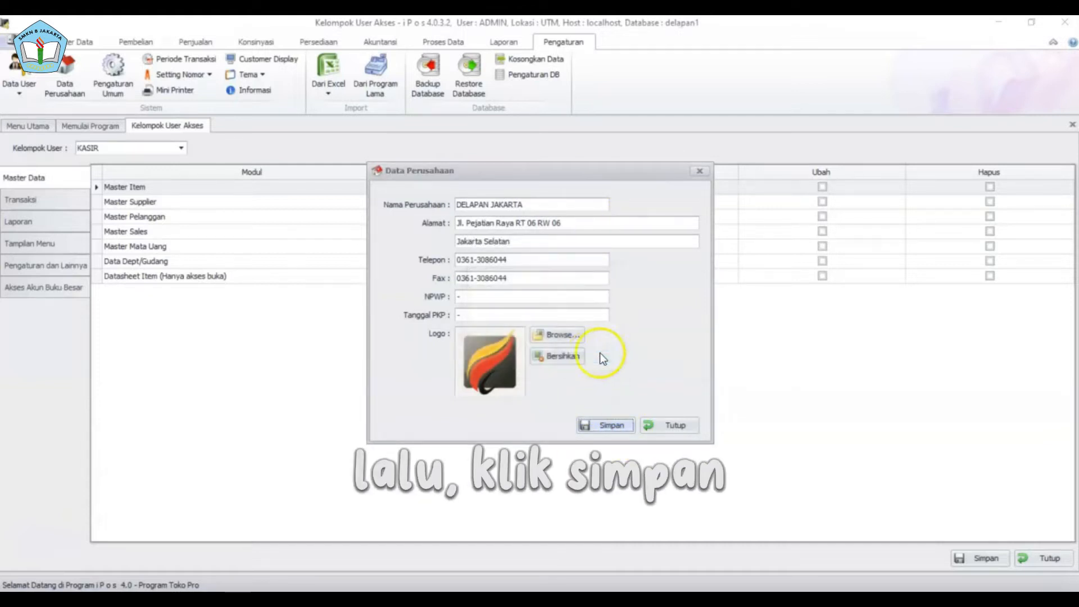
pyautogui.click(661, 426)
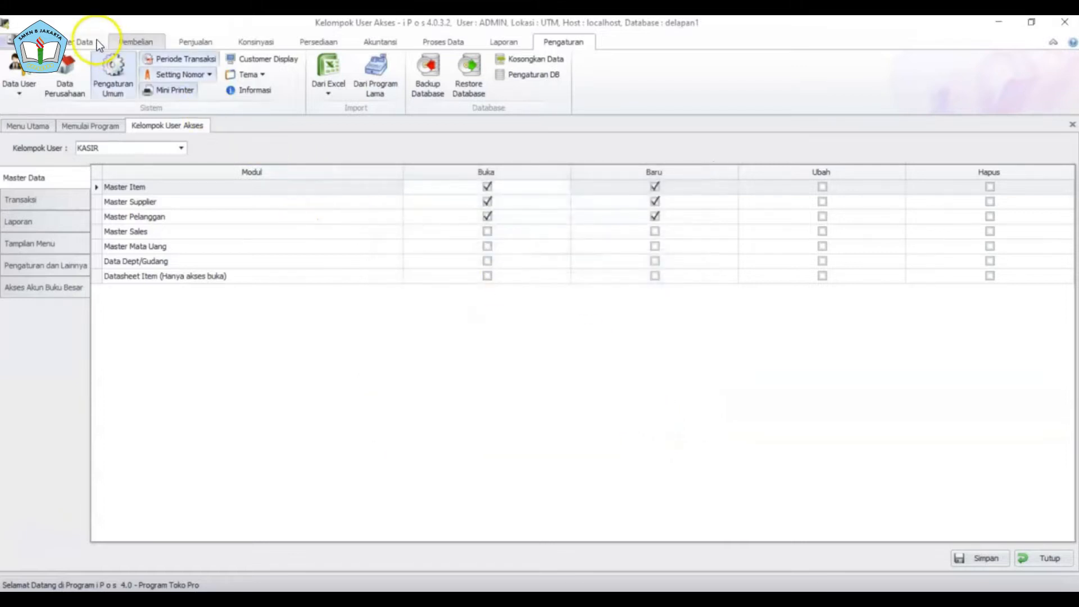
# - Look through the general settings pages, database login and background image options, then open Periode Transaksi
pyautogui.click(113, 72)
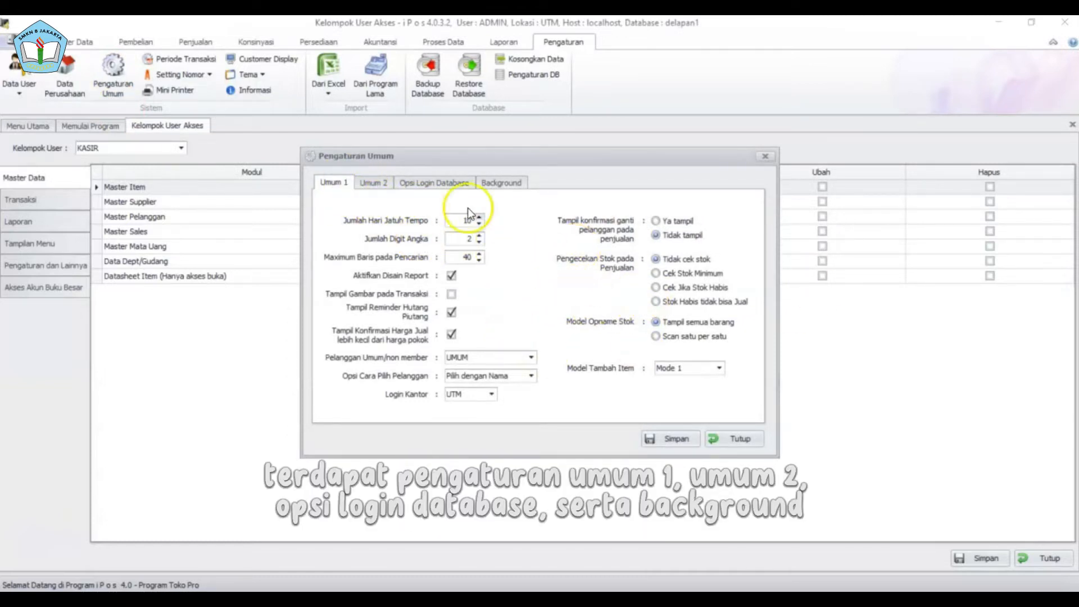
pyautogui.click(372, 183)
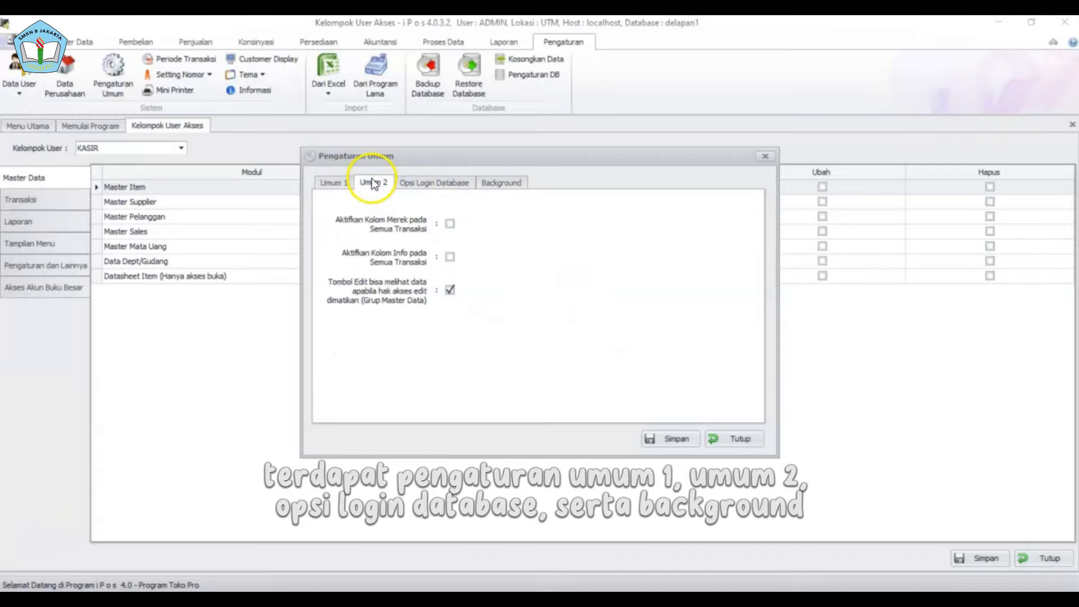
pyautogui.click(335, 182)
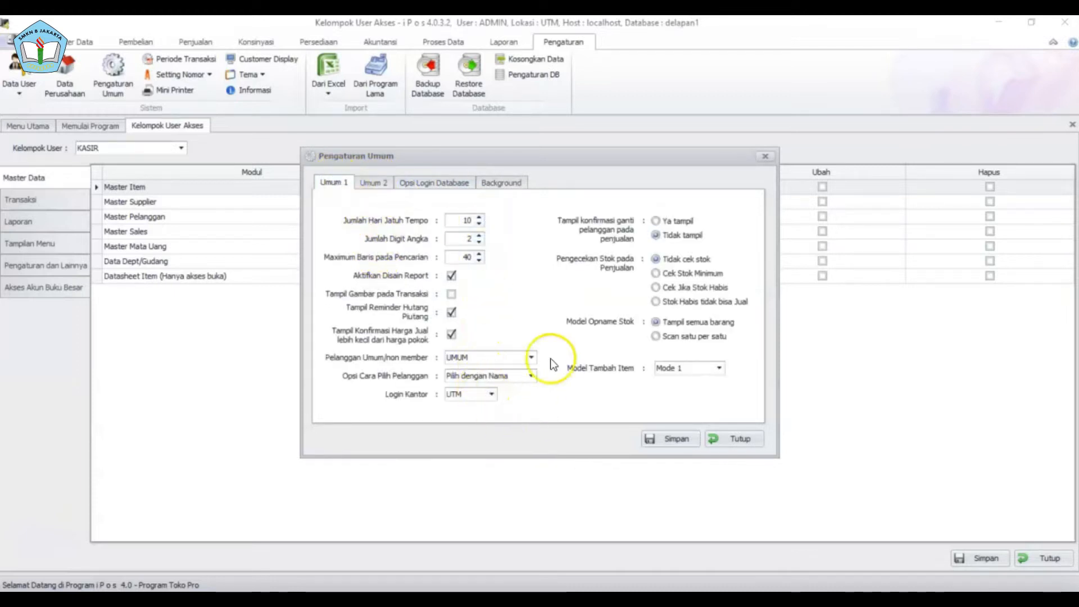
pyautogui.click(374, 183)
pyautogui.click(438, 184)
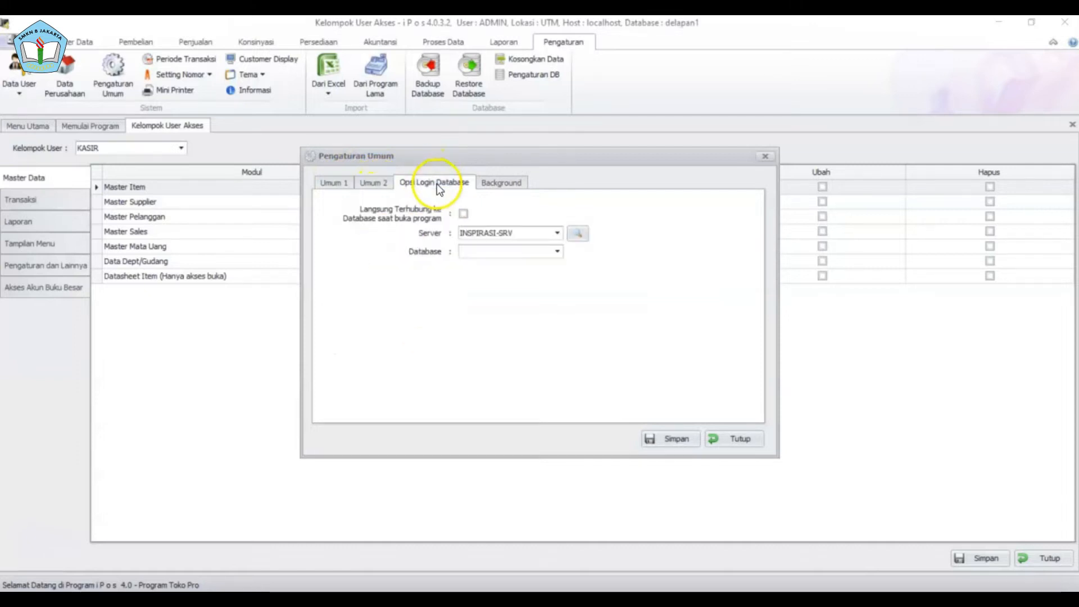
pyautogui.click(502, 183)
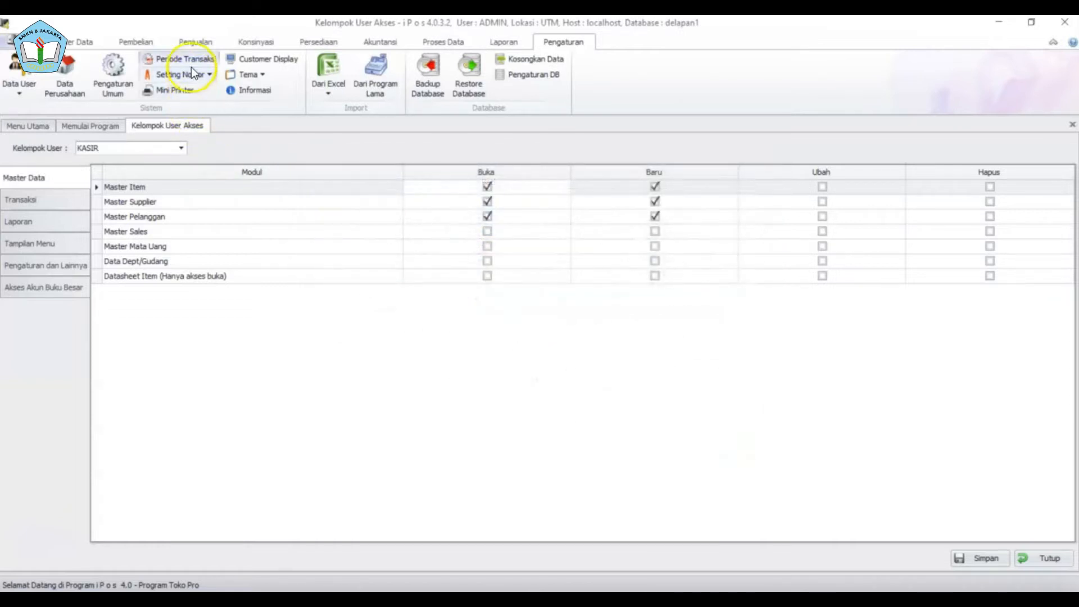
pyautogui.click(191, 66)
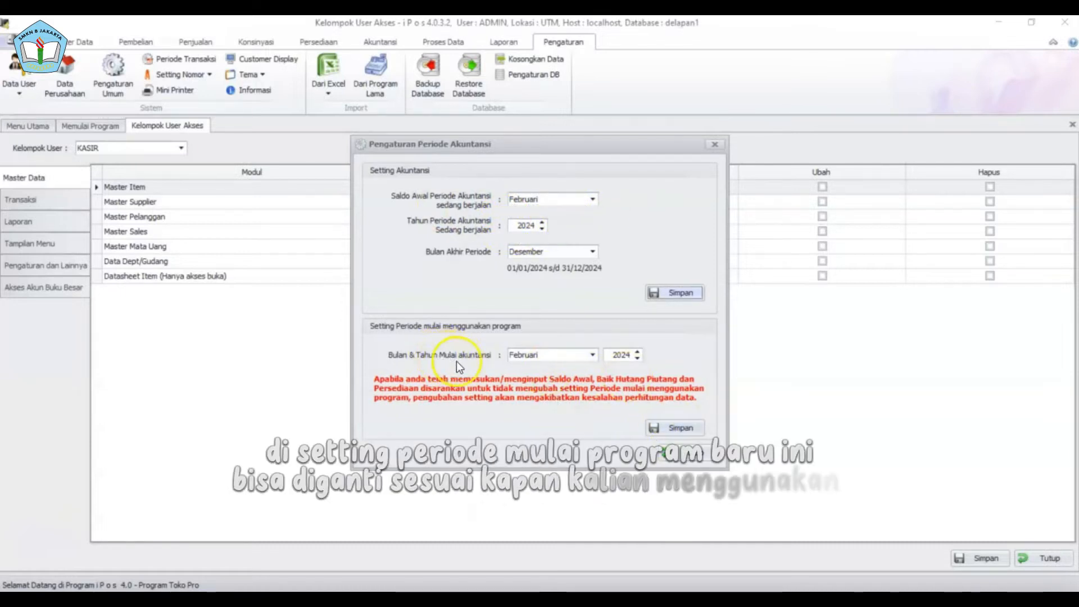
# - Keep Februari 2024 as the accounting start month, save it, and close the period settings
pyautogui.click(593, 356)
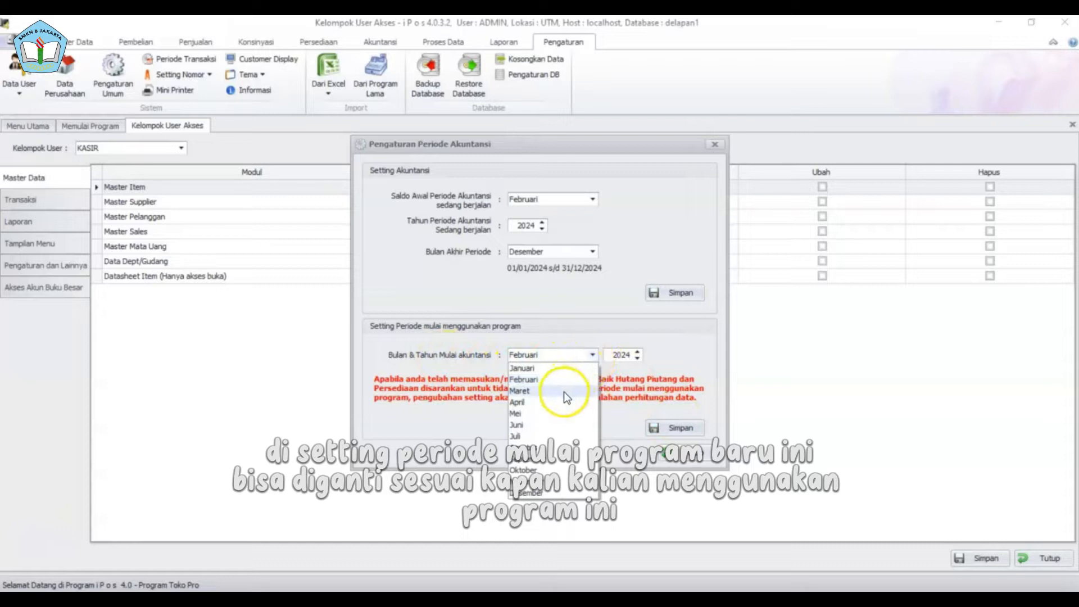
pyautogui.click(558, 379)
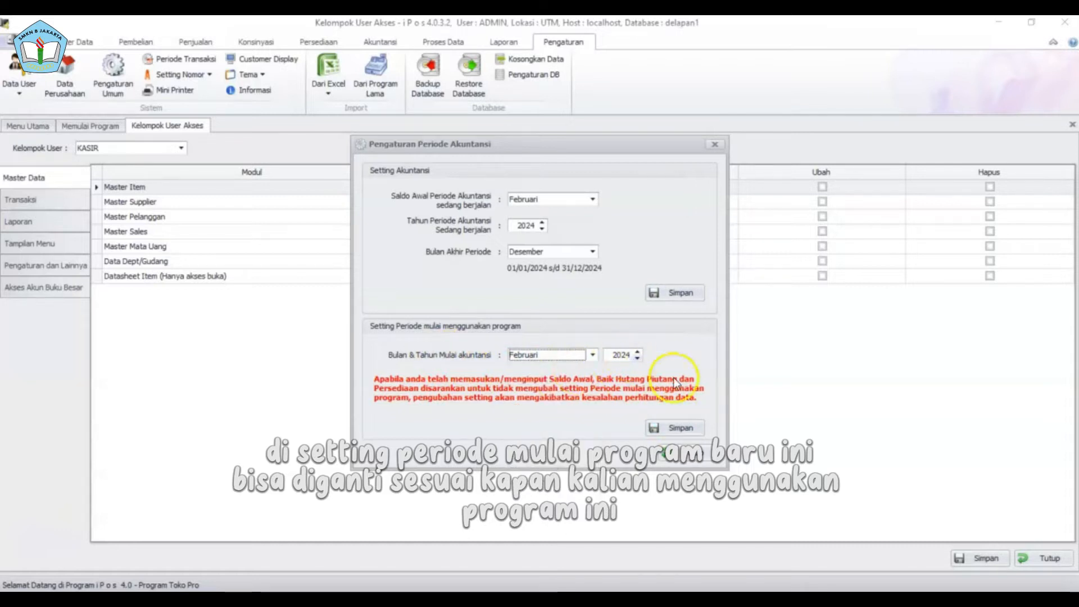
pyautogui.click(682, 428)
pyautogui.click(588, 356)
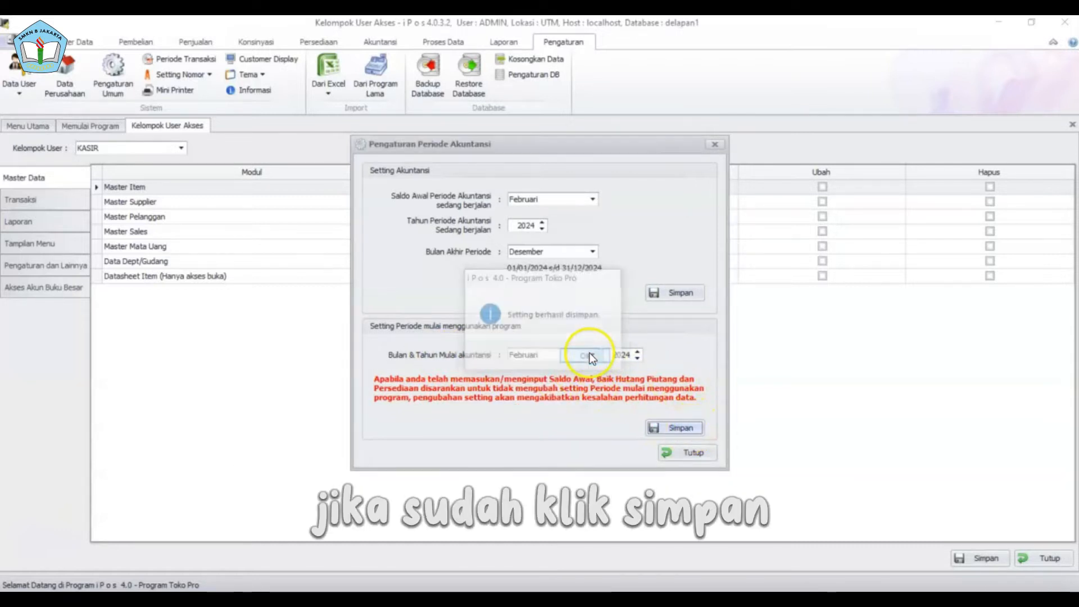
pyautogui.click(687, 453)
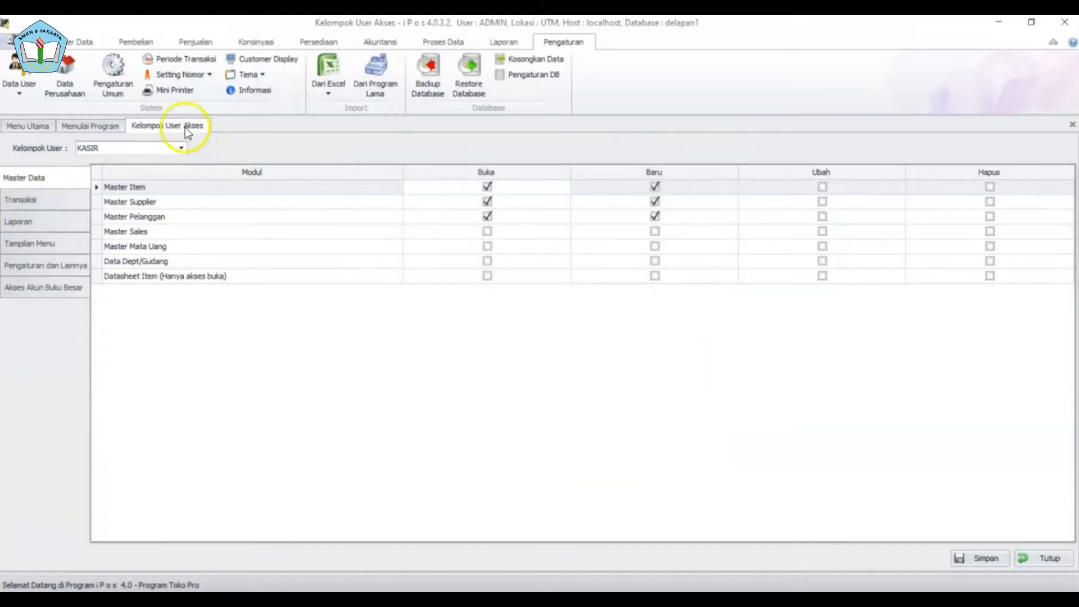
pyautogui.click(180, 80)
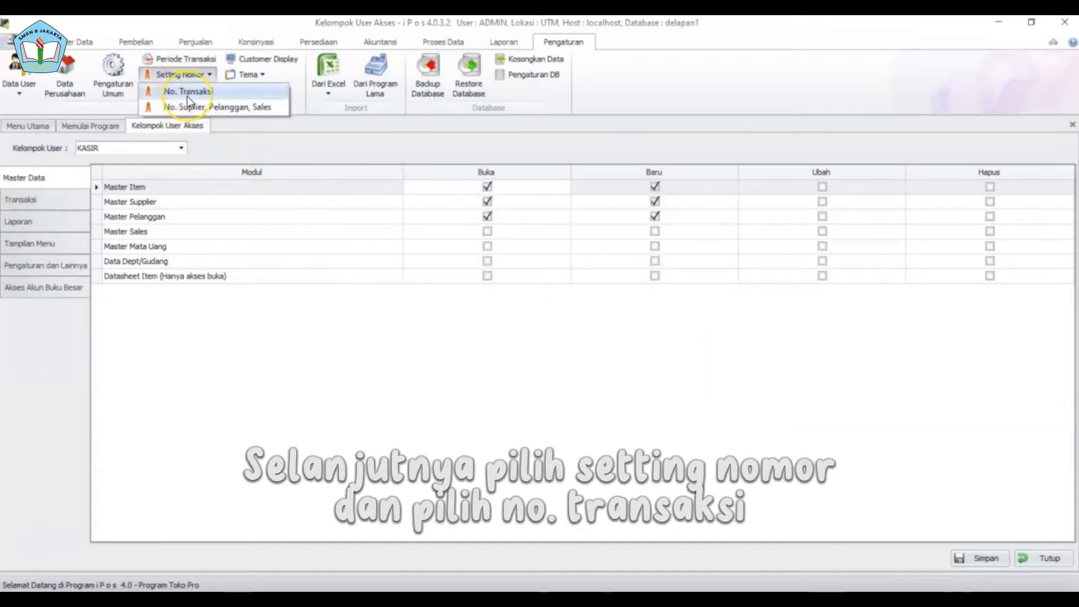
pyautogui.click(187, 96)
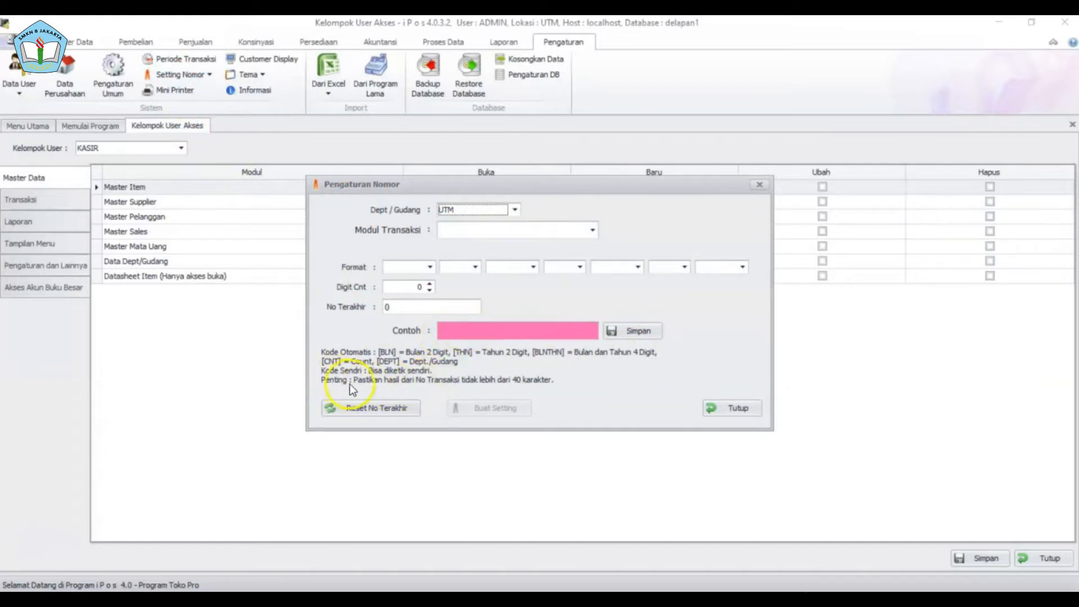
pyautogui.click(430, 268)
pyautogui.click(404, 292)
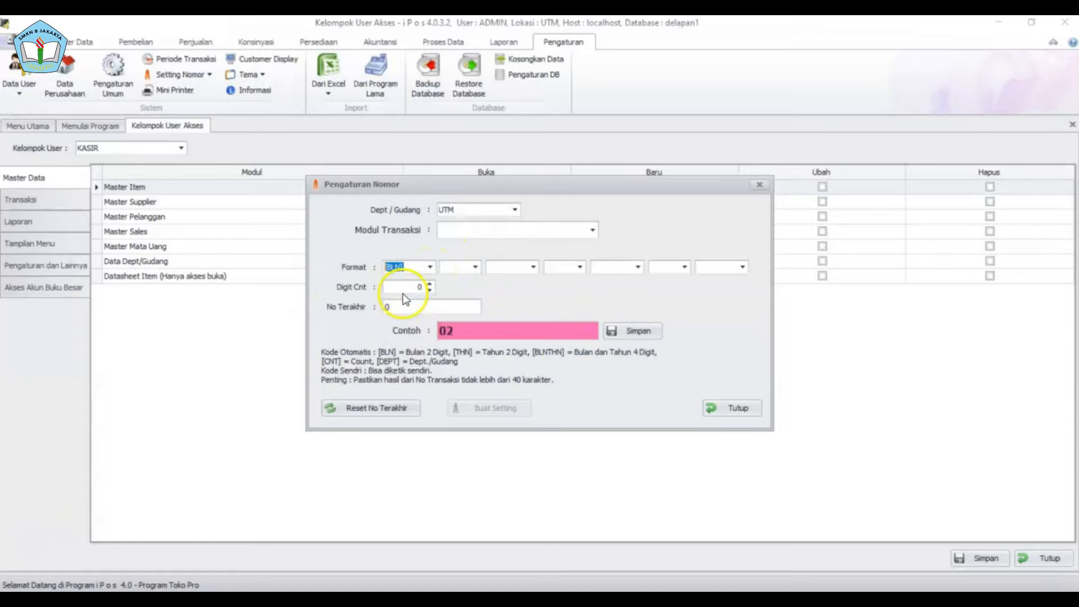
pyautogui.click(431, 268)
pyautogui.click(413, 280)
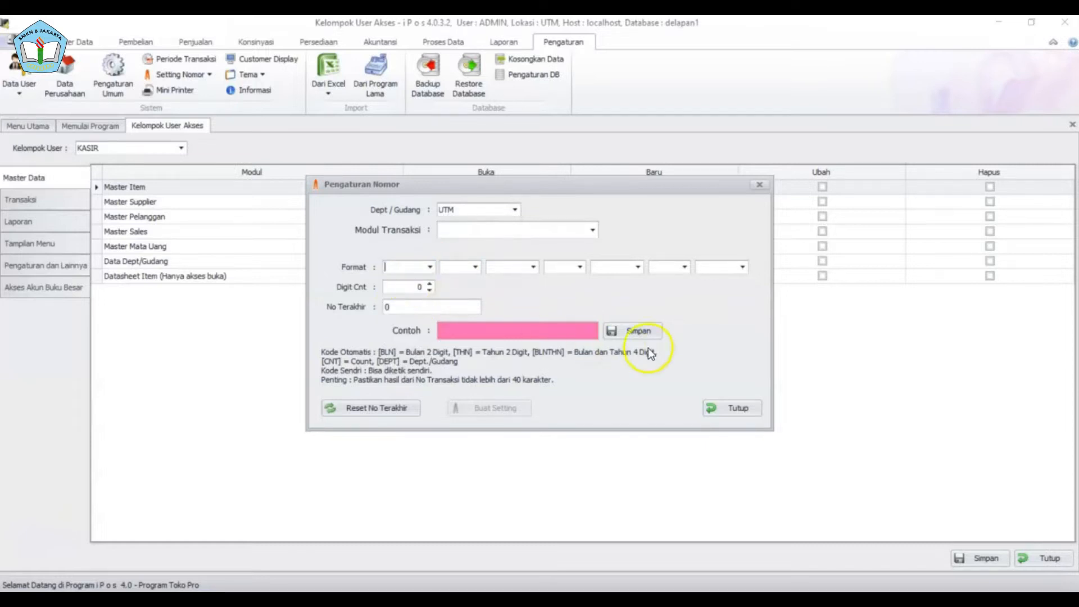
pyautogui.click(644, 332)
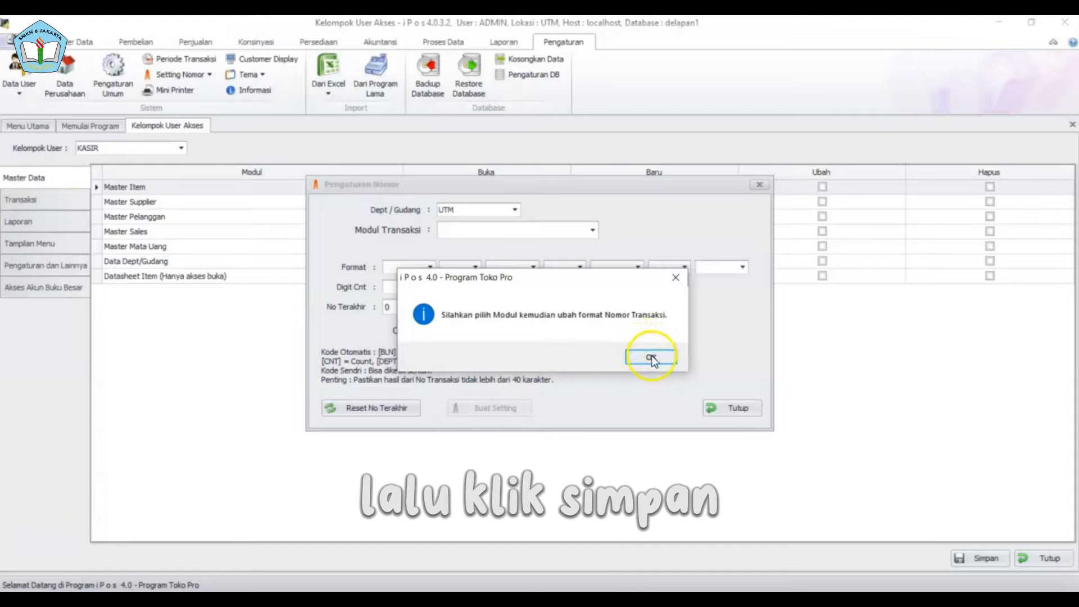
pyautogui.click(651, 356)
pyautogui.click(742, 406)
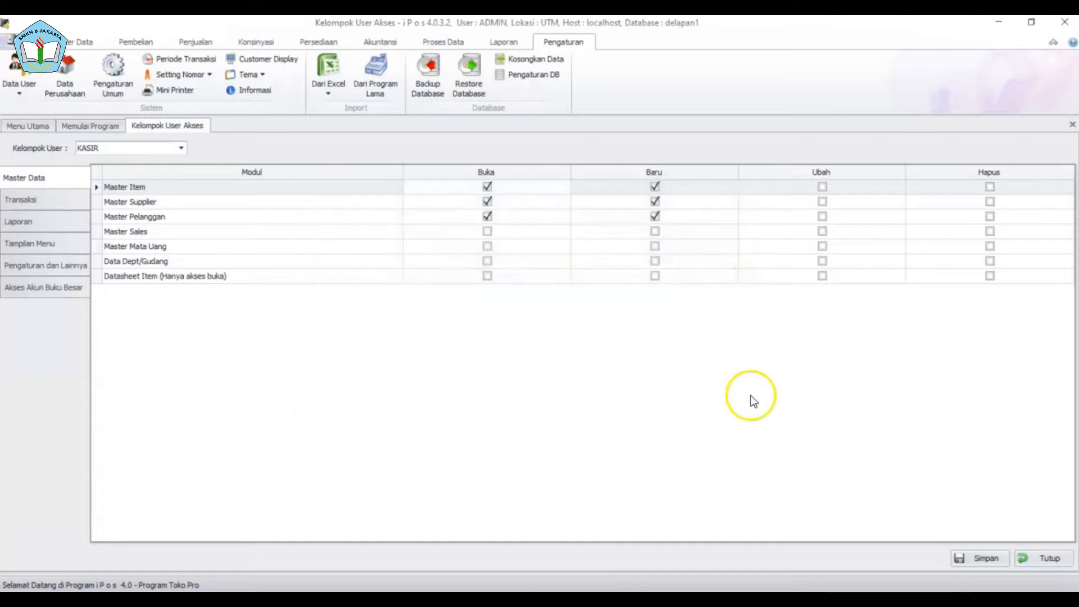
# - Save supplier, customer and sales numbering as SP, PL and SL [CNT] with 4 digits
pyautogui.click(201, 72)
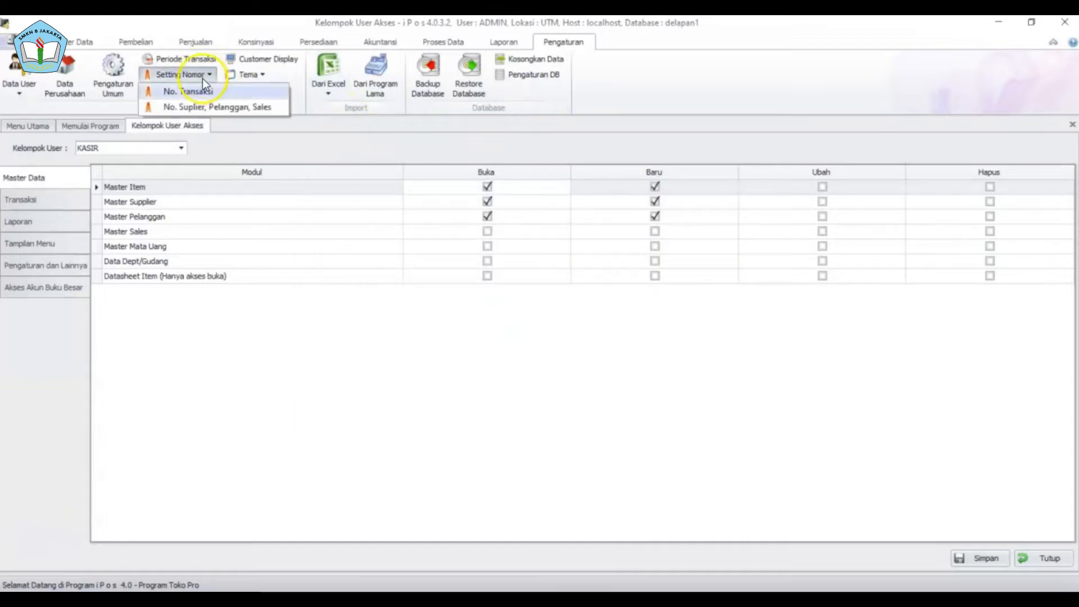
pyautogui.click(222, 107)
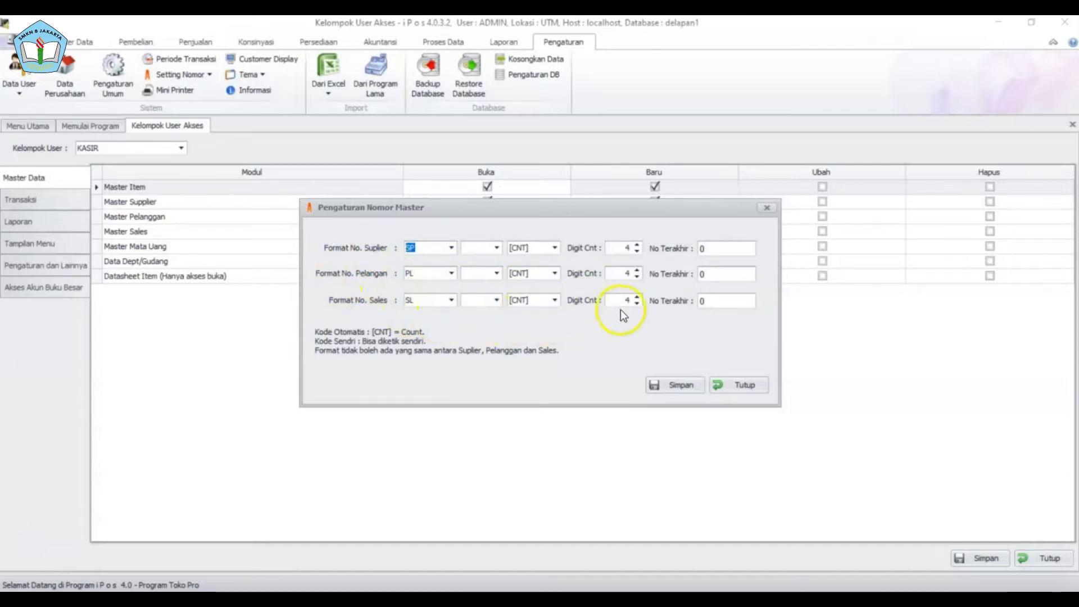
pyautogui.press('Tab')
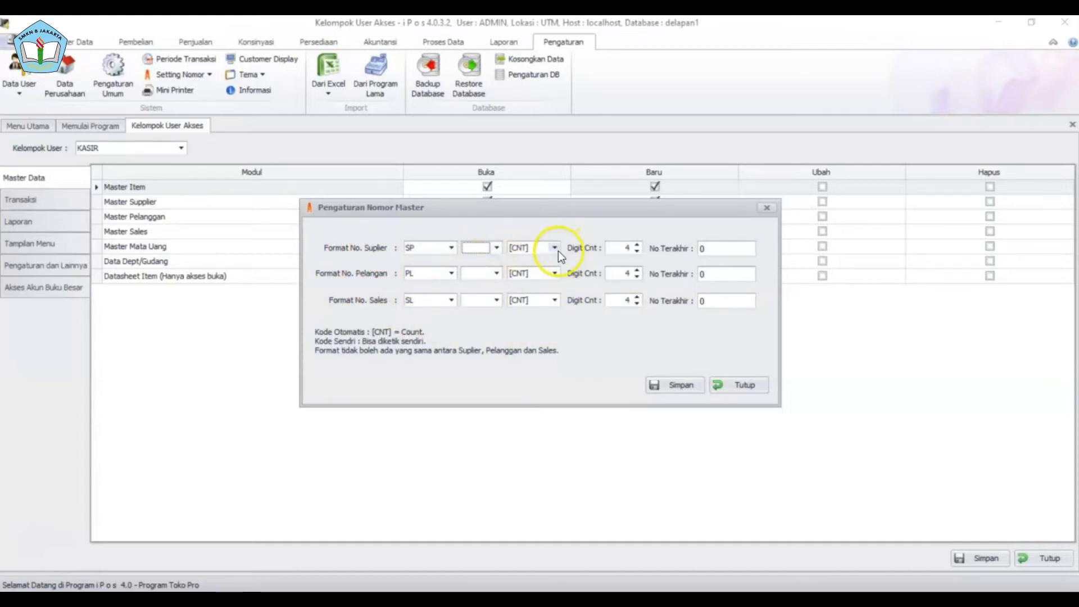
pyautogui.press('Tab')
pyautogui.press('Tab')
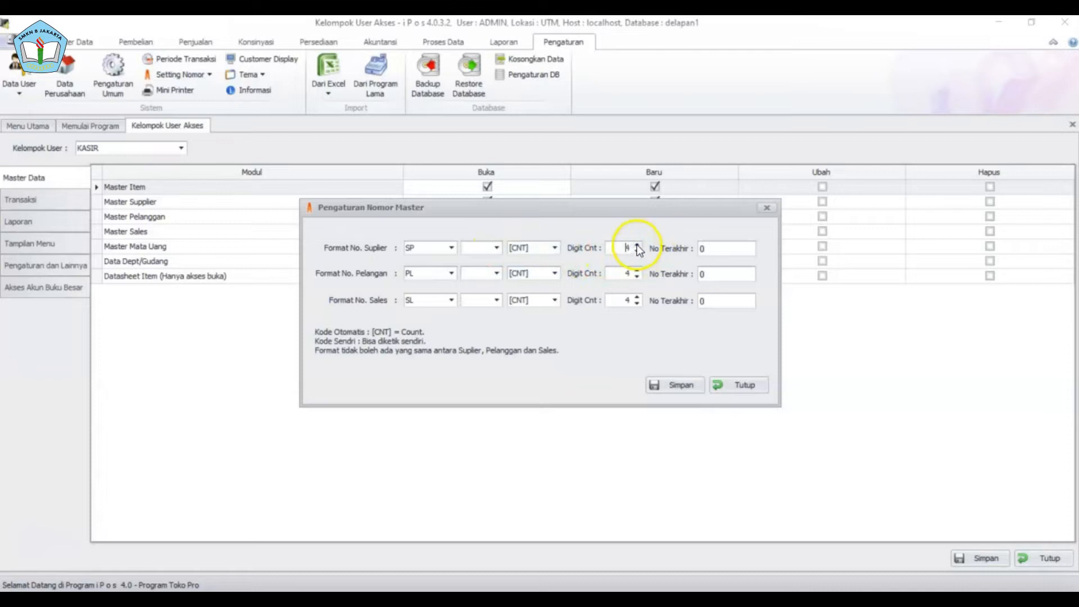
pyautogui.click(682, 390)
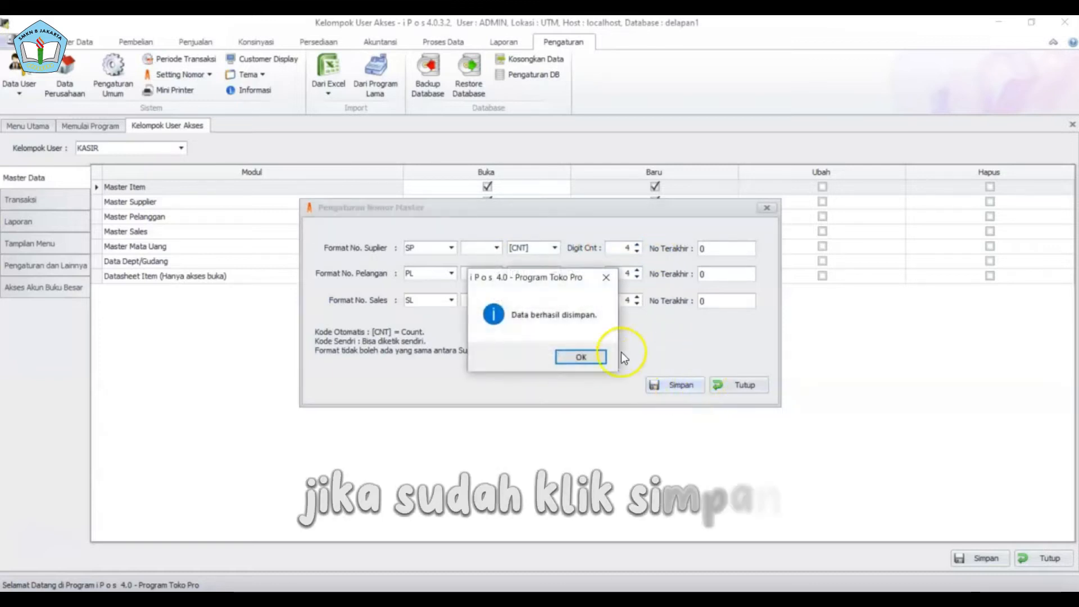
pyautogui.click(591, 357)
pyautogui.click(742, 387)
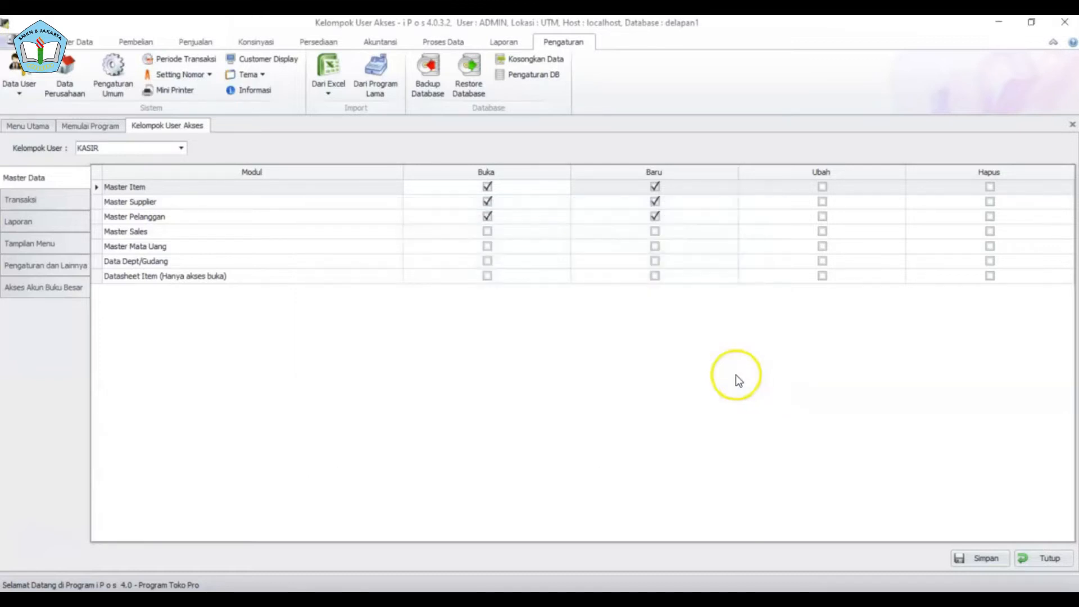
# - Set the Mini Printer to PRINTER POS mode, EPSON L210 Series, 32-column paper, GENERIC ESC/POS
pyautogui.click(196, 90)
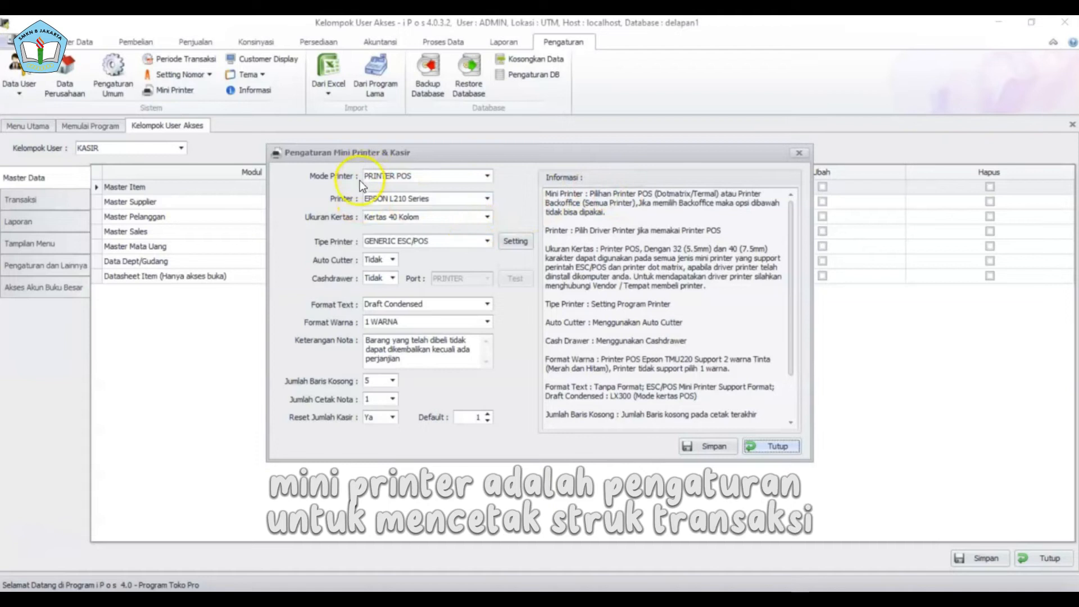
pyautogui.moveTo(790, 239)
pyautogui.mouseDown()
pyautogui.moveTo(791, 291)
pyautogui.moveTo(785, 242)
pyautogui.mouseUp()
pyautogui.click(487, 176)
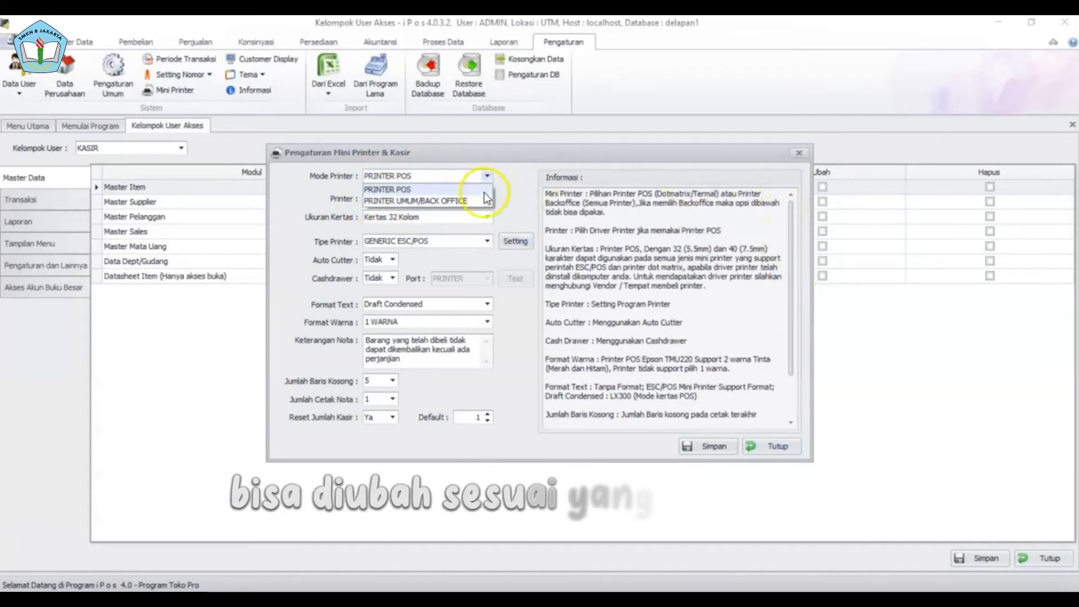
pyautogui.click(487, 178)
pyautogui.click(486, 198)
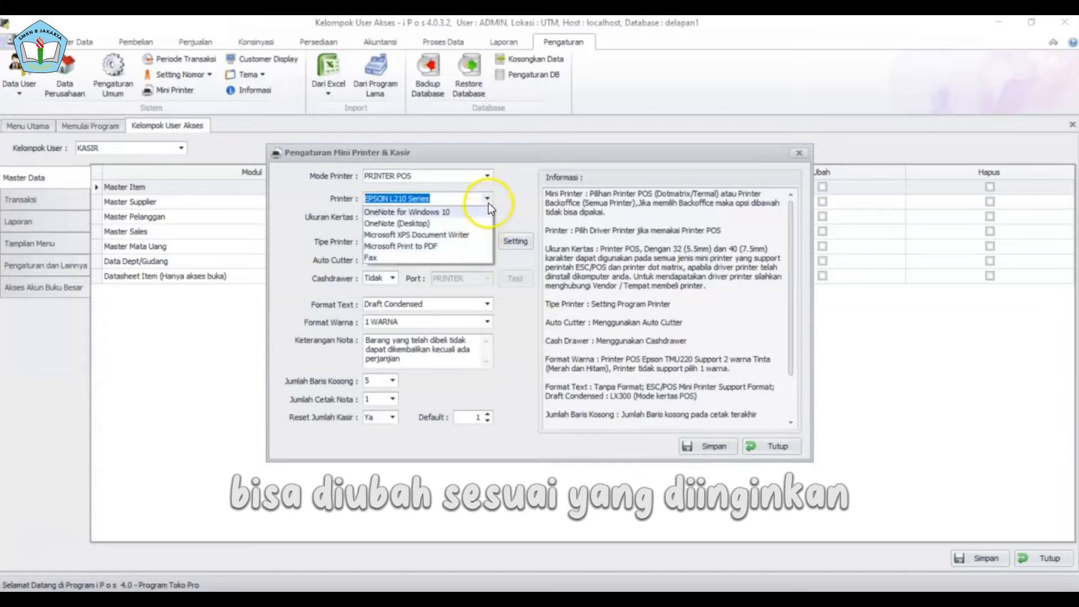
pyautogui.click(488, 203)
pyautogui.click(489, 222)
pyautogui.click(489, 238)
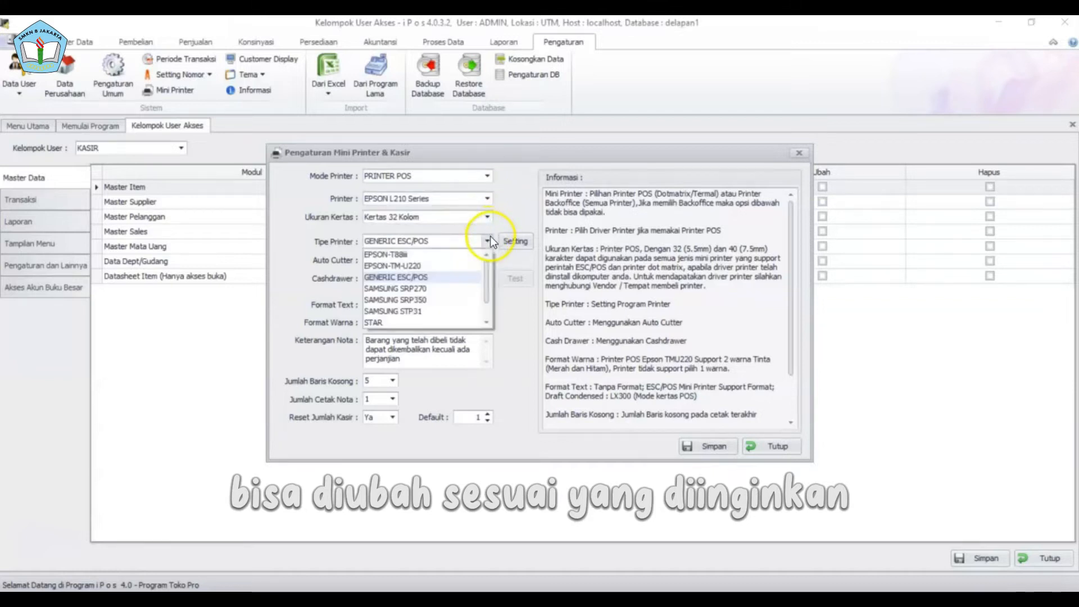
pyautogui.click(488, 238)
# - Keep auto cutter at Tidak and colour format 1 WARNA, then save and close the settings
pyautogui.click(397, 258)
pyautogui.click(397, 257)
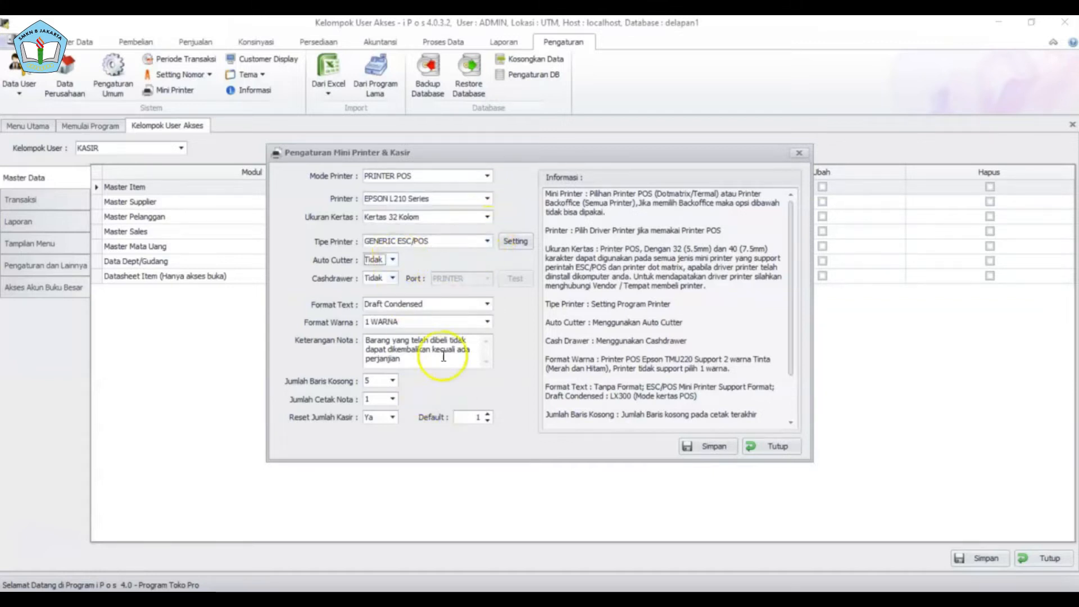
pyautogui.click(487, 322)
pyautogui.click(482, 339)
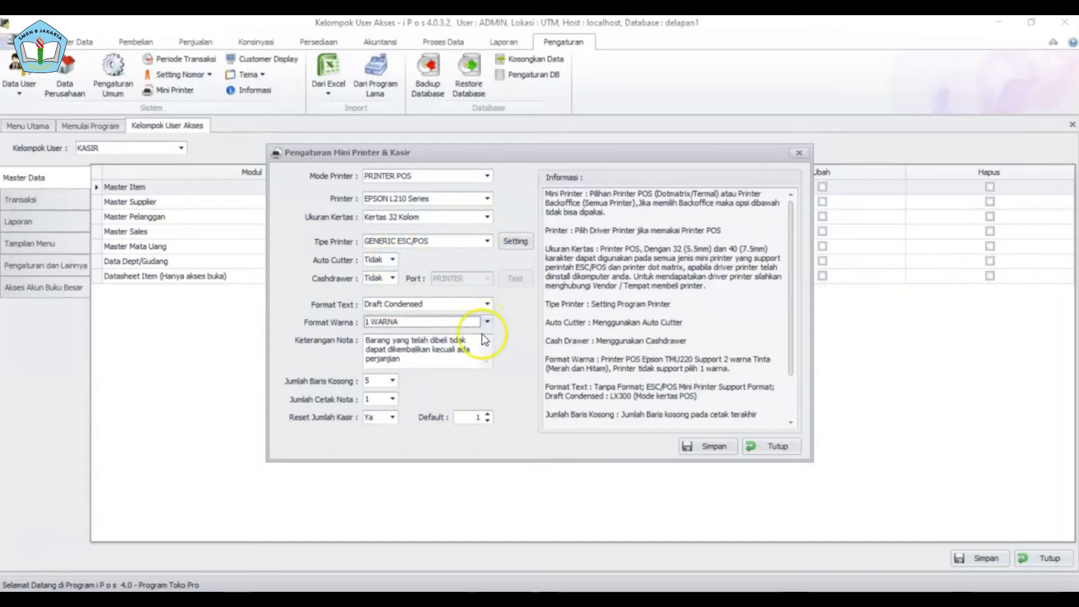
pyautogui.click(703, 447)
pyautogui.click(585, 356)
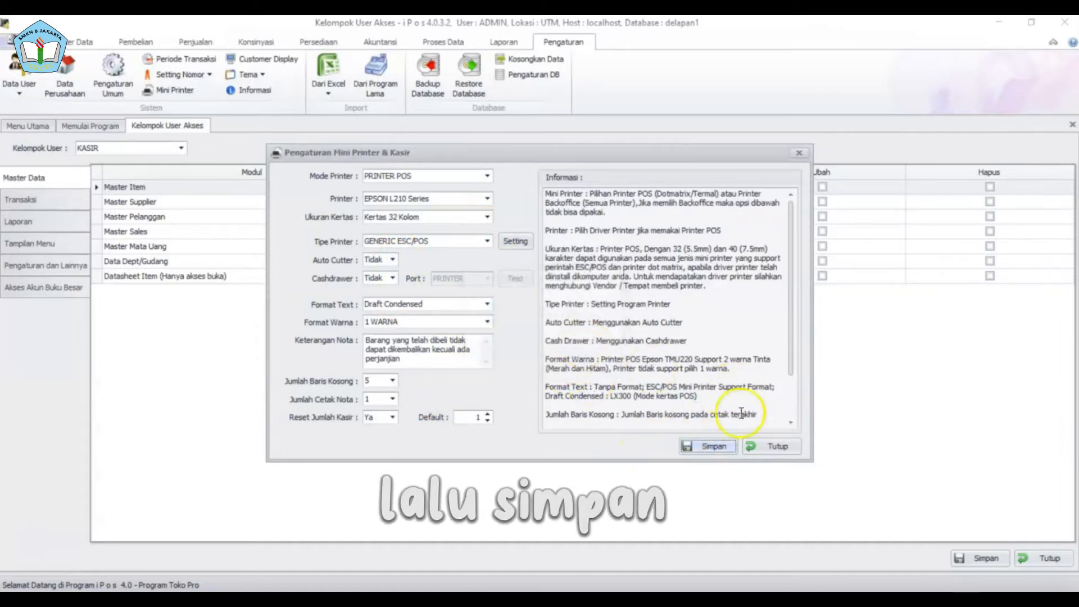
pyautogui.click(765, 447)
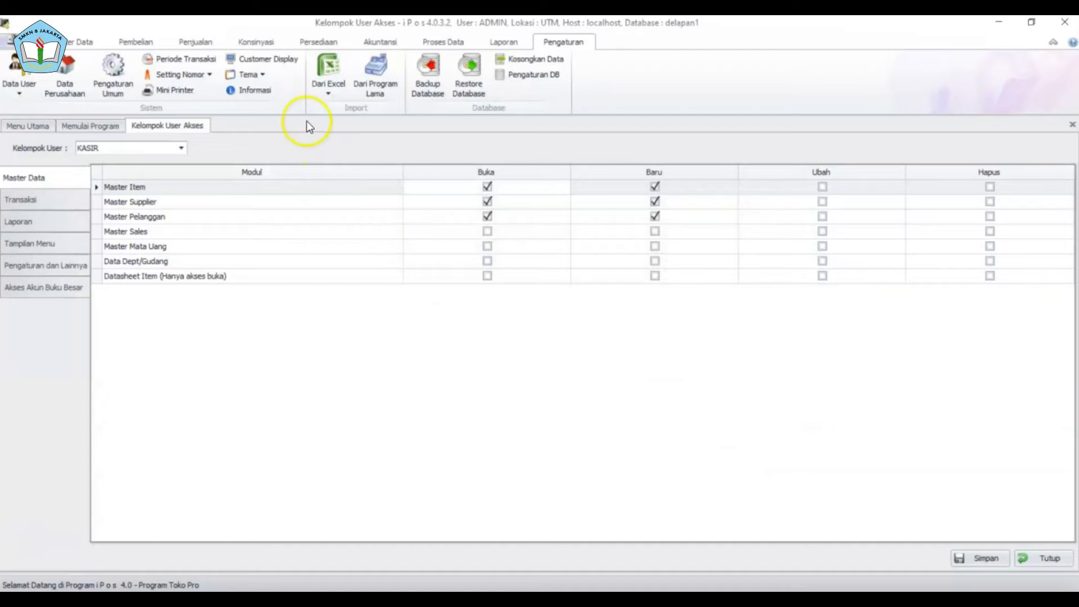
pyautogui.click(290, 63)
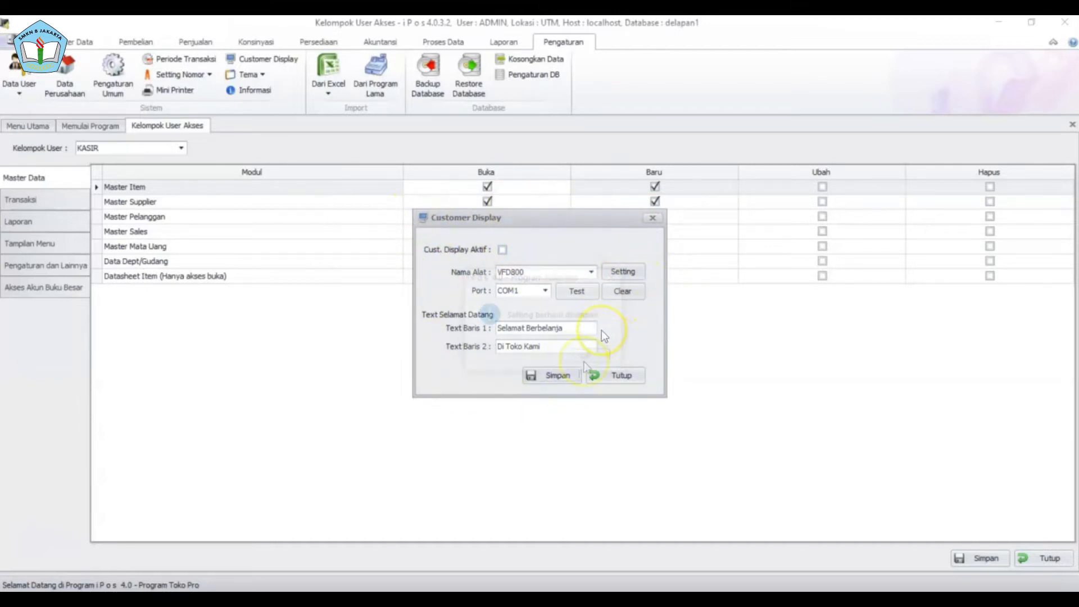
pyautogui.click(611, 375)
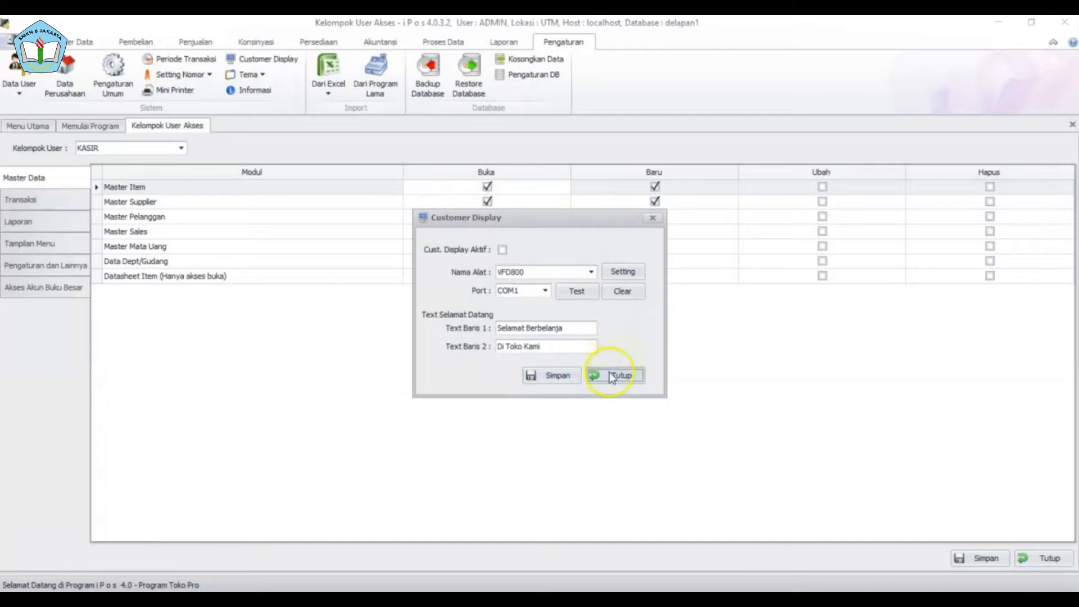
# - Try the Caramel, Black and The Asphalt World themes, keep The Asphalt World, and view program information
pyautogui.click(263, 75)
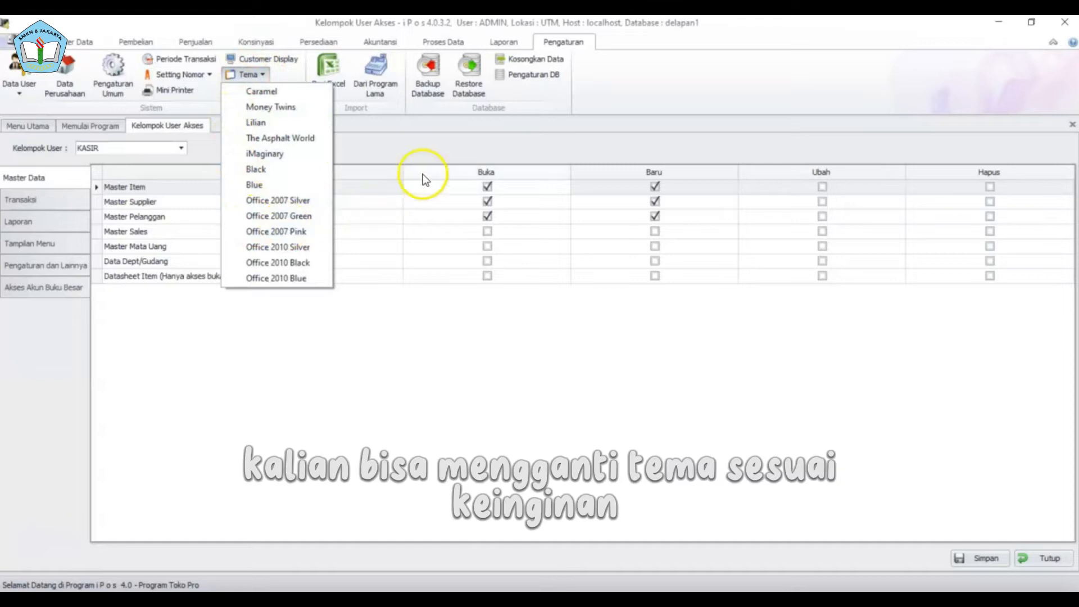
pyautogui.click(238, 92)
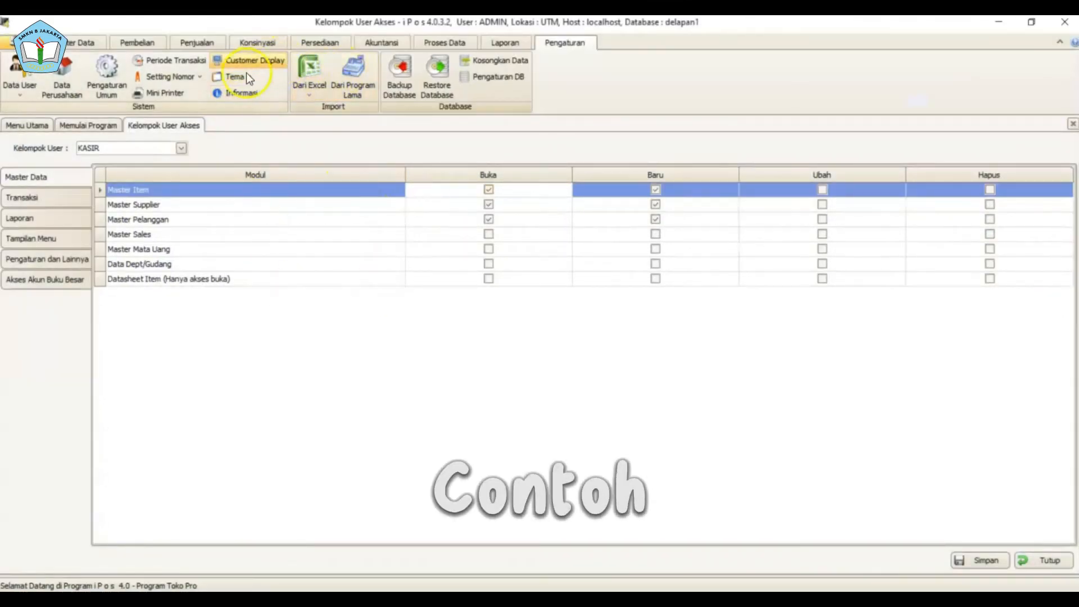
pyautogui.click(247, 77)
pyautogui.click(292, 147)
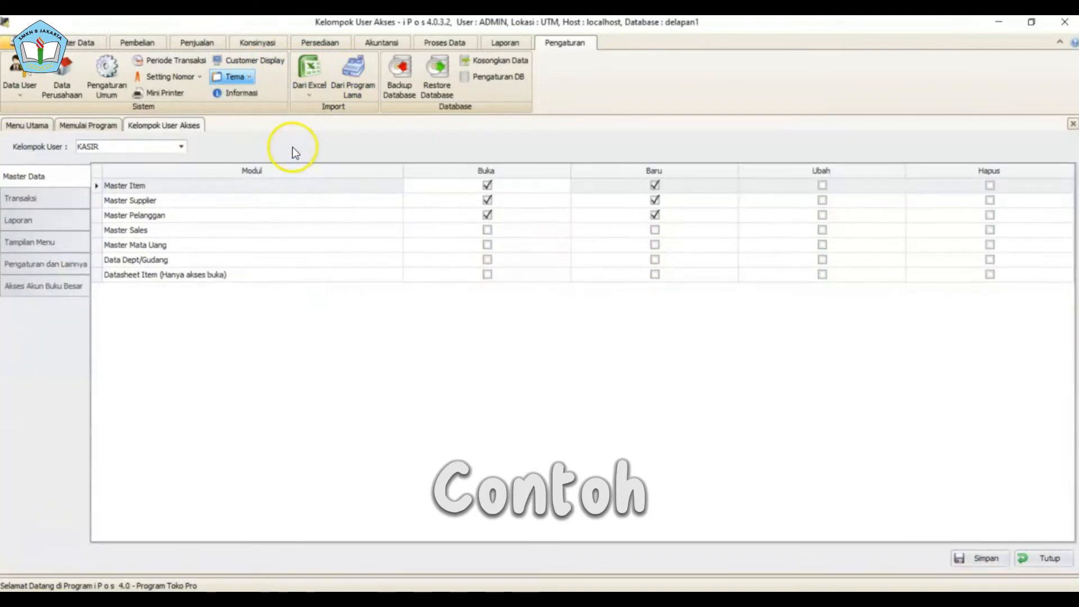
pyautogui.click(262, 73)
pyautogui.click(287, 161)
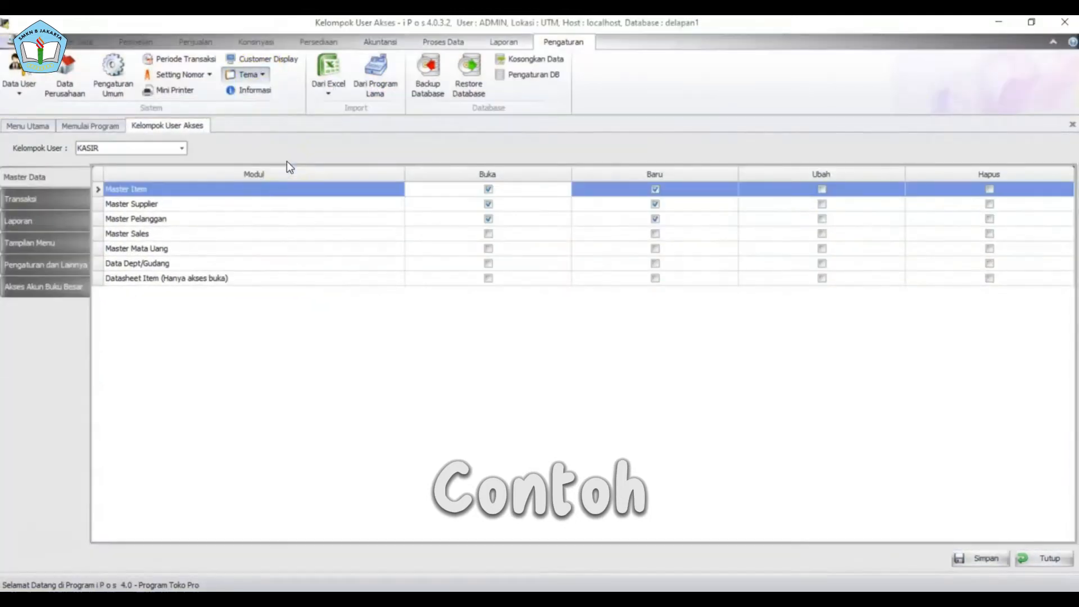
pyautogui.click(248, 84)
pyautogui.click(275, 148)
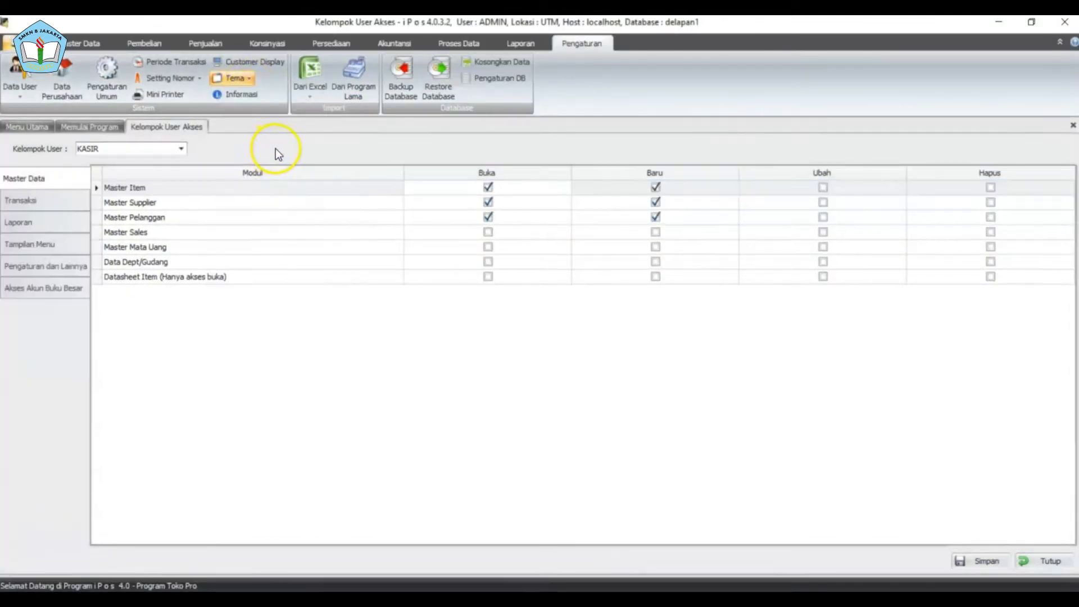
pyautogui.click(256, 91)
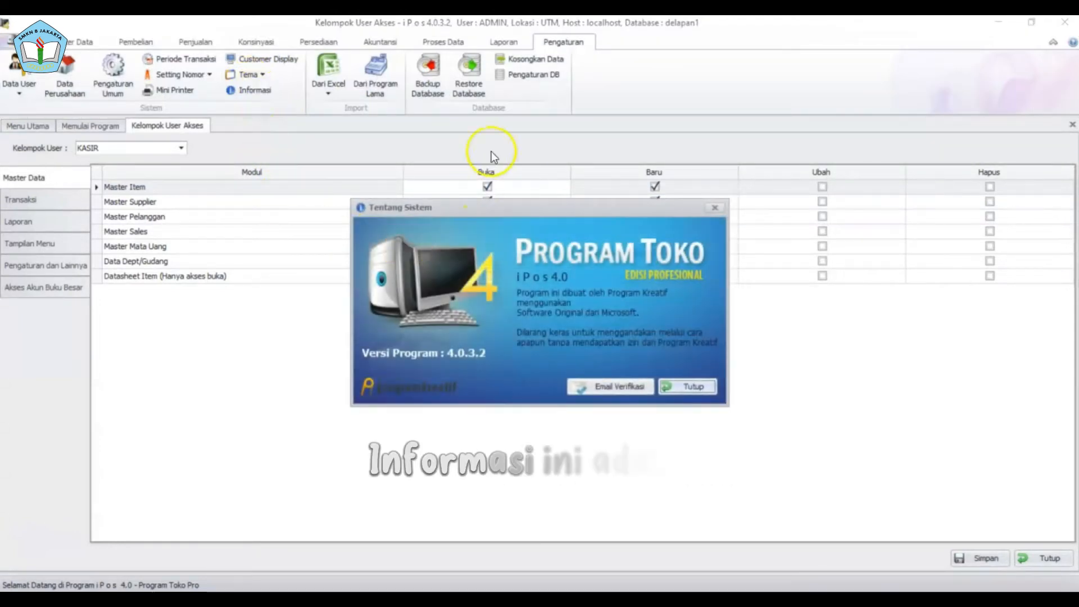
pyautogui.click(714, 206)
# - Start an item import from Excel using the IMPORT_ITEM BENER - Copy workbook
pyautogui.click(339, 85)
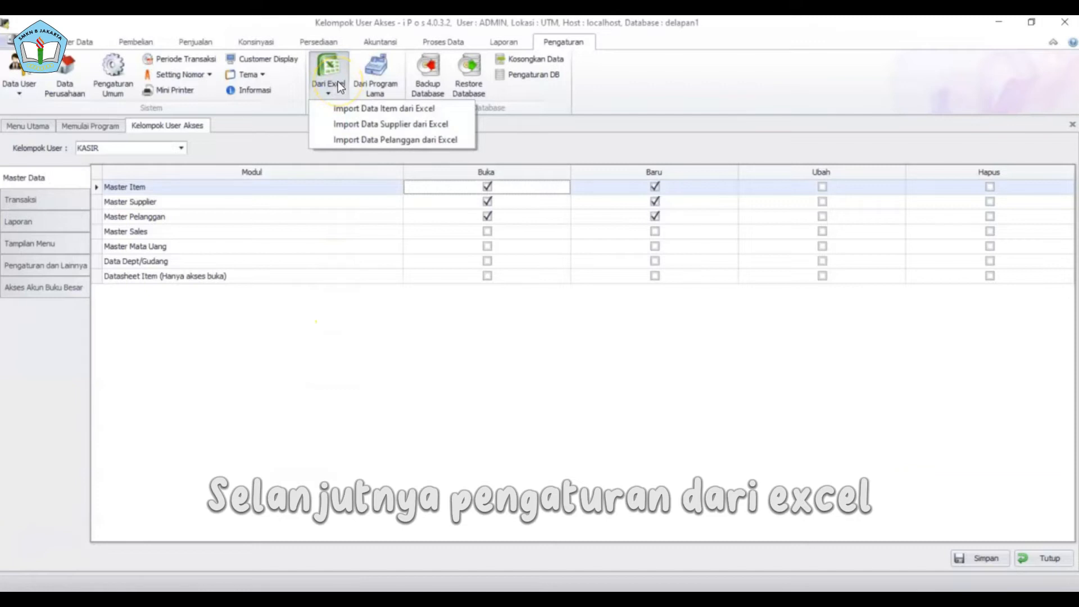
pyautogui.click(333, 109)
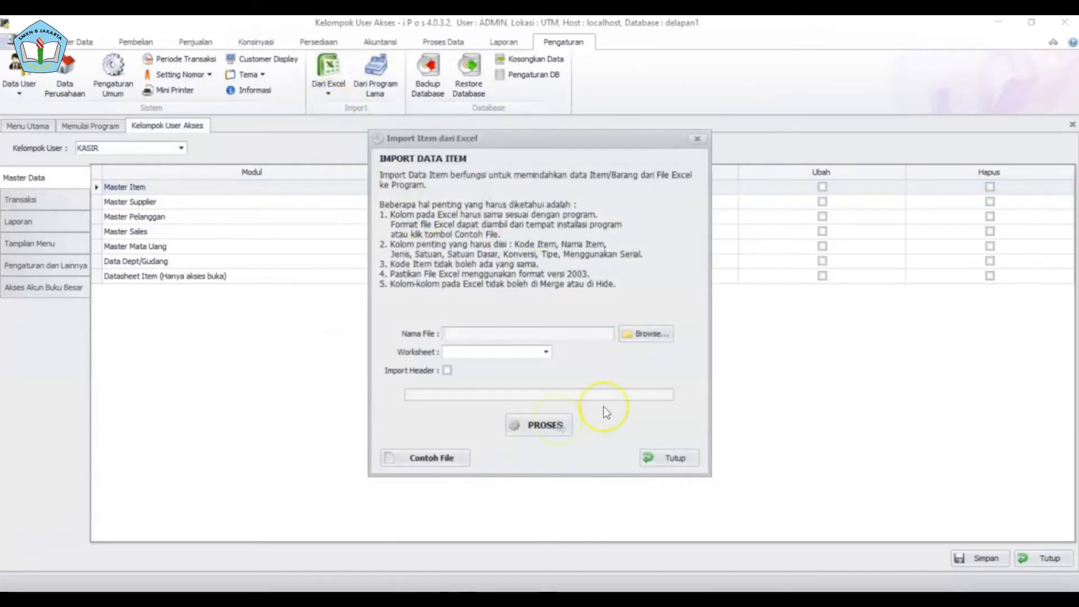
pyautogui.click(642, 335)
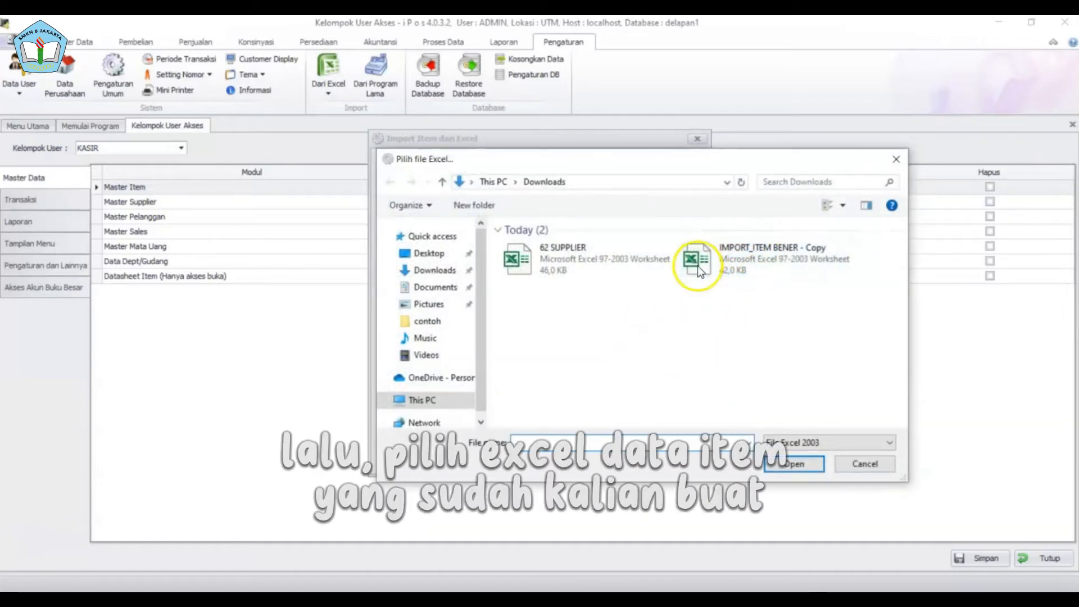
pyautogui.click(842, 271)
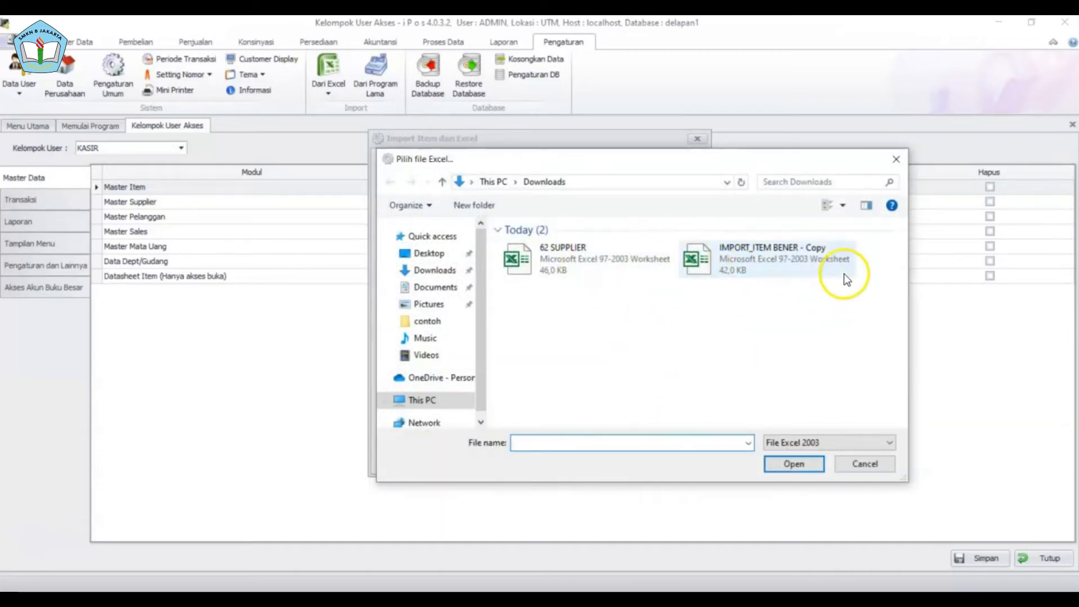
pyautogui.click(812, 463)
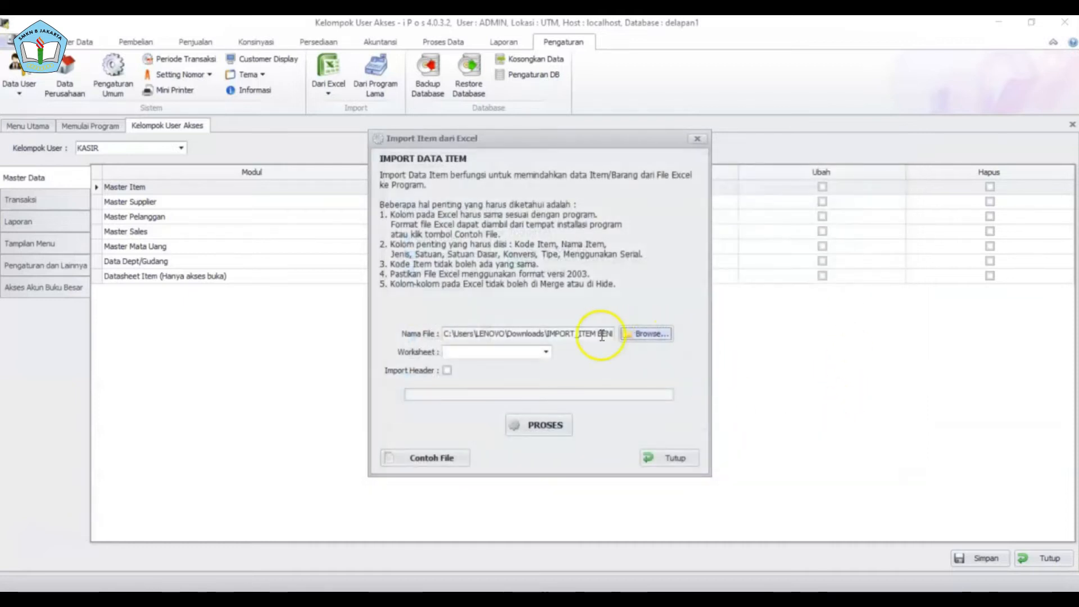
# - Run the import from the DATA ITEM worksheet and close the import window
pyautogui.click(546, 352)
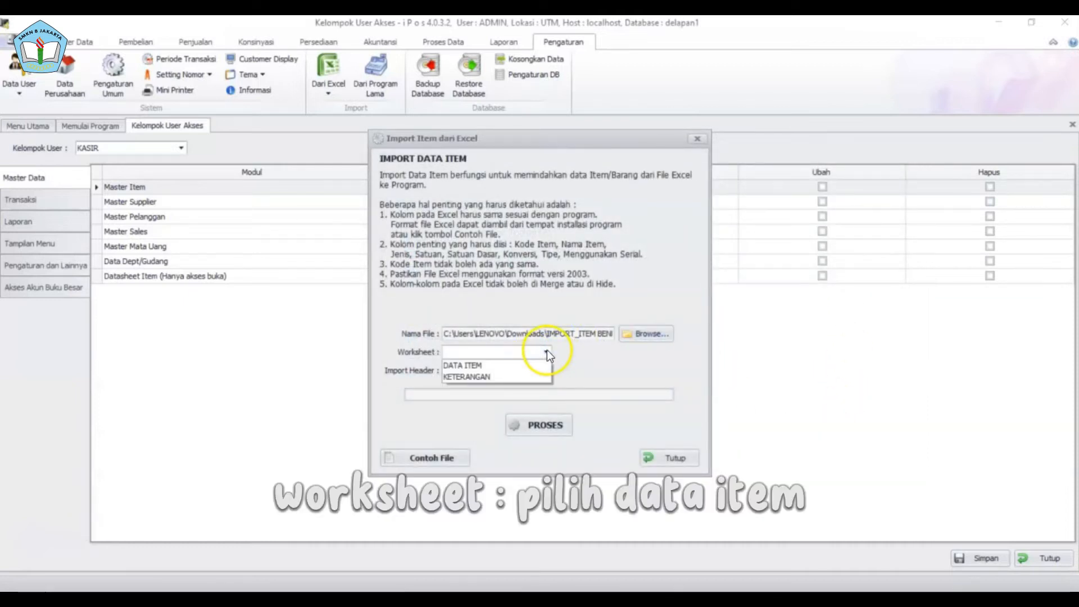
pyautogui.click(519, 365)
pyautogui.click(555, 431)
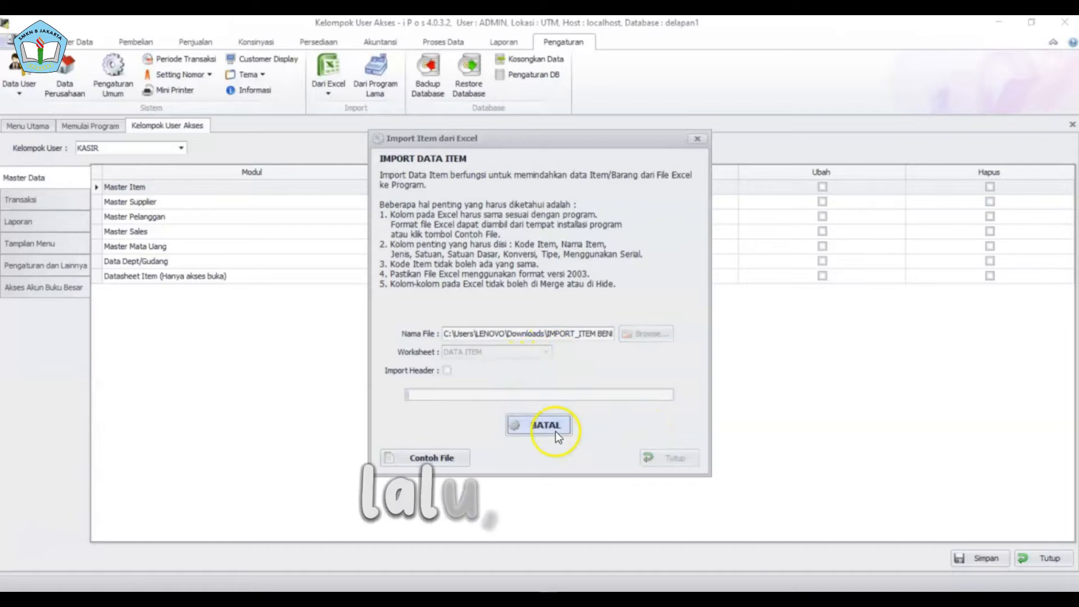
pyautogui.click(648, 358)
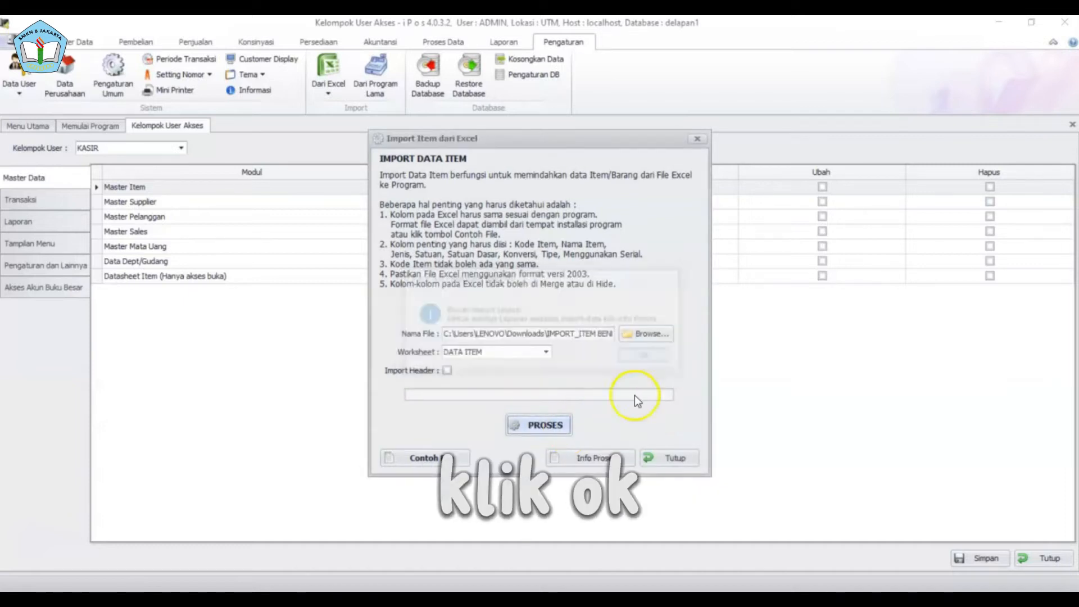
pyautogui.click(673, 458)
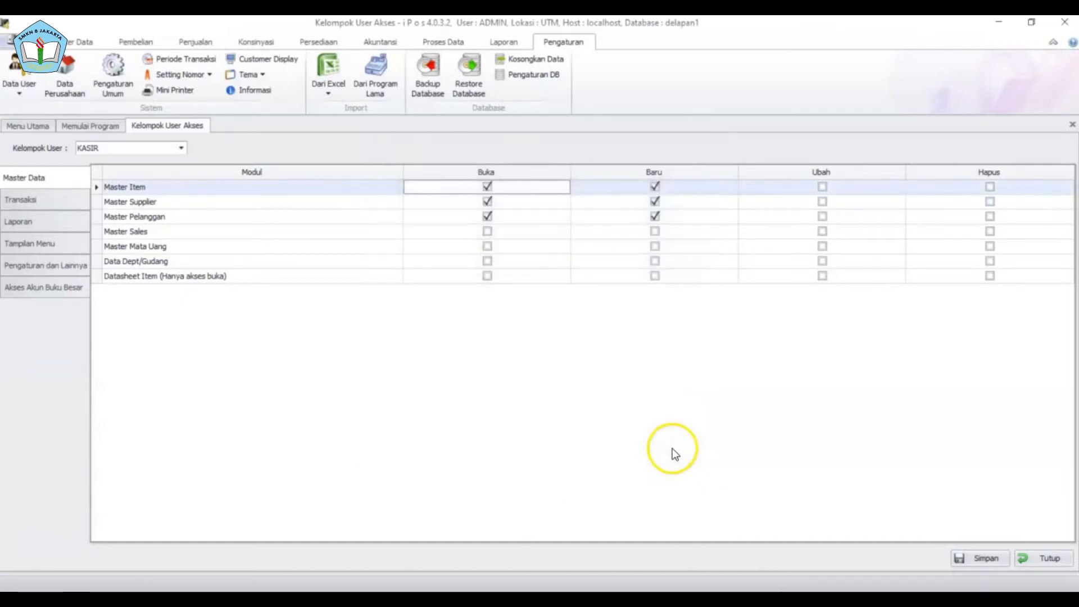
pyautogui.click(82, 42)
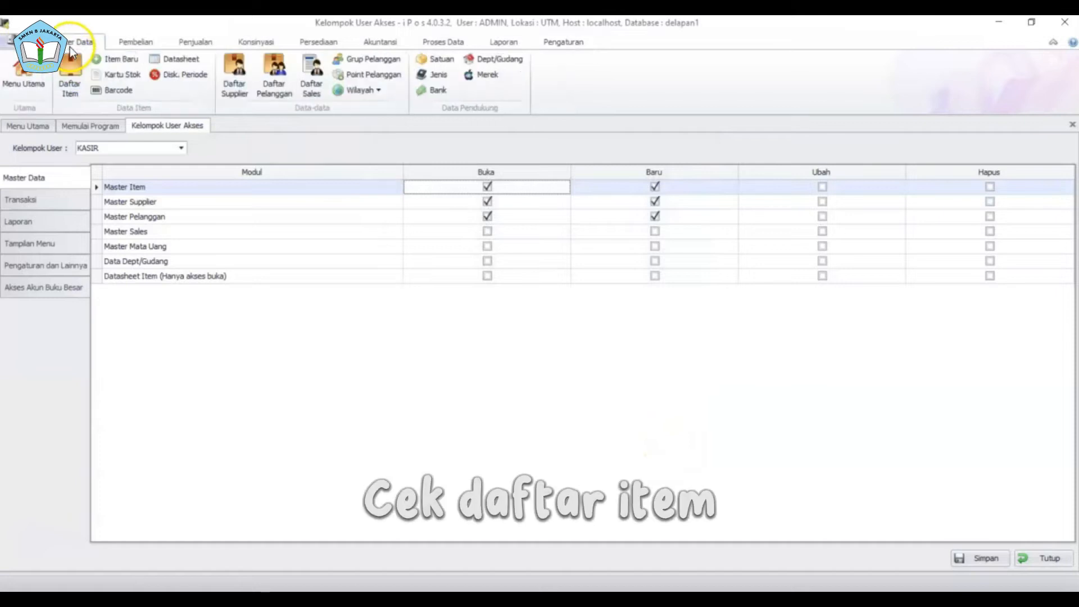
# - Check the 45 imported items in the item list
pyautogui.click(76, 83)
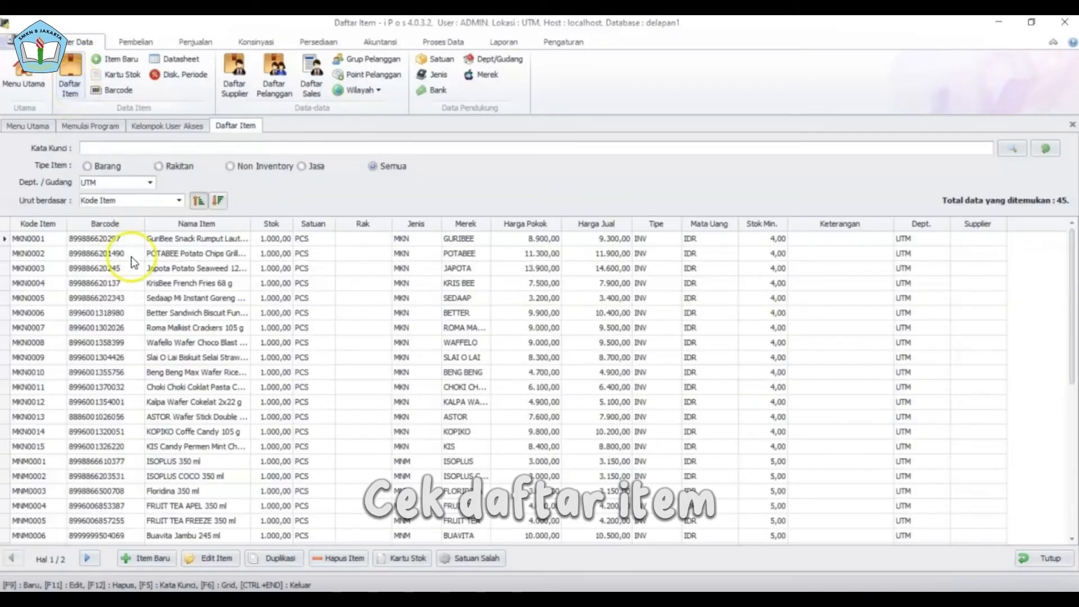
pyautogui.scroll(-5, 147, 285)
pyautogui.scroll(7, 148, 313)
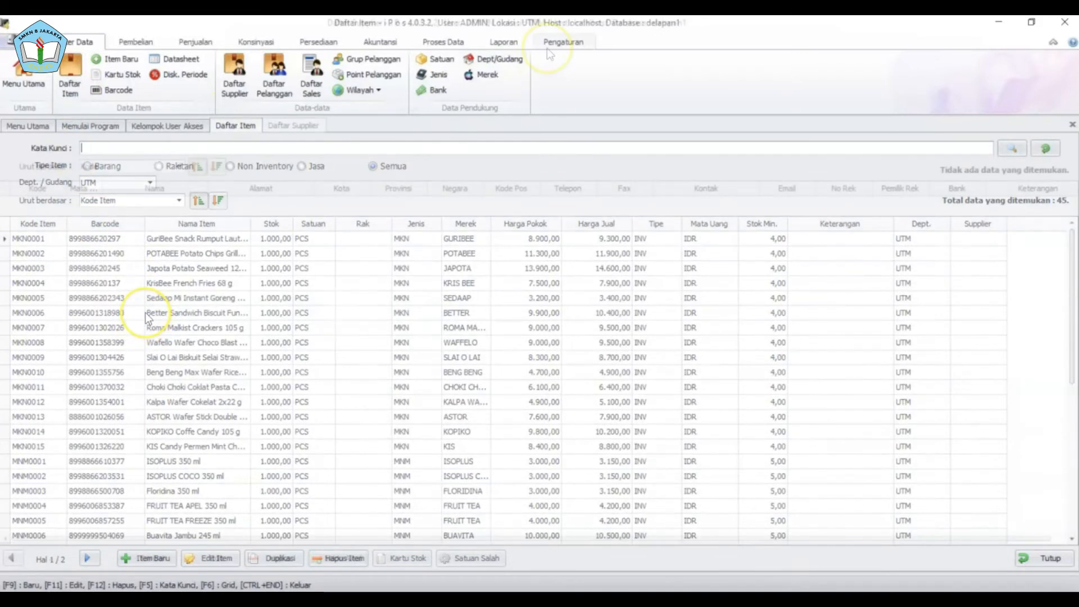
# - Open the empty supplier list and request the sample supplier import workbook
pyautogui.click(234, 75)
pyautogui.click(564, 42)
pyautogui.click(344, 83)
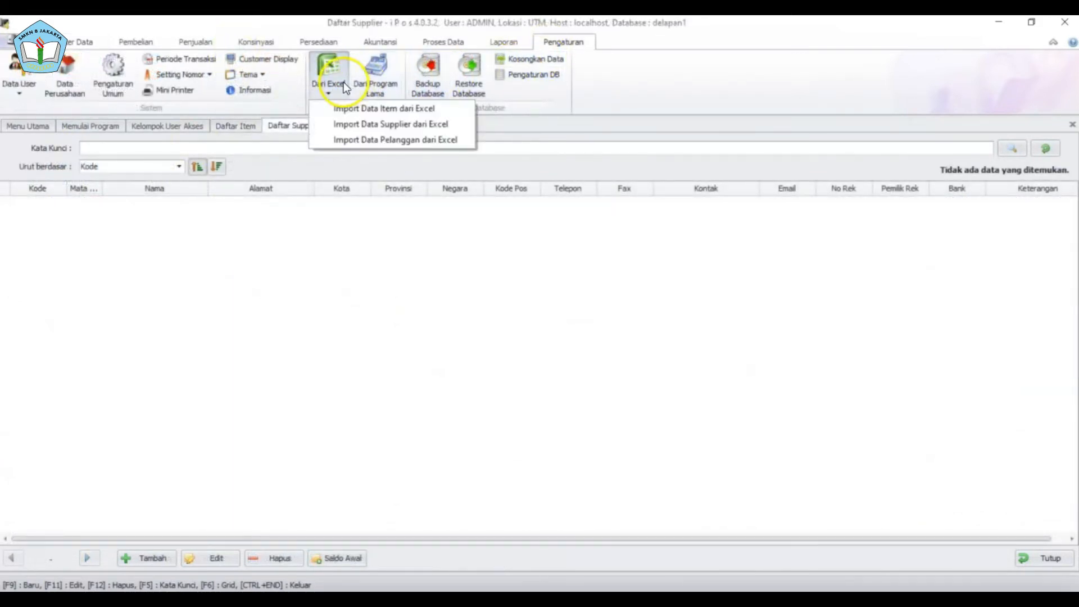
pyautogui.click(372, 119)
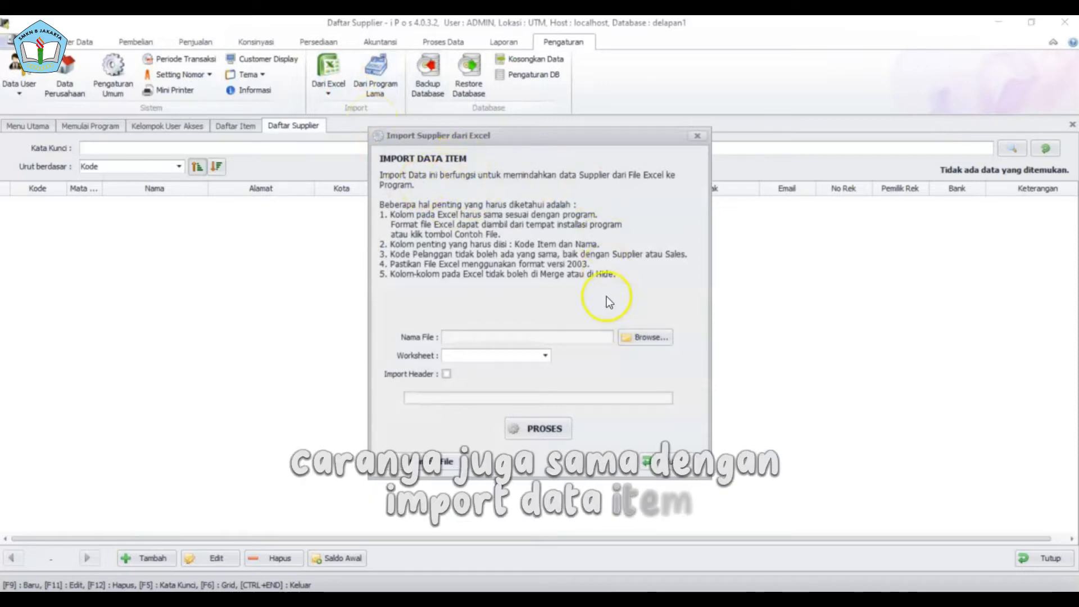
pyautogui.click(443, 461)
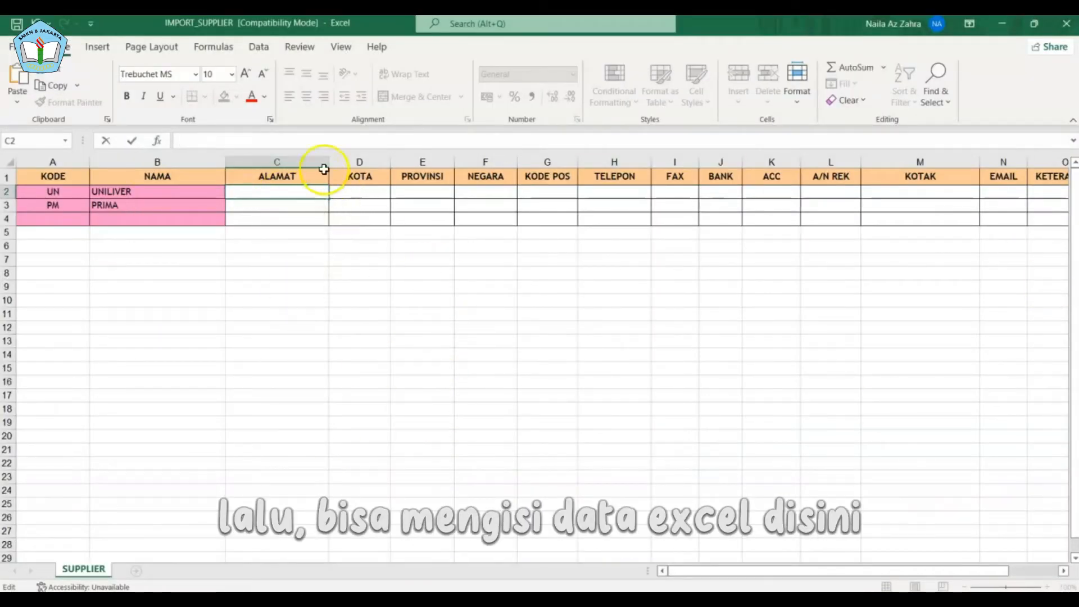
# - Paste UNILIVER's address into C2 with wrapping, and enter TANGGERANG, BANTEN and INDONESIA
pyautogui.rightClick(310, 195)
pyautogui.click(340, 267)
pyautogui.click(291, 206)
pyautogui.click(300, 193)
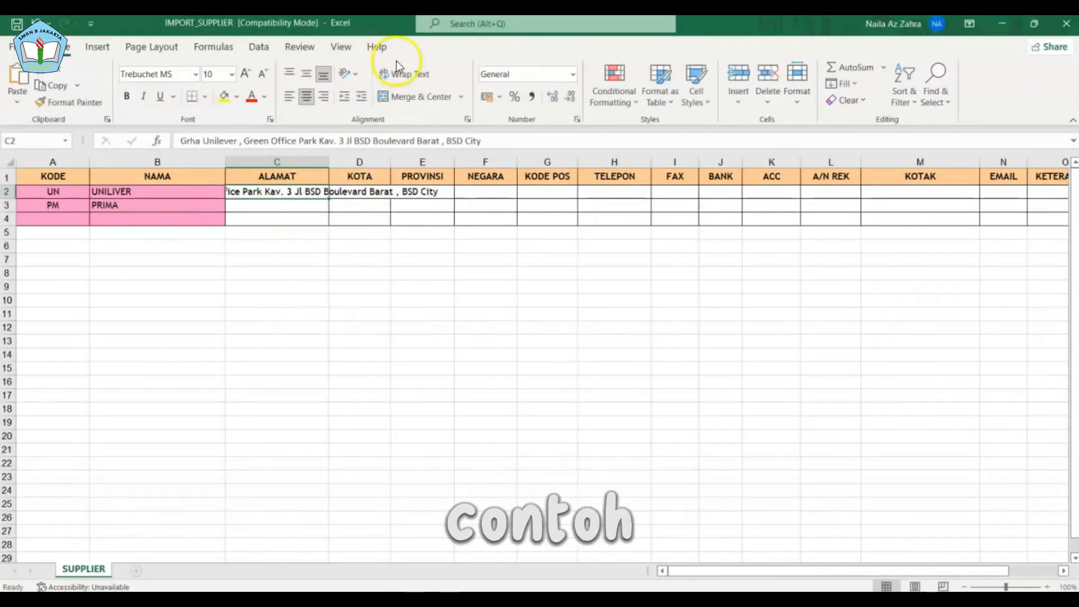
pyautogui.click(399, 71)
pyautogui.click(367, 212)
pyautogui.write('TANGGERANG')
pyautogui.press('Tab')
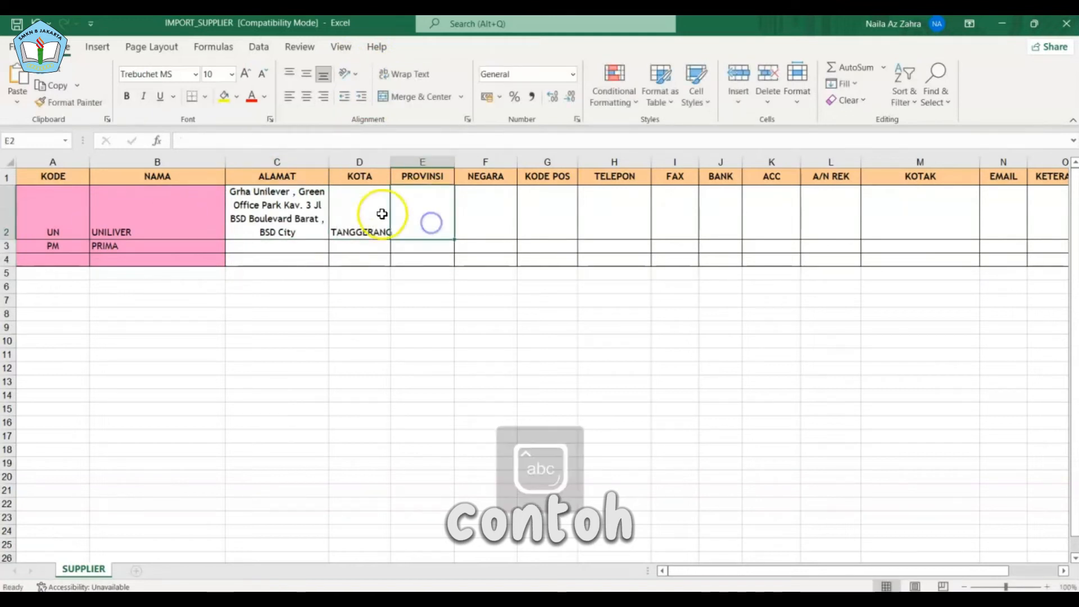
pyautogui.write('BANTEN')
pyautogui.click(483, 214)
pyautogui.write('INDONESIA')
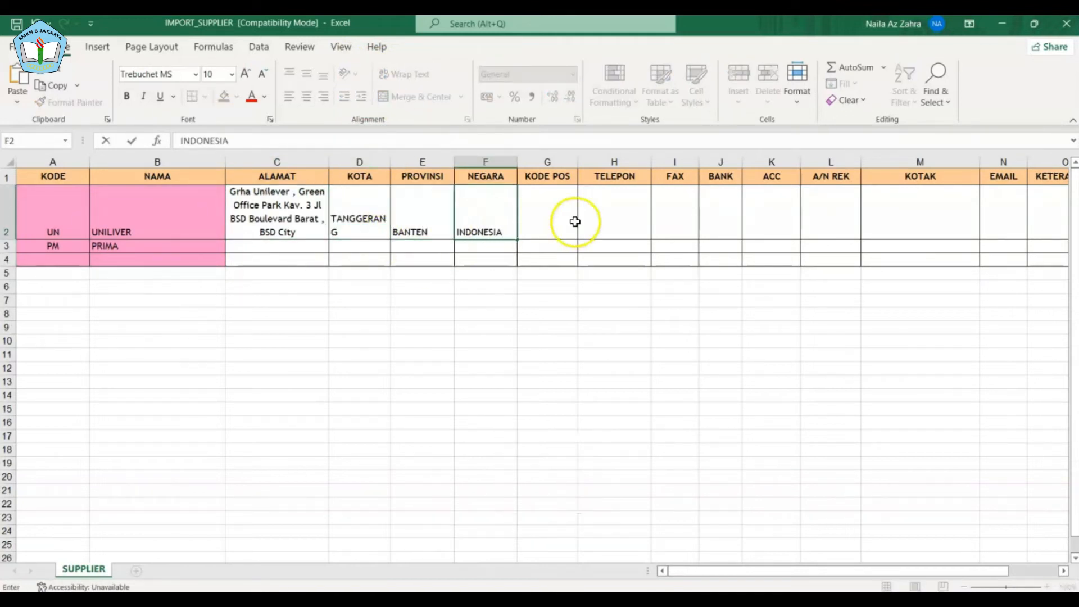
# - Enter UNILIVER's postal code, phone number and wrapped notes MKN,BMB,BC,MNM,MC,ICE CREAM,HC
pyautogui.click(545, 229)
pyautogui.write('15345')
pyautogui.press('Tab')
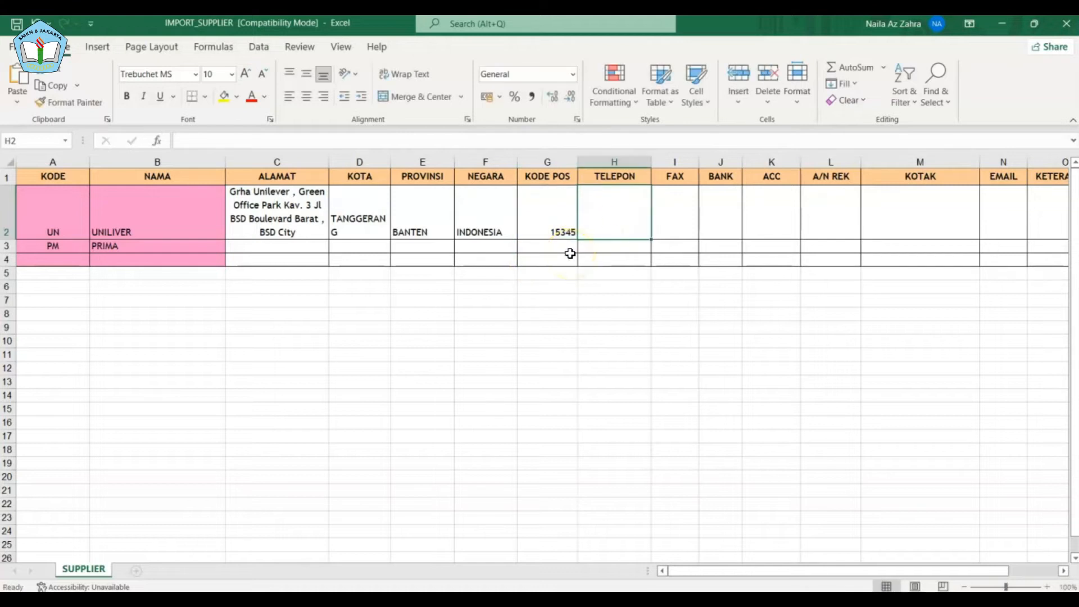
pyautogui.press('Tab')
pyautogui.press('Tab')
pyautogui.press('Tab')
pyautogui.press('Tab')
pyautogui.press('Tab')
pyautogui.press('Tab')
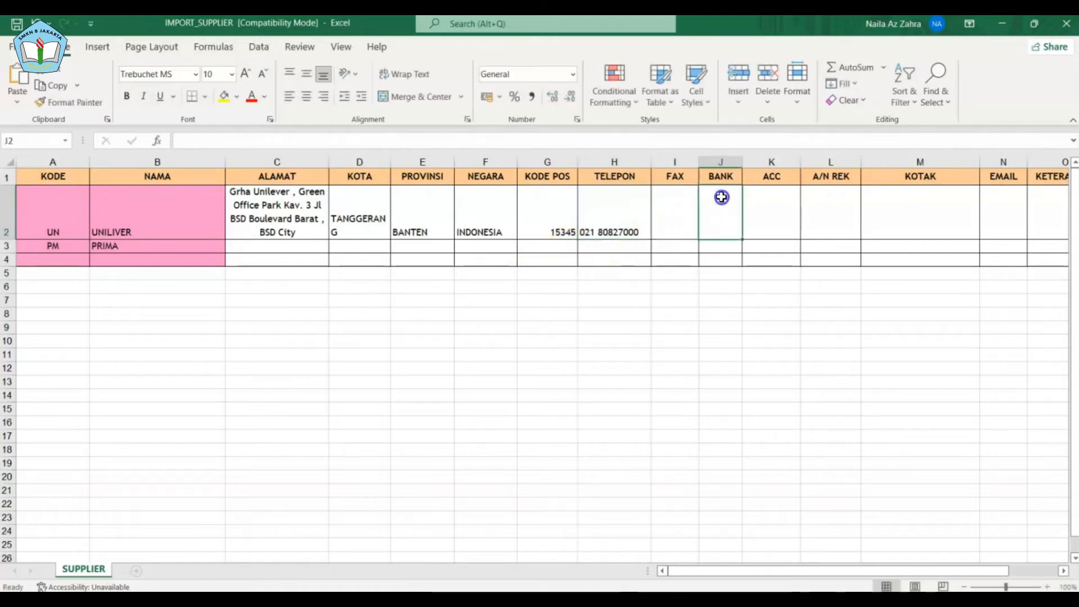
pyautogui.moveTo(963, 571); pyautogui.dragTo(1007, 571)
pyautogui.click(856, 225)
pyautogui.write('MKN,BMB,BC,MNM,MC,ICE CREAM,')
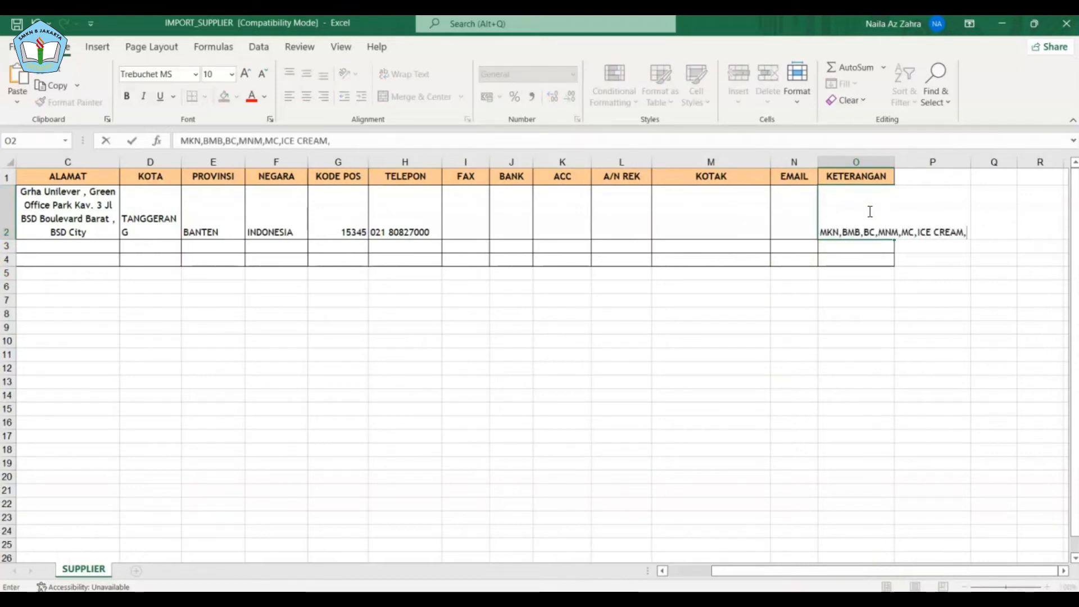
pyautogui.write('C')
pyautogui.press('Return')
pyautogui.click(827, 223)
# - Save the workbook under a new name with Save As
pyautogui.click(412, 73)
pyautogui.moveTo(854, 571); pyautogui.dragTo(809, 583)
pyautogui.click(20, 47)
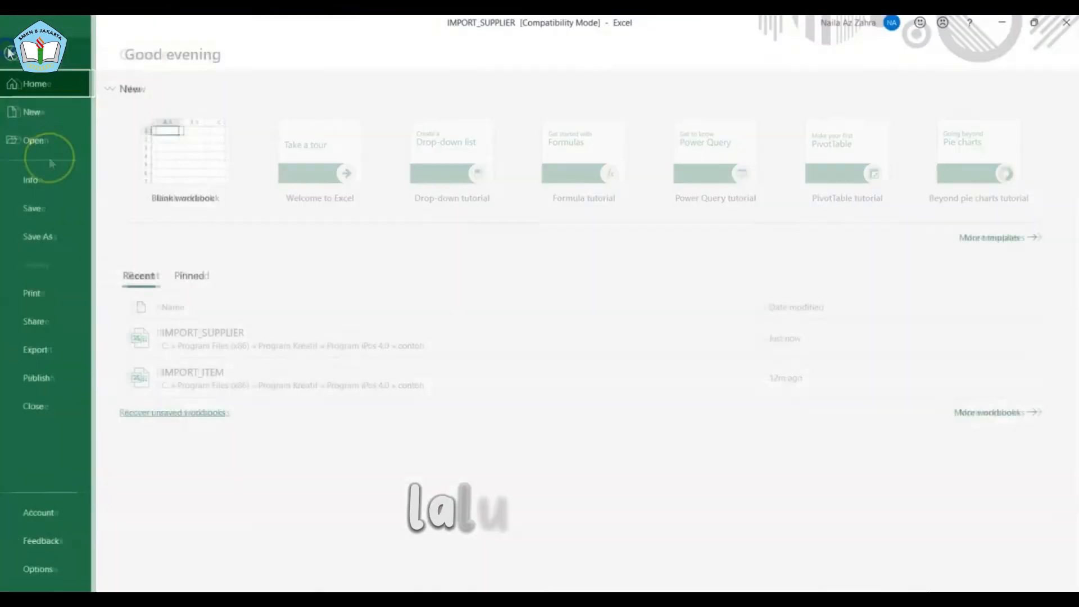
pyautogui.click(42, 236)
pyautogui.click(458, 204)
# - Set the import file name from IMPORT_SUPPLIER and select the 62 SUPPLIER workbook
pyautogui.click(308, 248)
pyautogui.write('1')
pyautogui.click(422, 349)
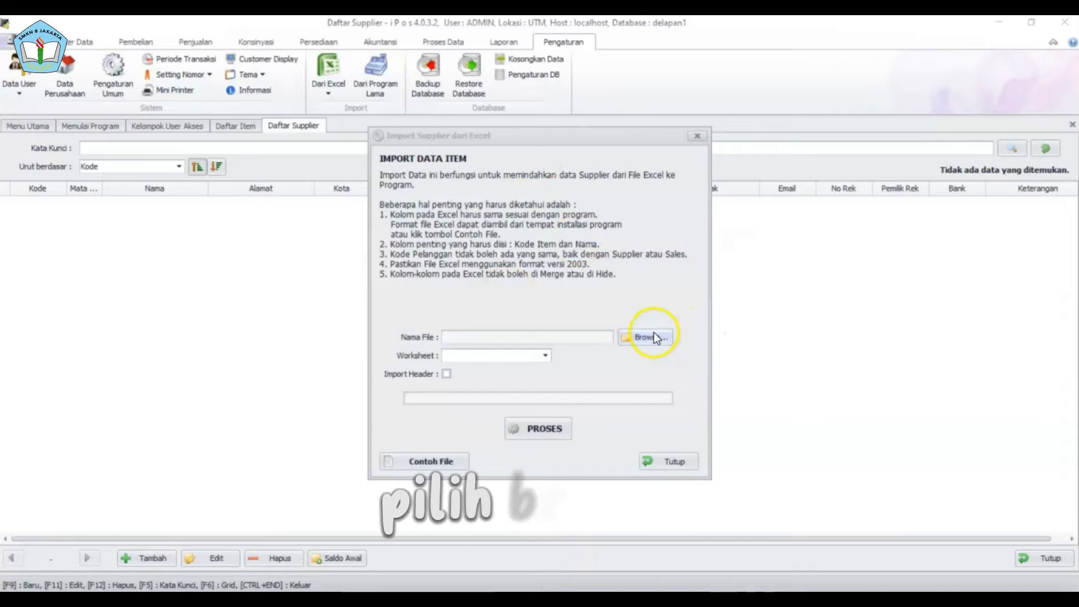
pyautogui.click(626, 340)
pyautogui.click(576, 259)
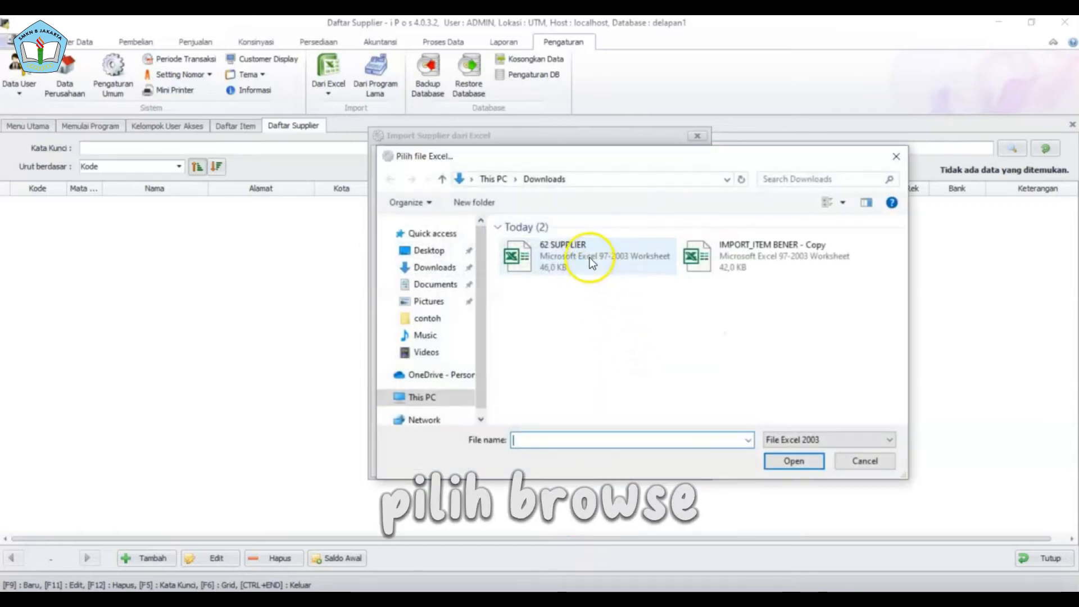
pyautogui.click(792, 461)
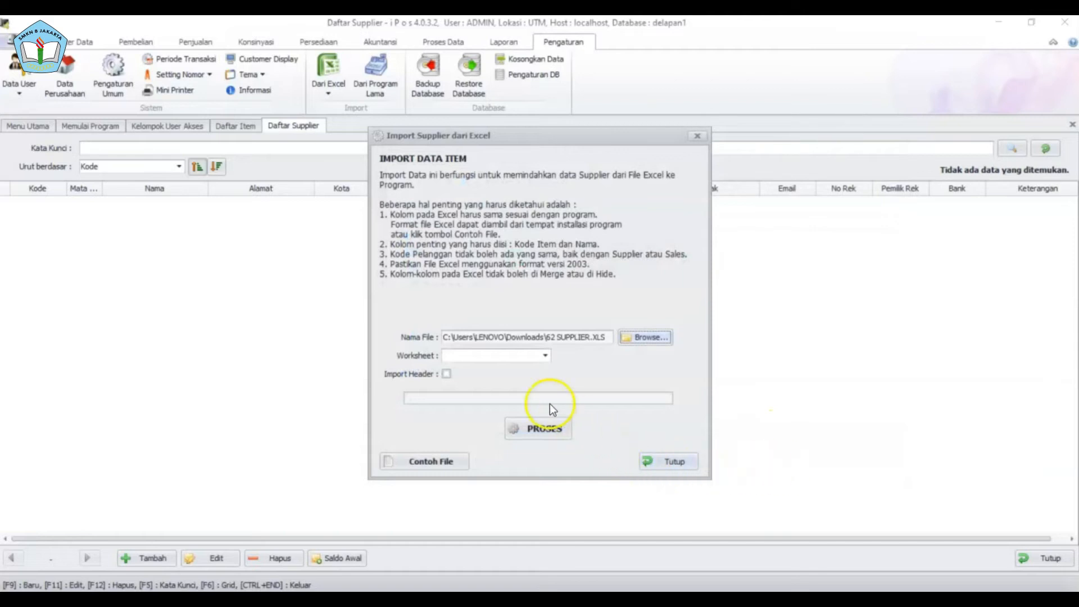
# - Import suppliers from the SUPPLIER worksheet, acknowledge completion, and close the import window
pyautogui.click(546, 358)
pyautogui.click(535, 369)
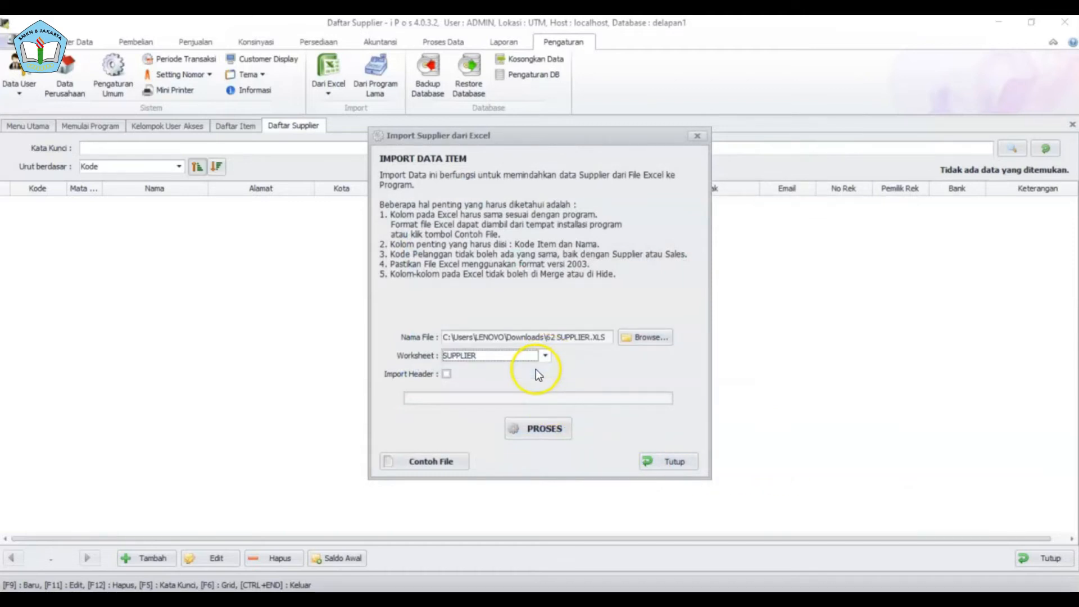
pyautogui.click(558, 423)
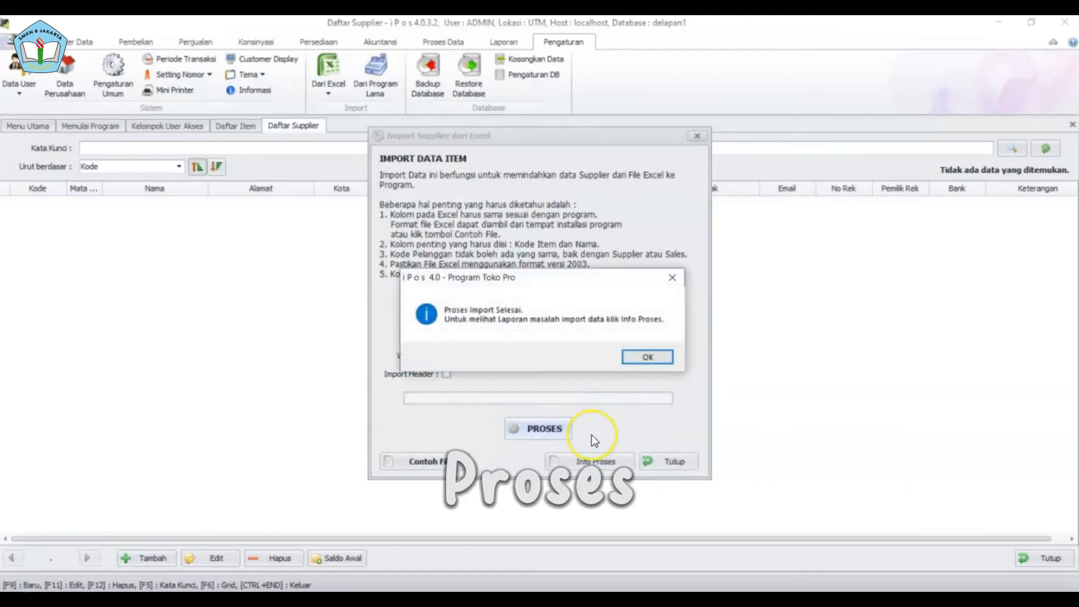
pyautogui.click(661, 360)
pyautogui.click(665, 461)
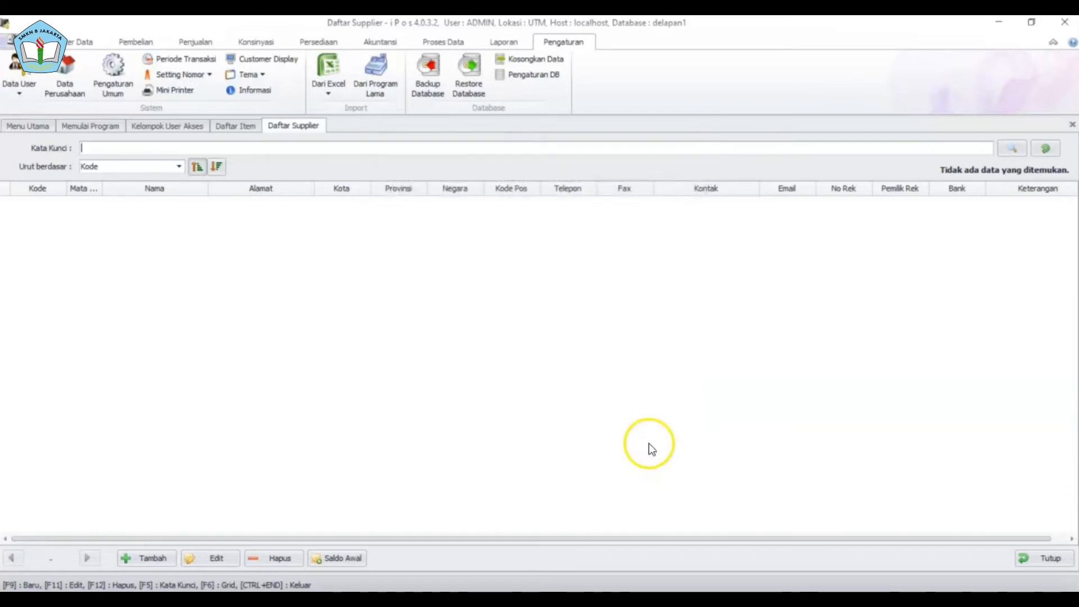
# - Reopen Daftar Supplier and scroll through the 62 imported suppliers starting at SP001
pyautogui.click(89, 42)
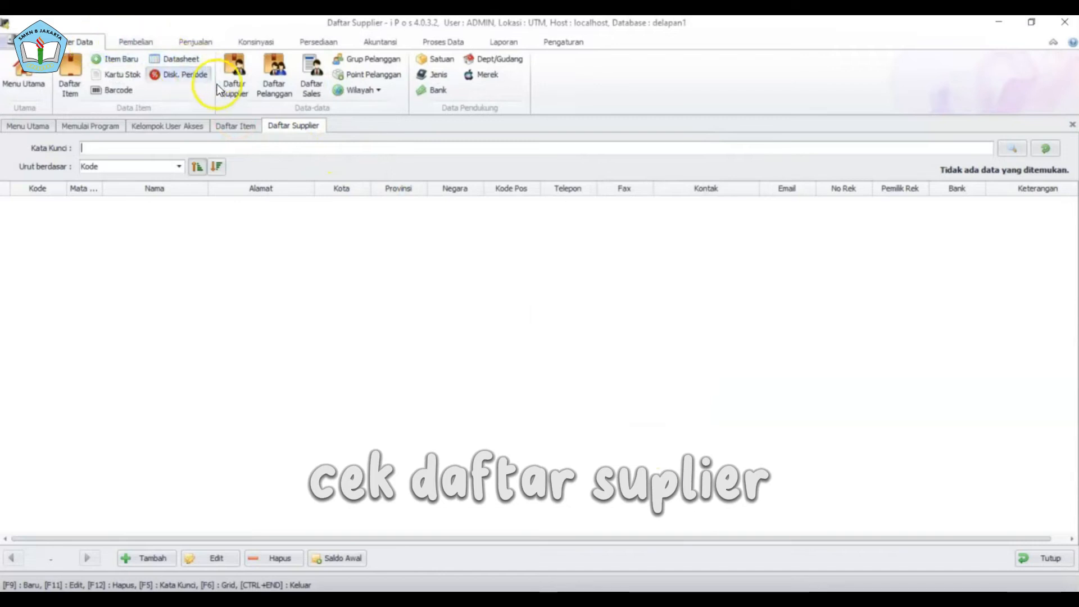
pyautogui.click(1044, 562)
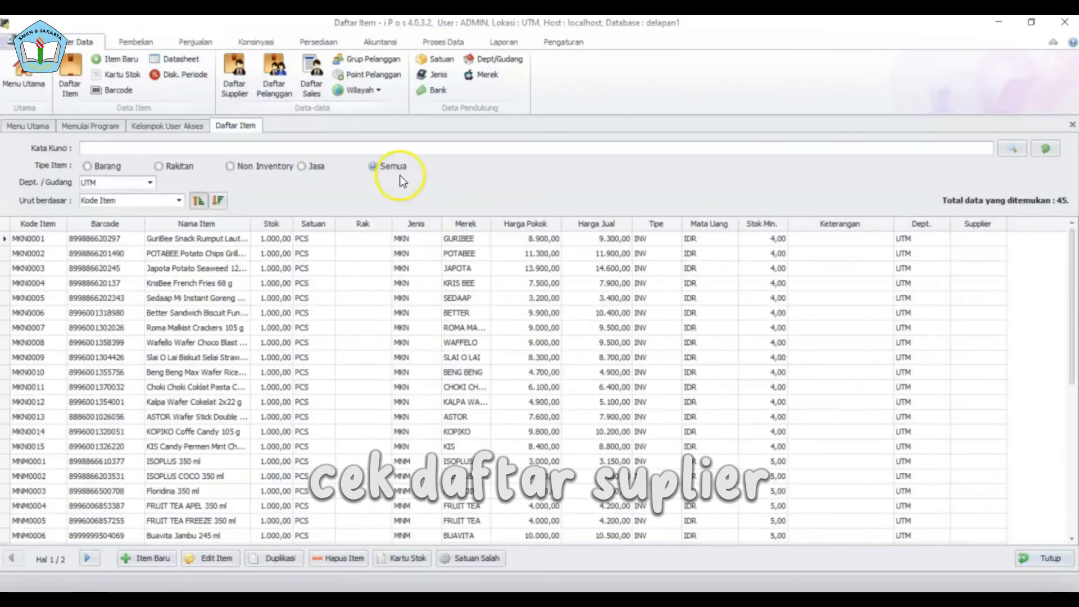
pyautogui.click(235, 76)
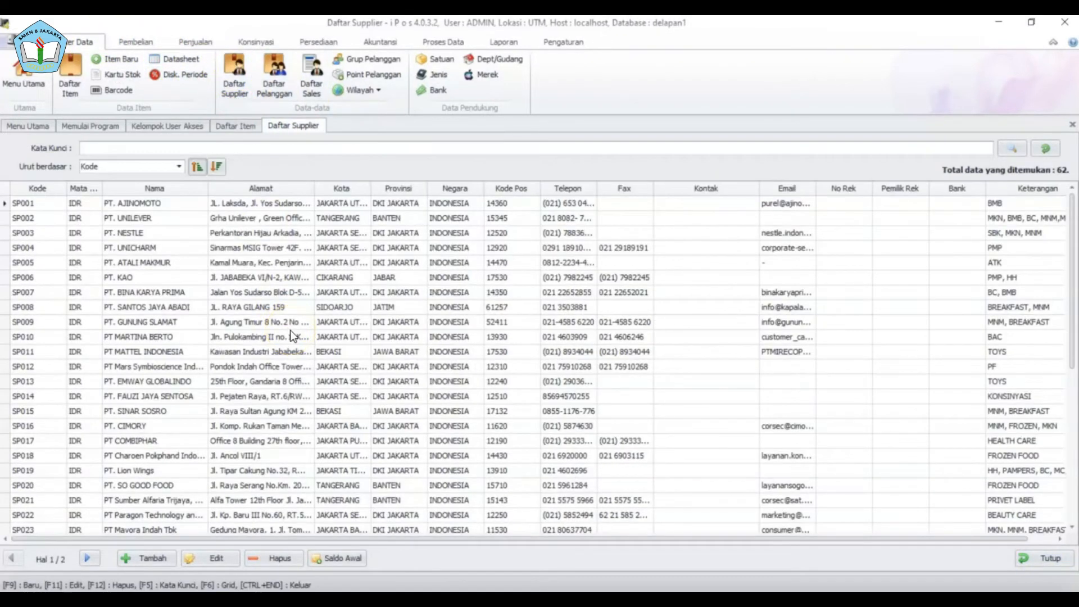
pyautogui.scroll(-6, 311, 316)
pyautogui.scroll(5, 312, 308)
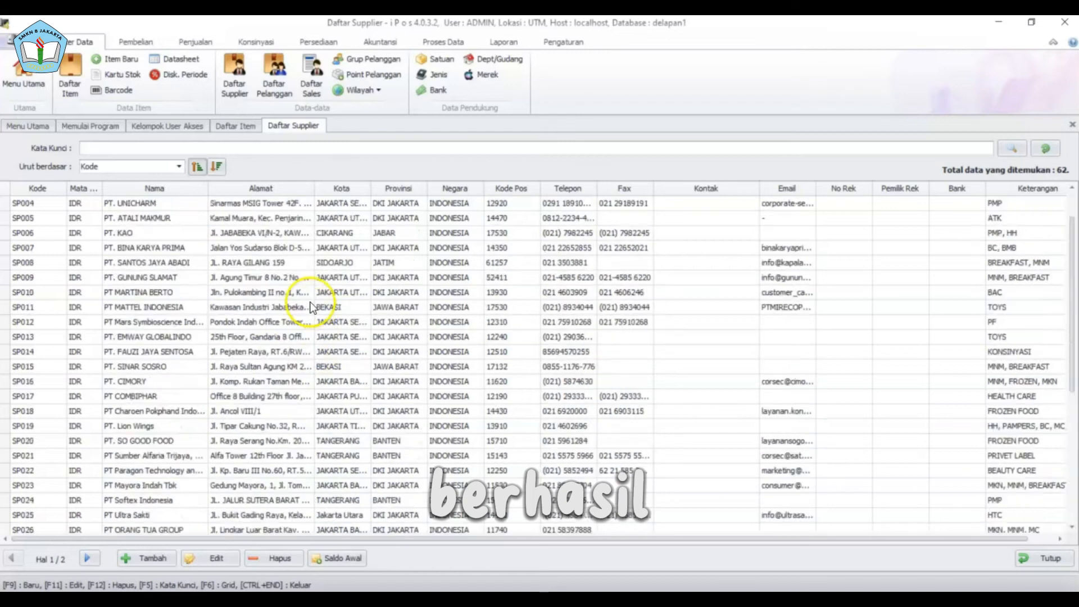
pyautogui.scroll(-5, 311, 307)
pyautogui.scroll(6, 309, 303)
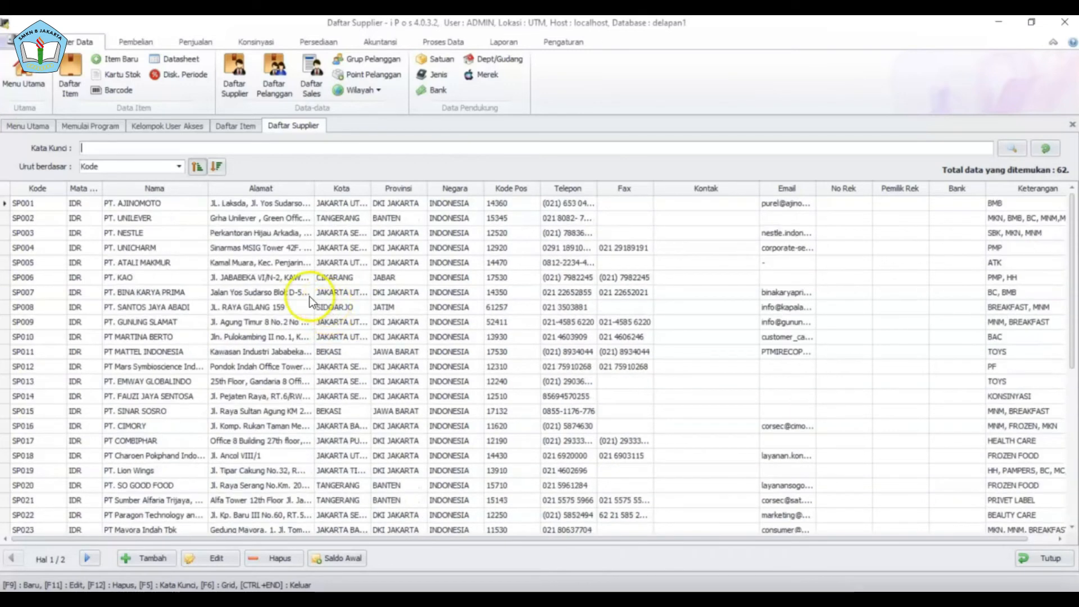
pyautogui.click(559, 42)
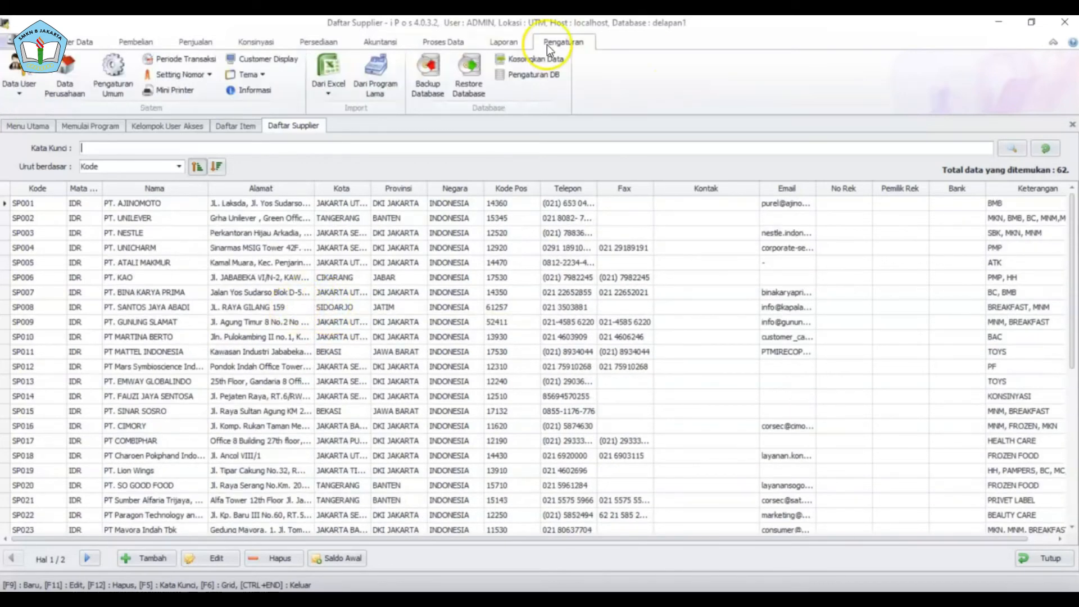
pyautogui.click(326, 87)
pyautogui.click(347, 139)
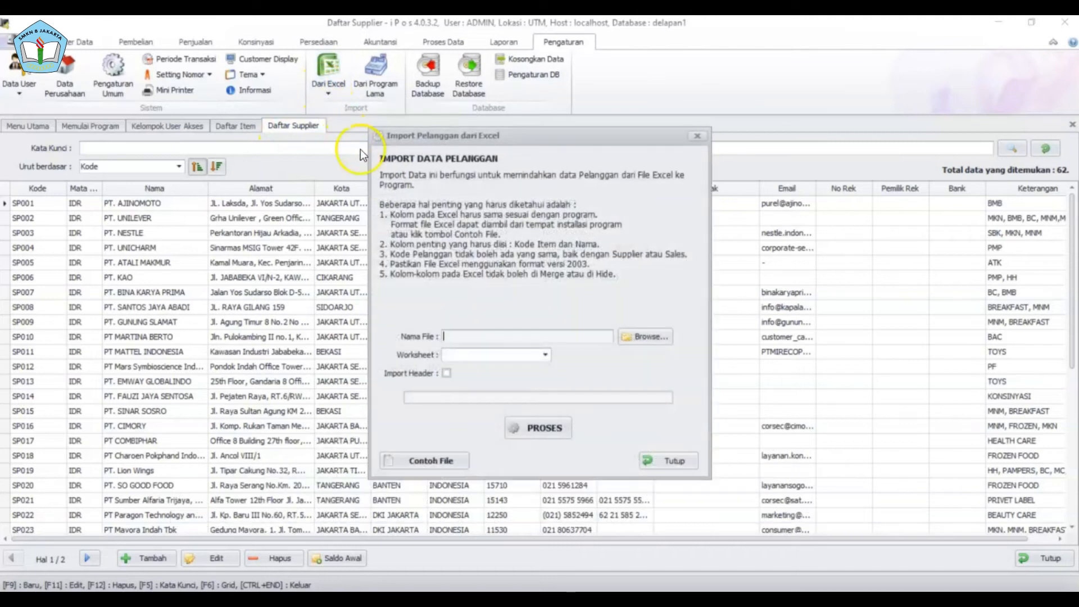
pyautogui.click(437, 460)
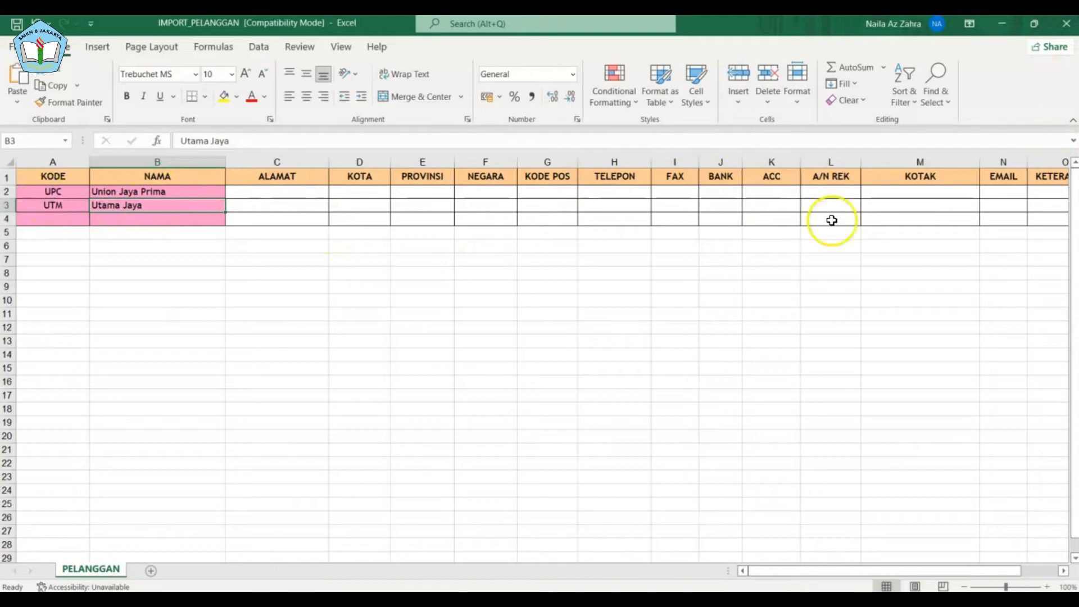
pyautogui.moveTo(1010, 571); pyautogui.dragTo(911, 590)
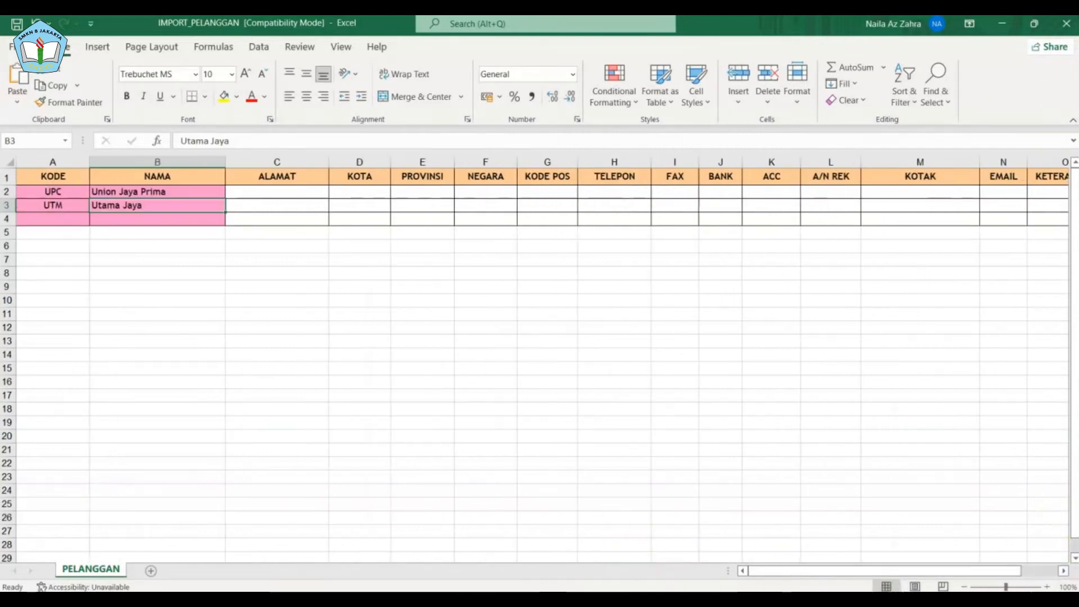
pyautogui.click(438, 605)
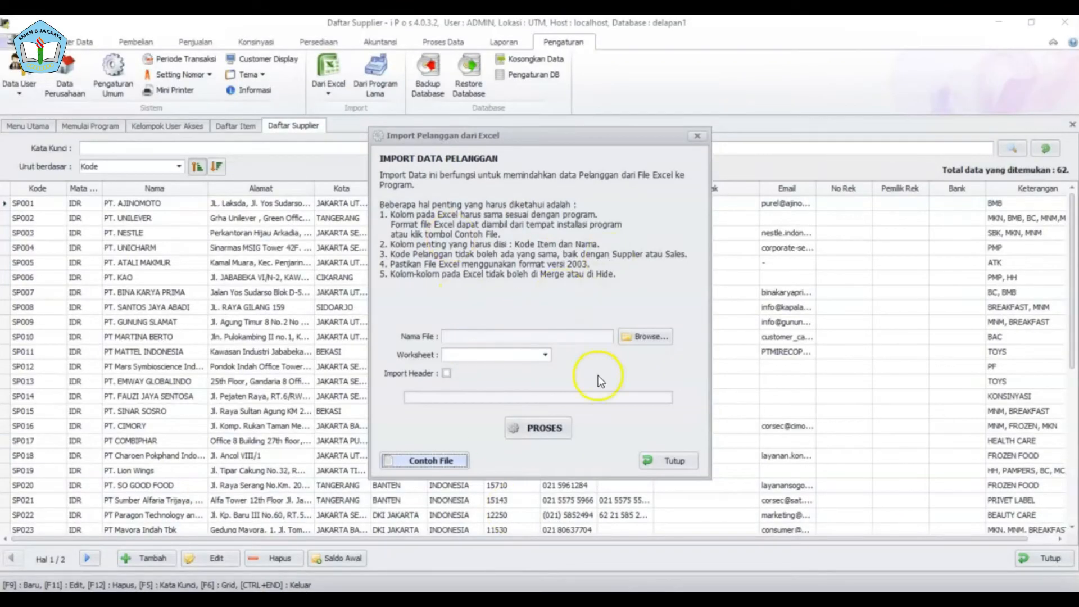
pyautogui.click(676, 463)
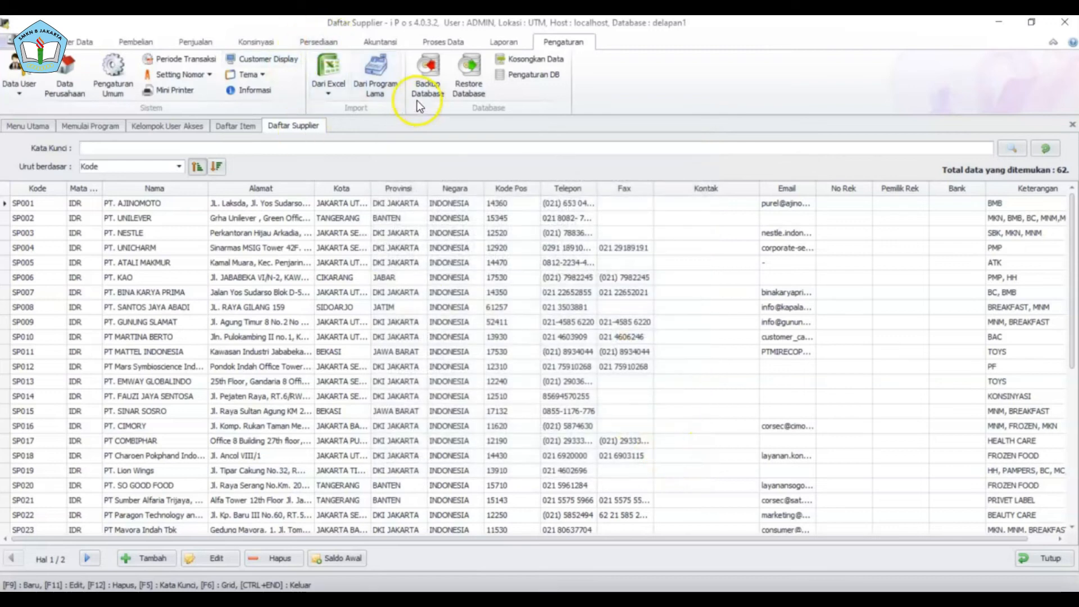
pyautogui.click(377, 72)
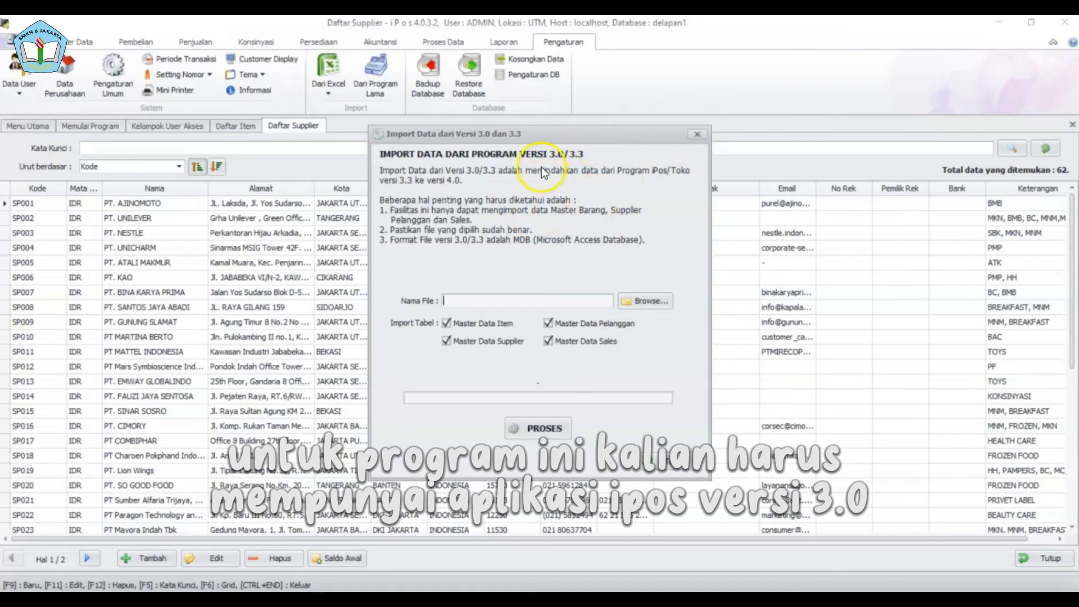
pyautogui.click(699, 134)
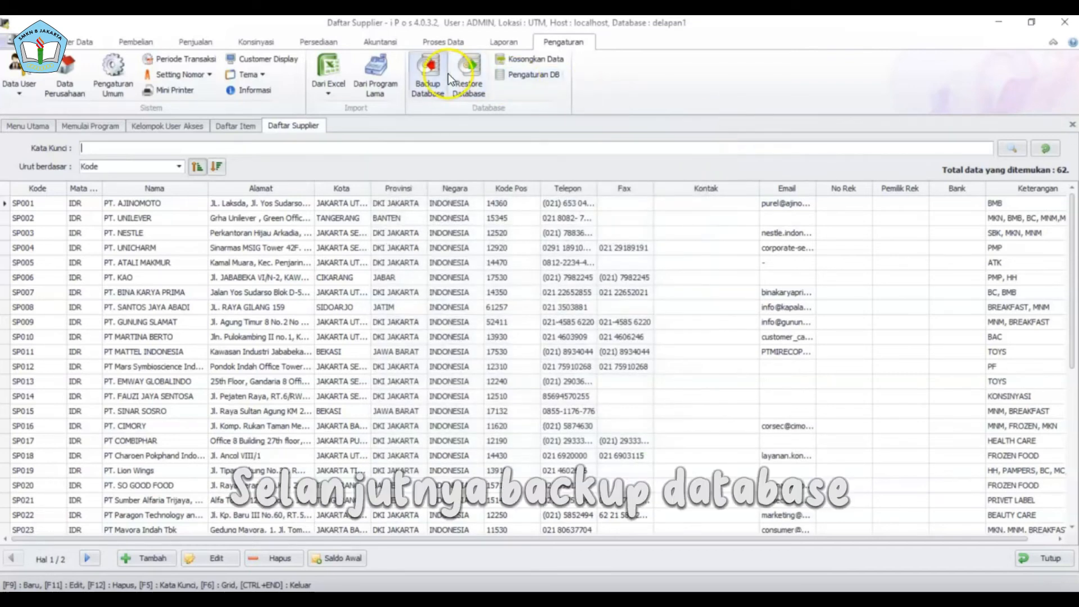
# - Back up delapan1 as 'backup database' in Downloads, then close the backup window
pyautogui.click(441, 73)
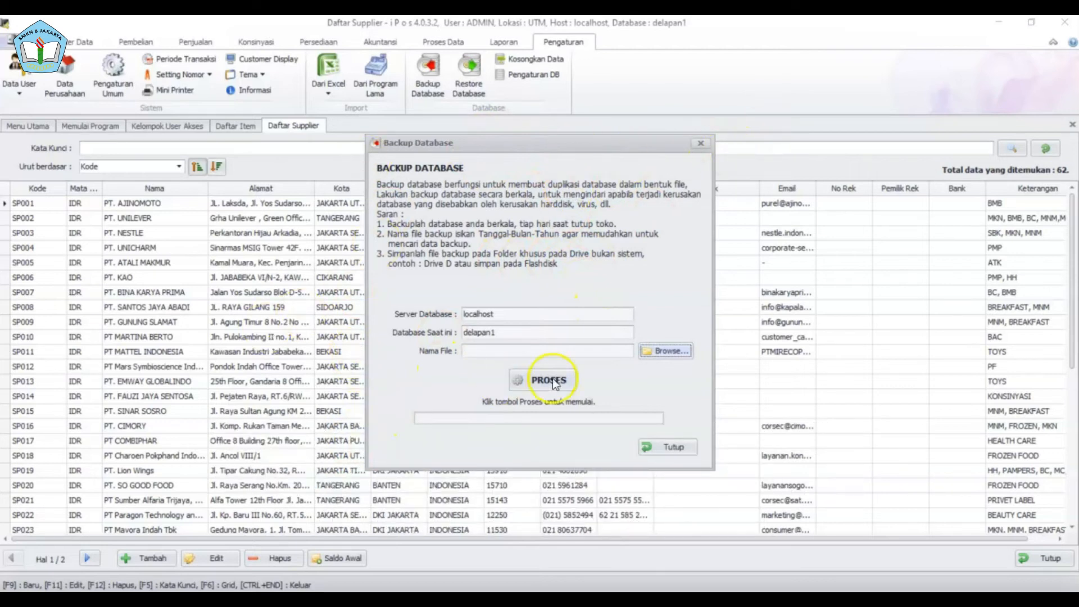
pyautogui.click(654, 350)
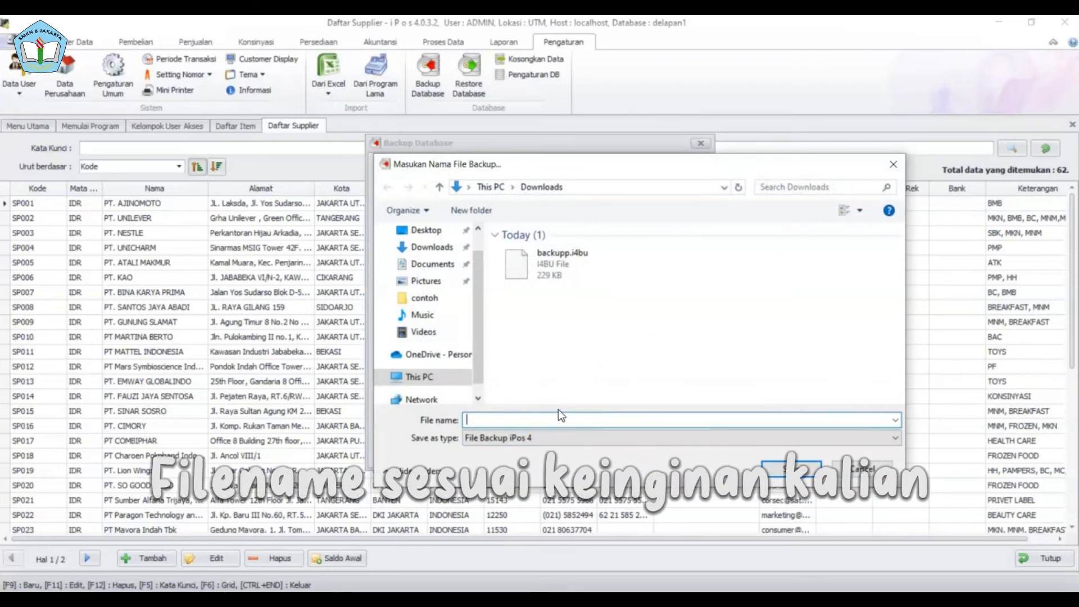
pyautogui.write('backu')
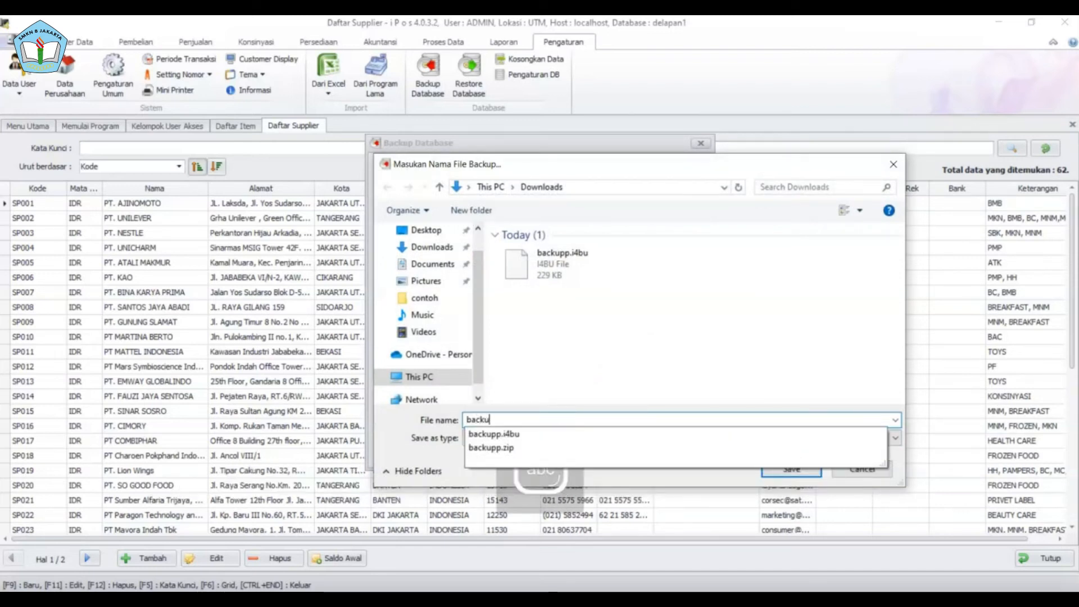
pyautogui.write('p database')
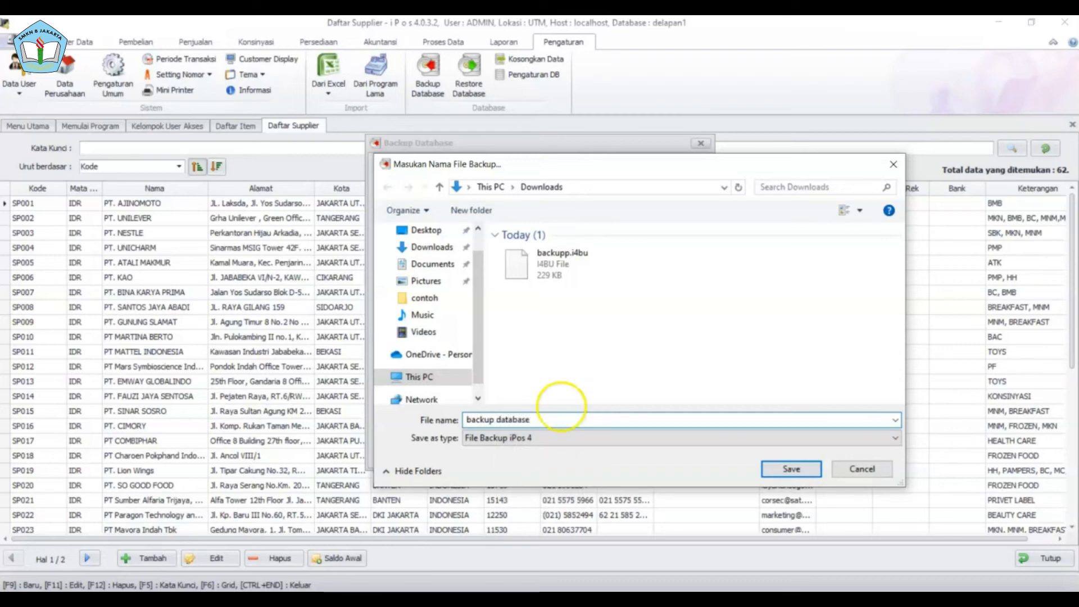
pyautogui.click(792, 470)
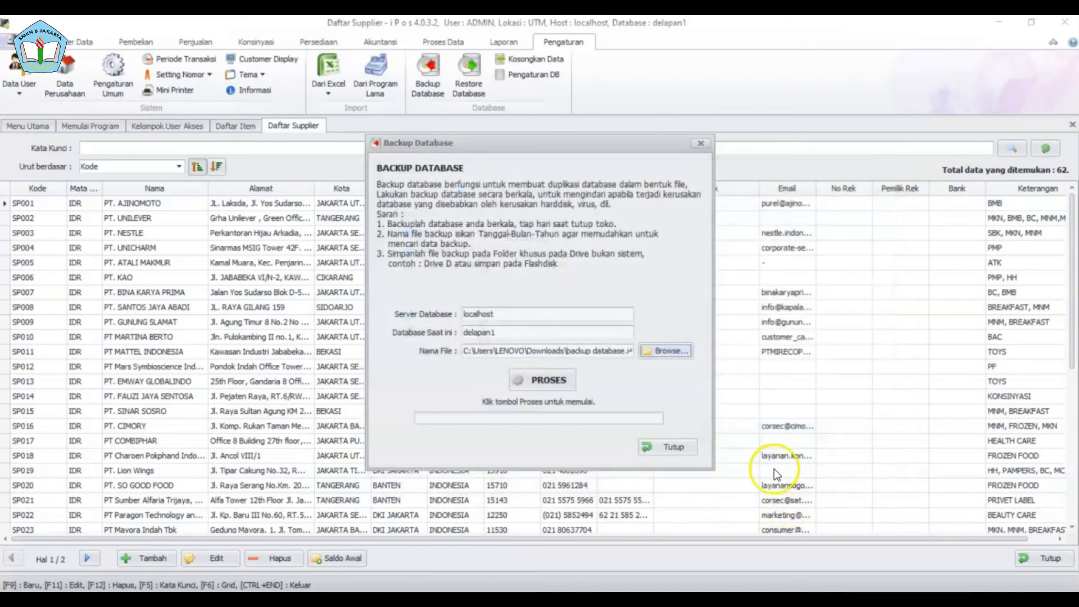
pyautogui.click(562, 381)
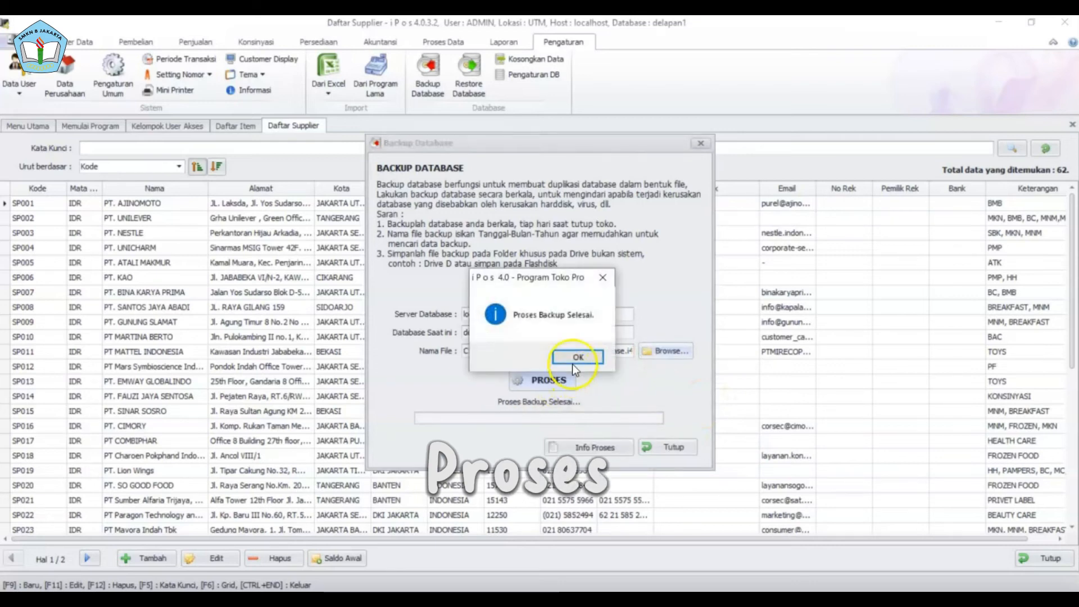
pyautogui.click(578, 357)
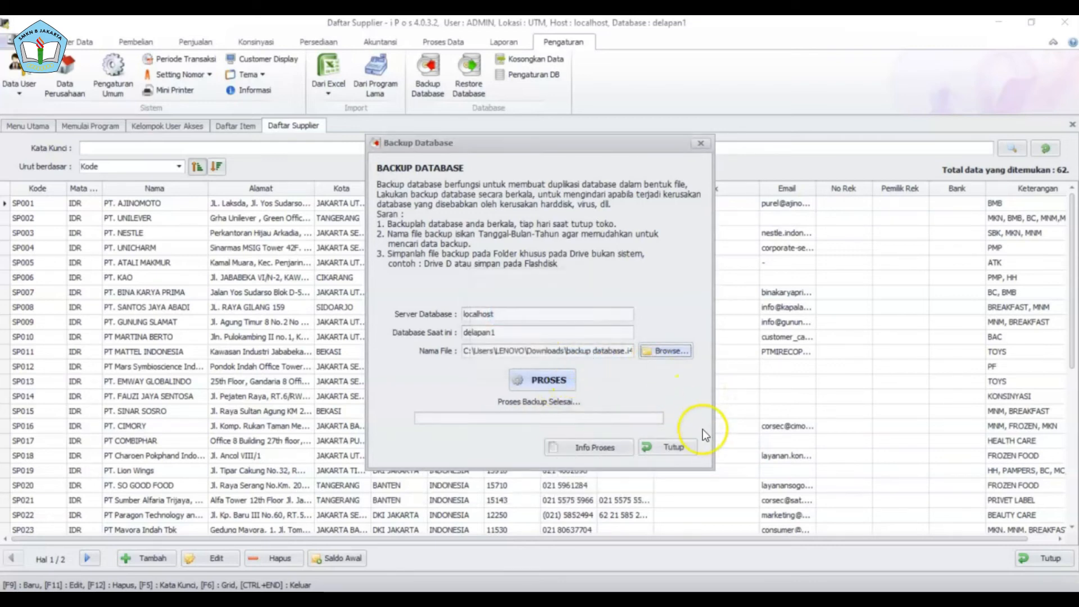
pyautogui.click(677, 447)
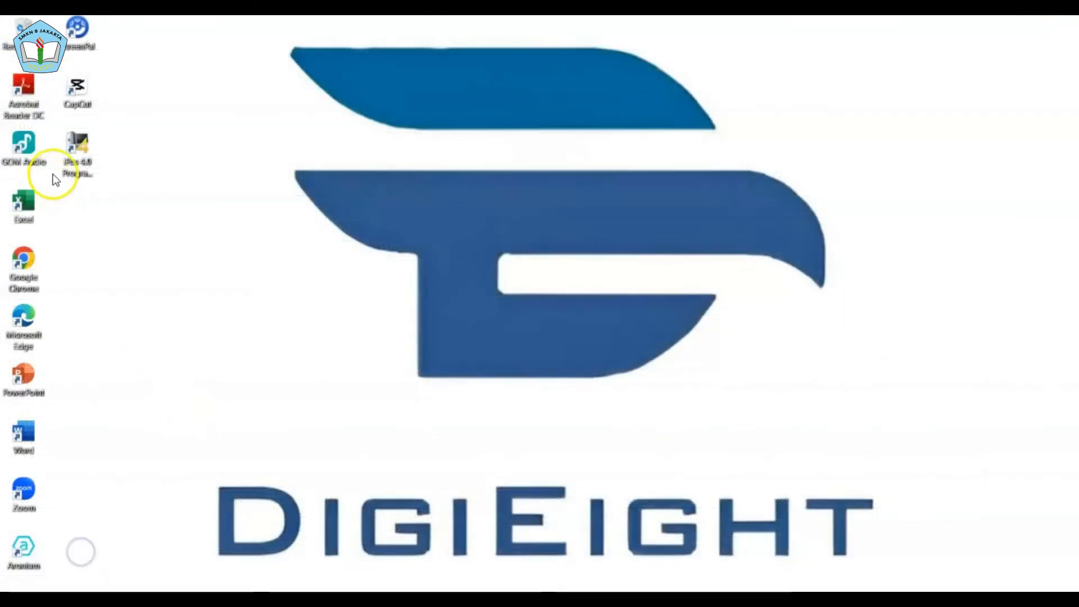
# - Relaunch Program Toko, create the delapan2 database and connect to it
pyautogui.doubleClick(72, 154)
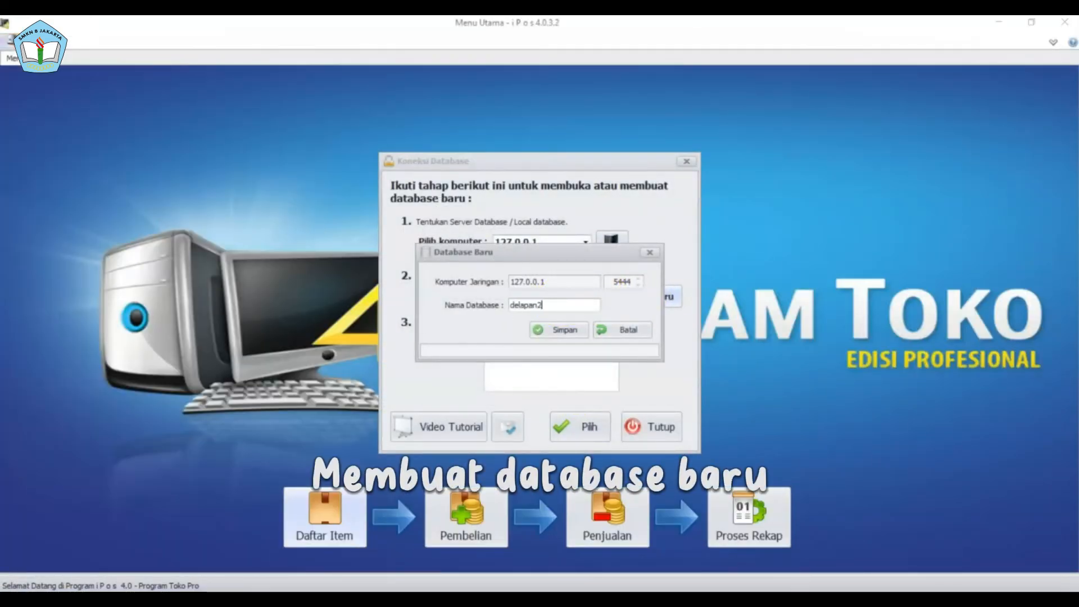
pyautogui.click(566, 329)
pyautogui.click(551, 361)
pyautogui.click(575, 425)
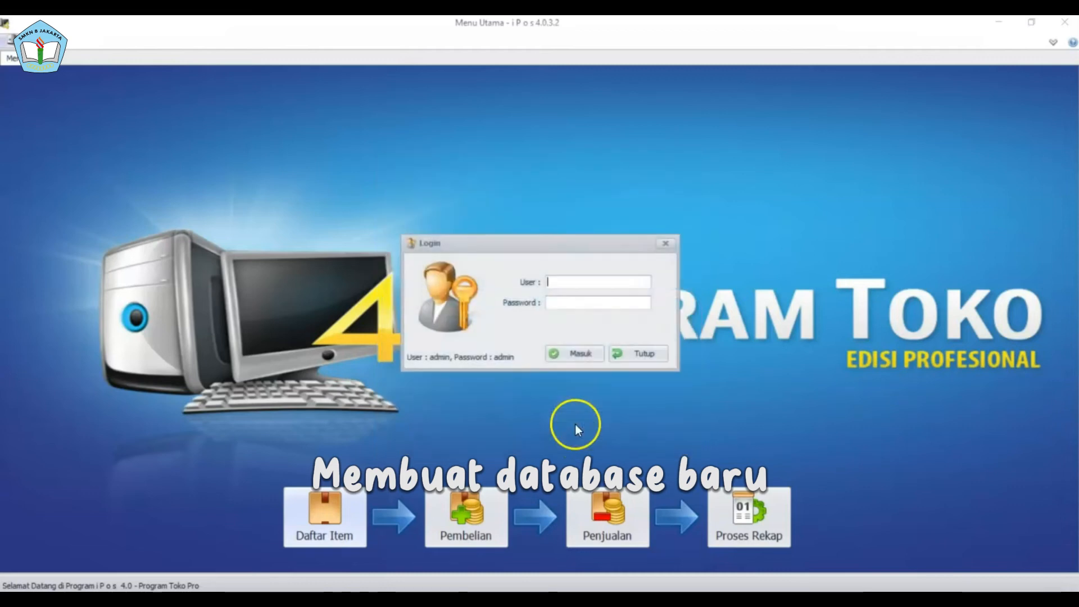
# - Log in with the admin account and password, then finish the company setup
pyautogui.write('admin')
pyautogui.click(625, 302)
pyautogui.write('admin')
pyautogui.click(588, 352)
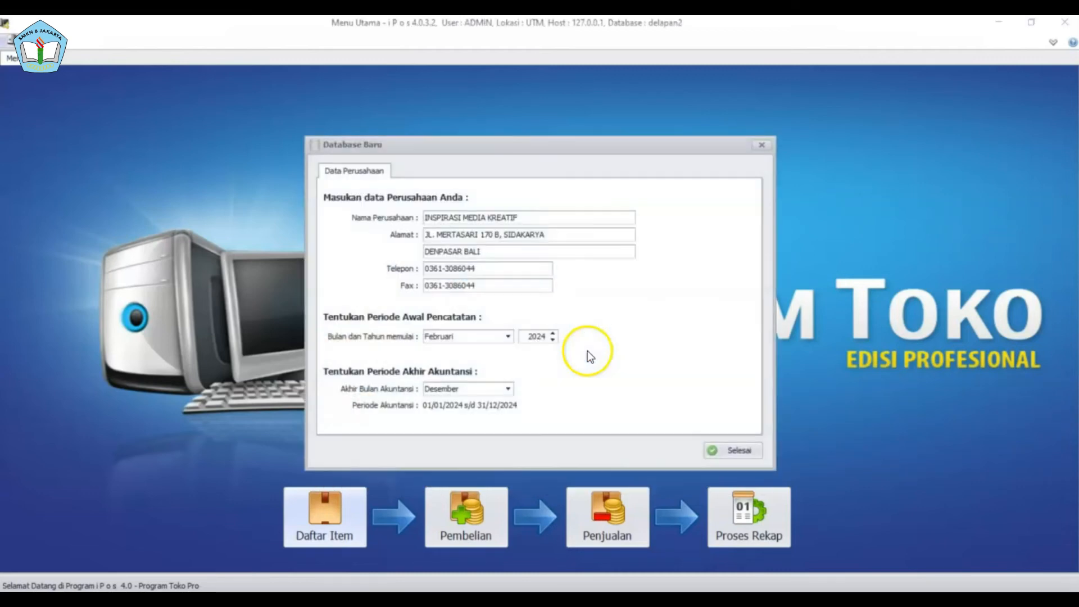
pyautogui.click(716, 454)
pyautogui.click(318, 217)
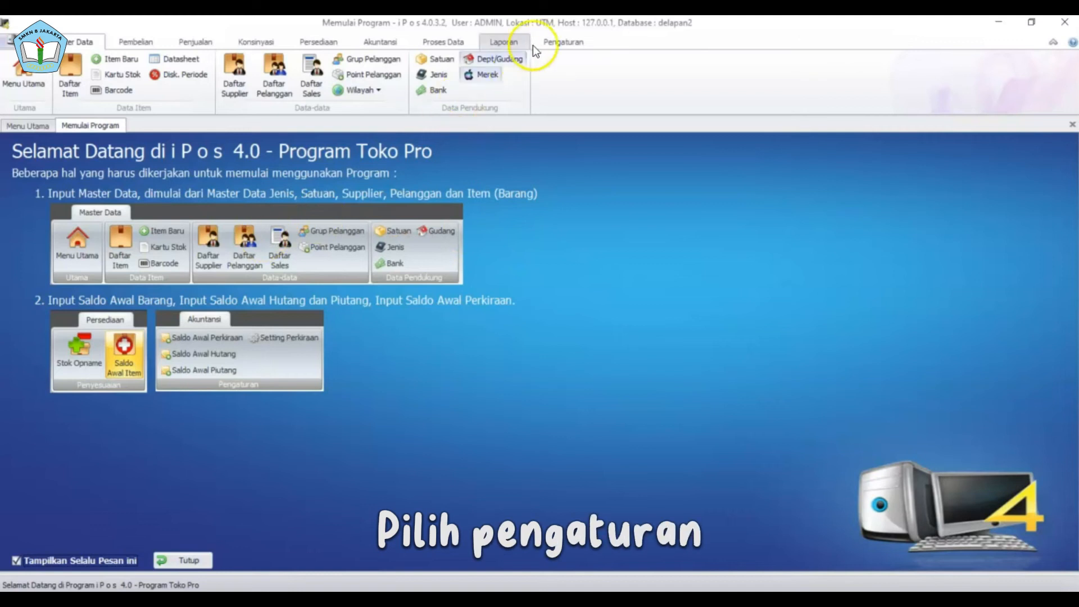
# - In Restore Database, select the backup database.i4bu file as the source
pyautogui.click(548, 48)
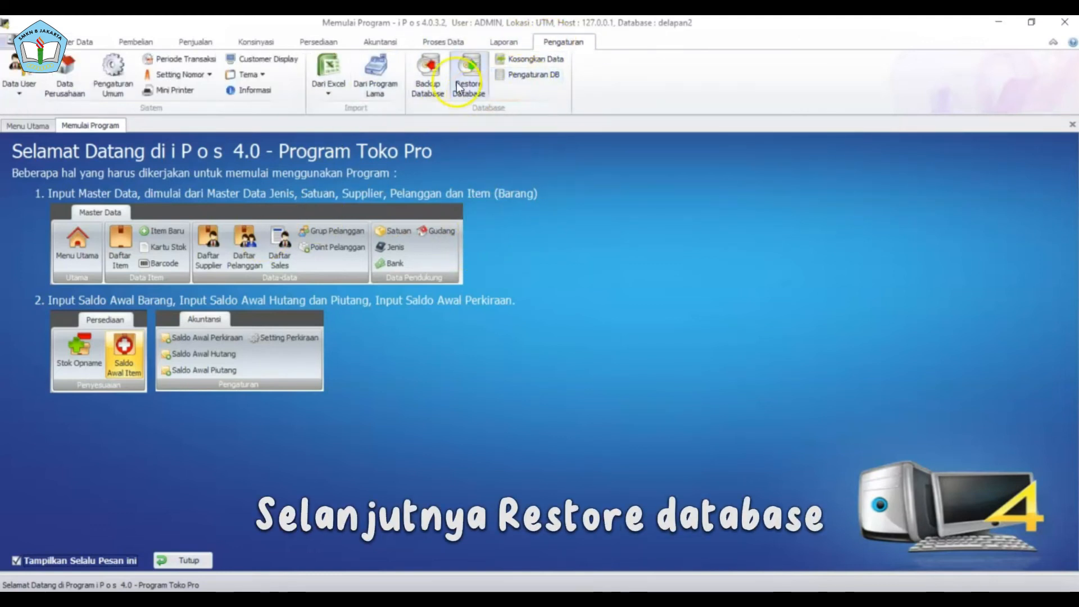
pyautogui.click(478, 72)
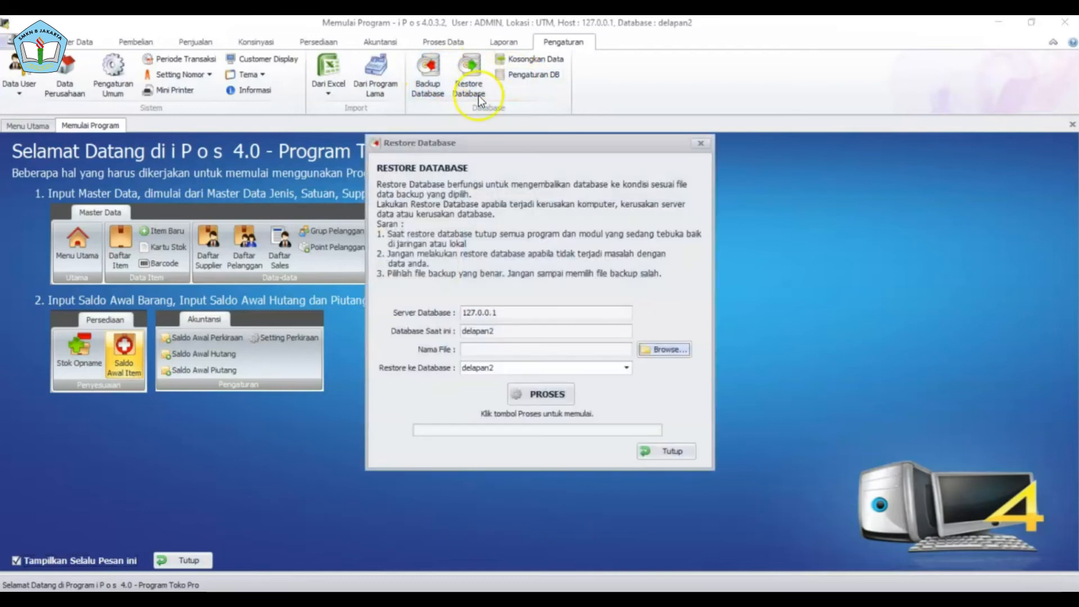
pyautogui.click(646, 349)
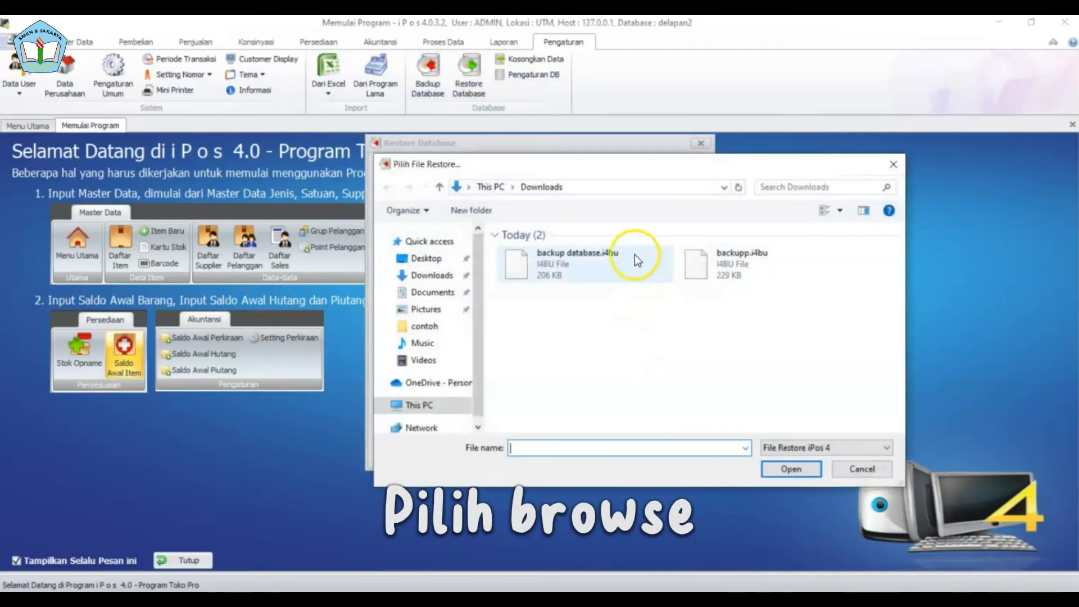
pyautogui.click(575, 268)
pyautogui.click(791, 468)
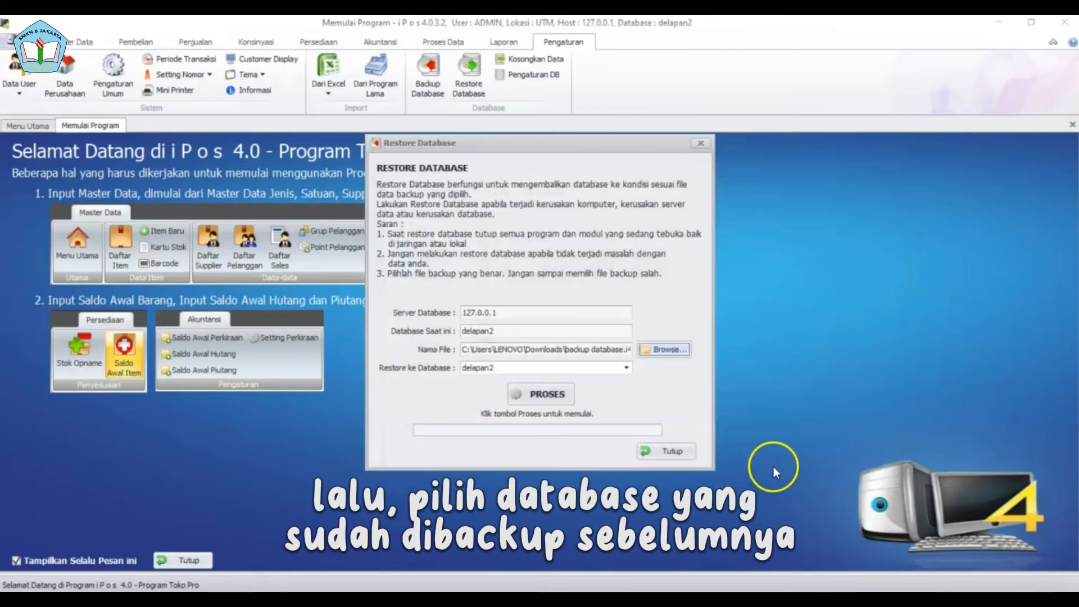
# - Restore the backup into delapan2 and review the Info Proses log
pyautogui.click(552, 393)
pyautogui.click(617, 369)
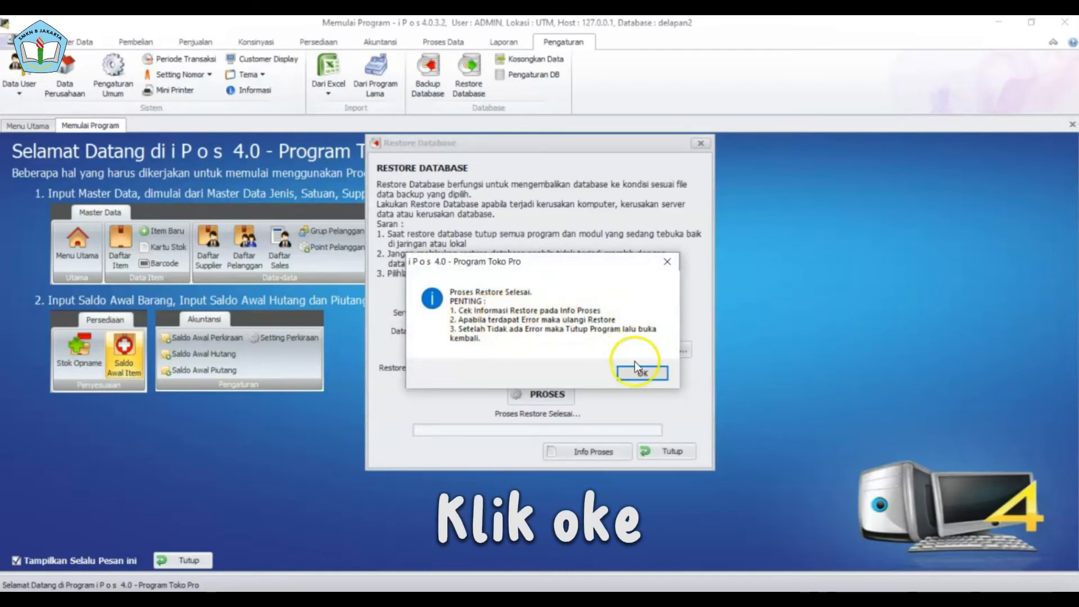
pyautogui.click(637, 375)
pyautogui.click(605, 453)
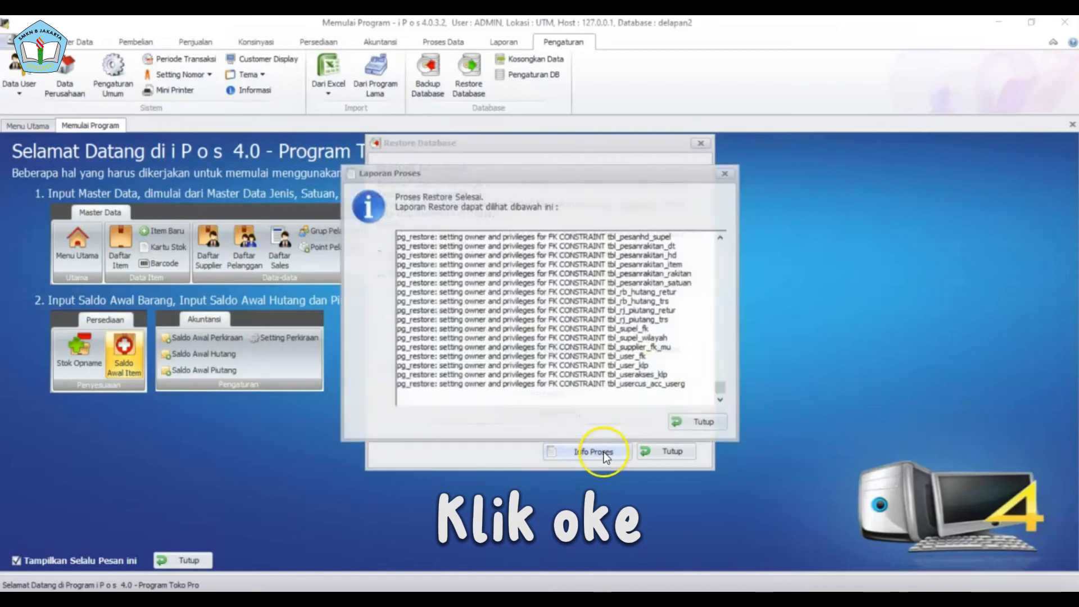
pyautogui.click(701, 424)
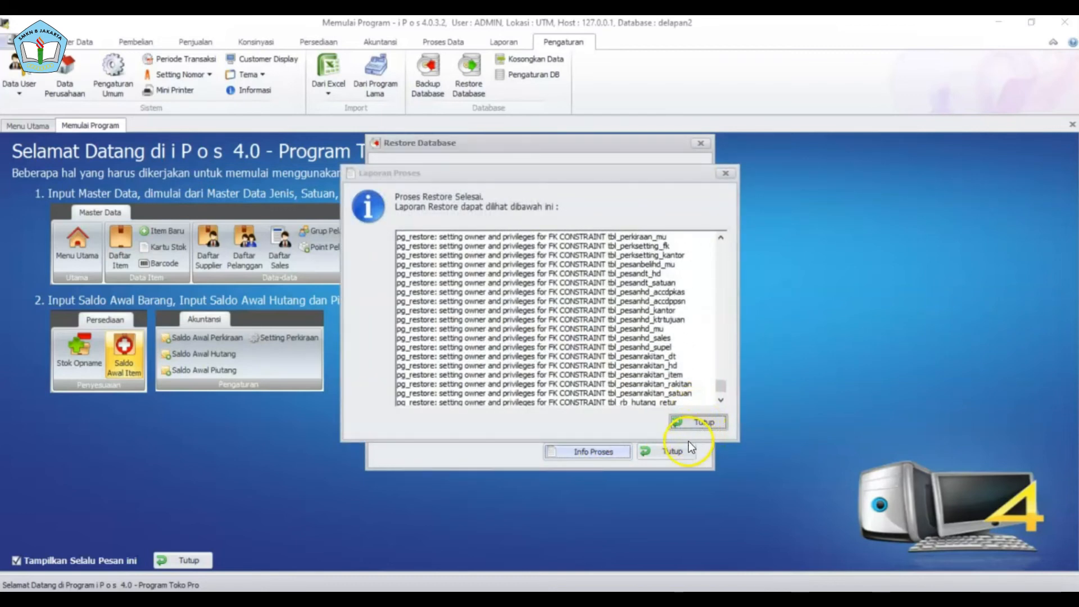
# - Close the restore window, exit iPos, and relaunch it from the desktop
pyautogui.click(680, 450)
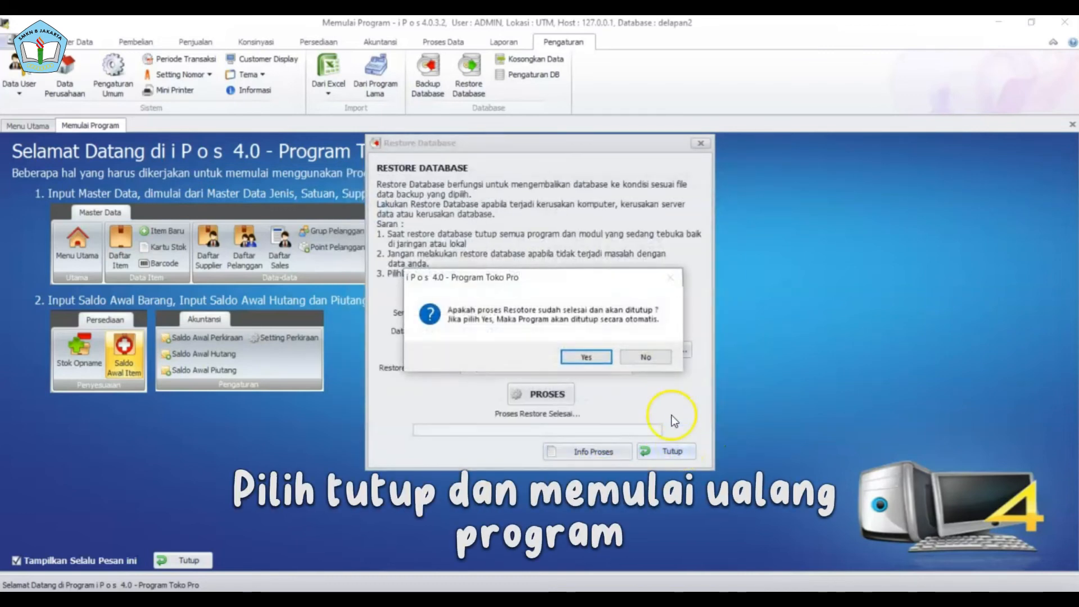
pyautogui.click(609, 362)
pyautogui.doubleClick(79, 147)
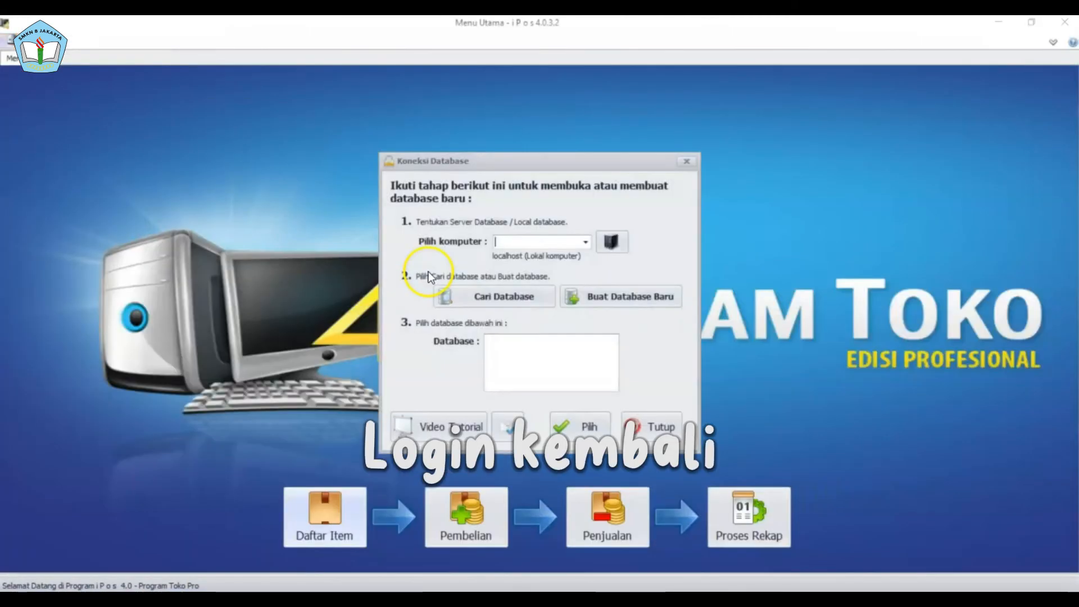
# - Connect to delapan2 on server 127.0.0.1 and log in with the admin account
pyautogui.click(609, 245)
pyautogui.click(589, 390)
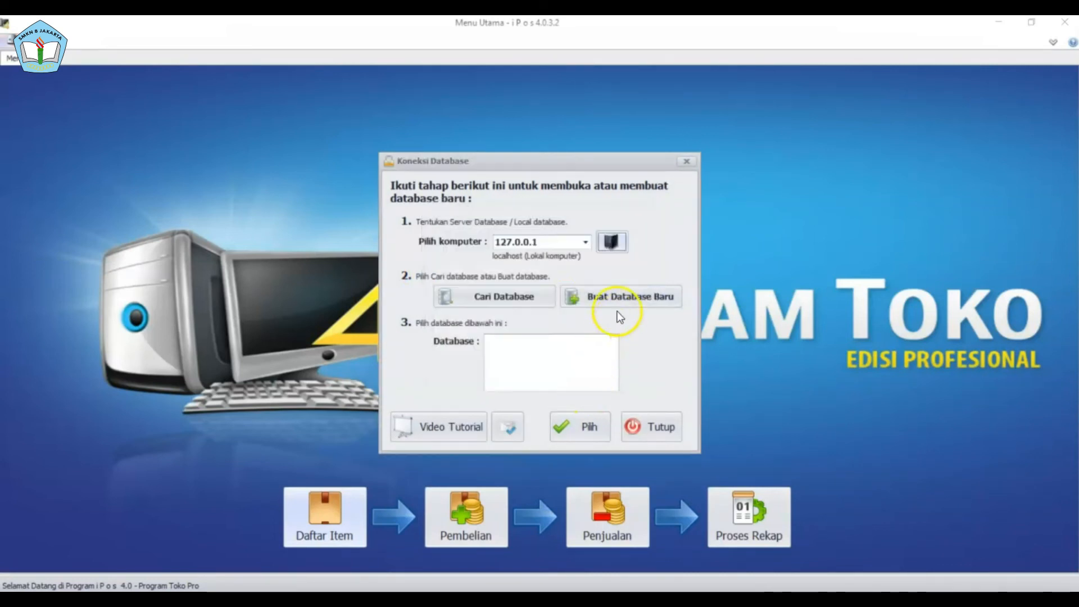
pyautogui.click(537, 295)
pyautogui.click(547, 366)
pyautogui.click(566, 423)
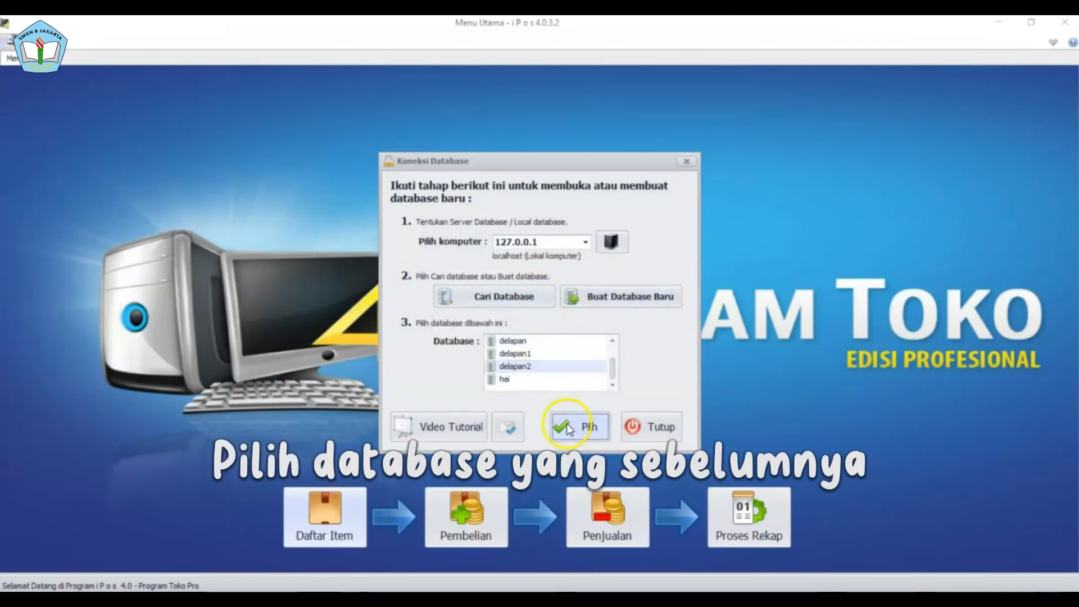
pyautogui.write('admin')
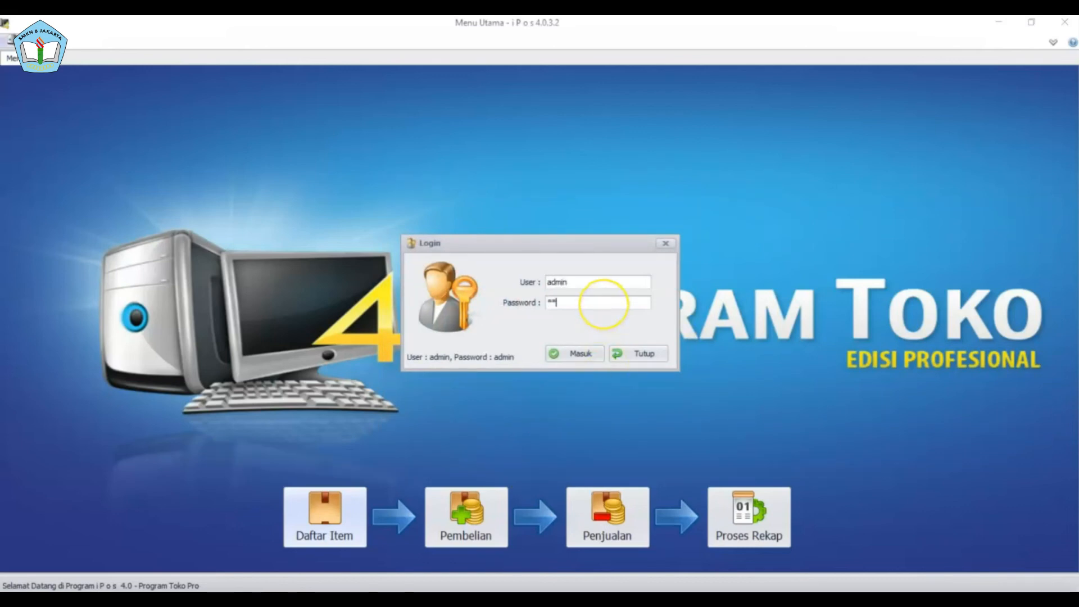
pyautogui.click(590, 304)
pyautogui.write('admin')
pyautogui.click(572, 353)
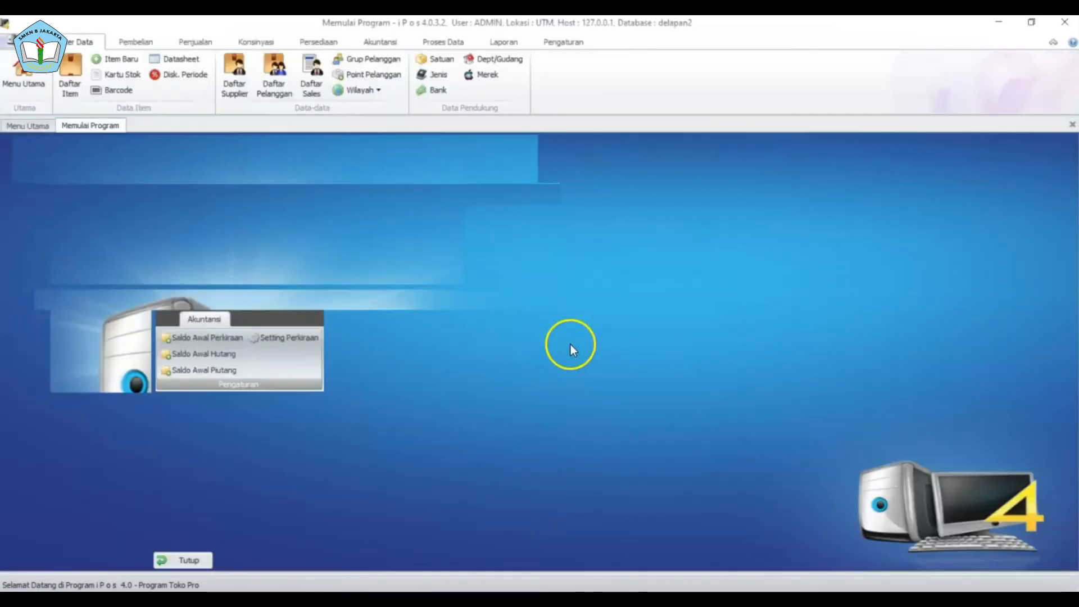
# - Check the restored item list (45 items) and supplier list (62 suppliers)
pyautogui.click(79, 73)
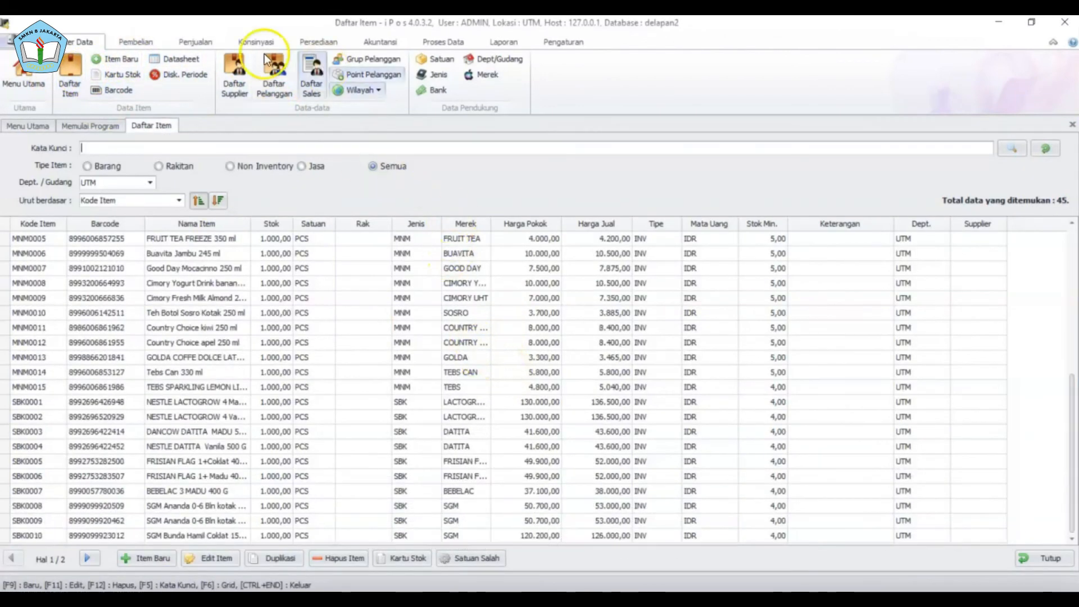
pyautogui.click(241, 69)
pyautogui.scroll(6, 450, 308)
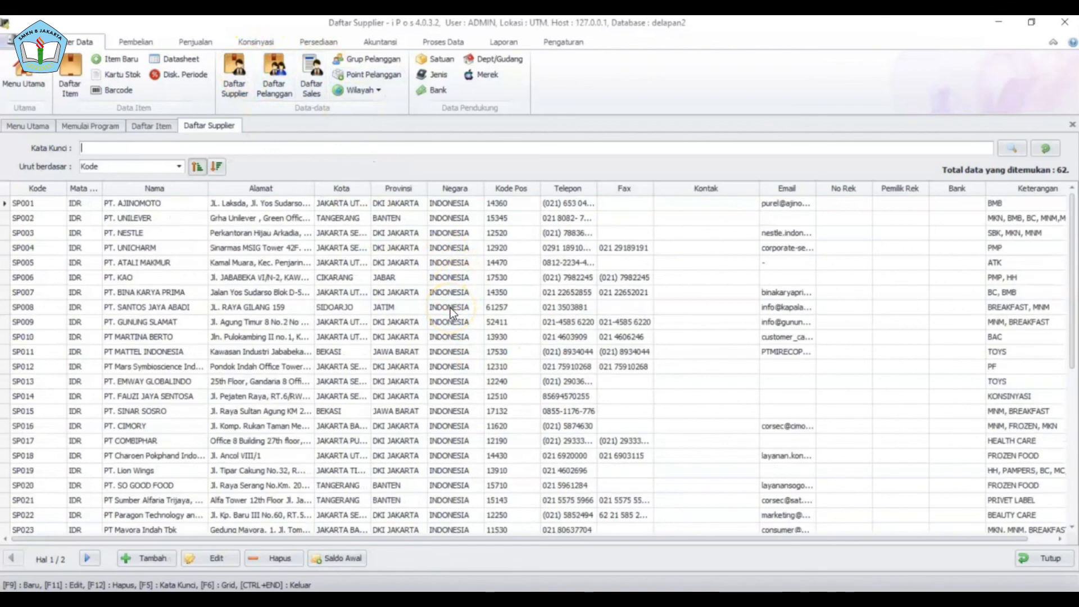
pyautogui.click(70, 70)
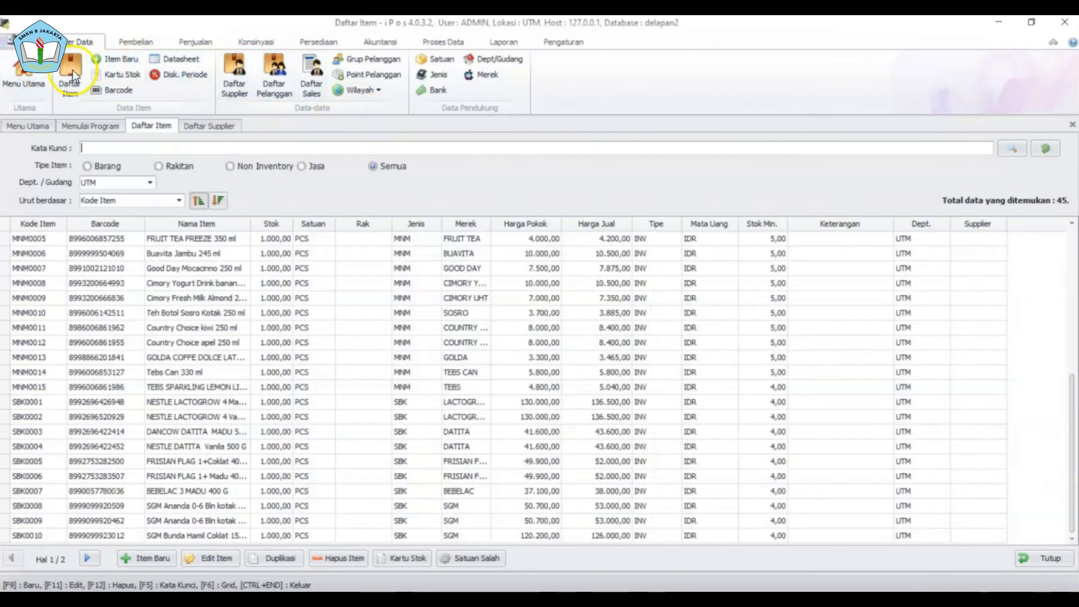
pyautogui.click(573, 40)
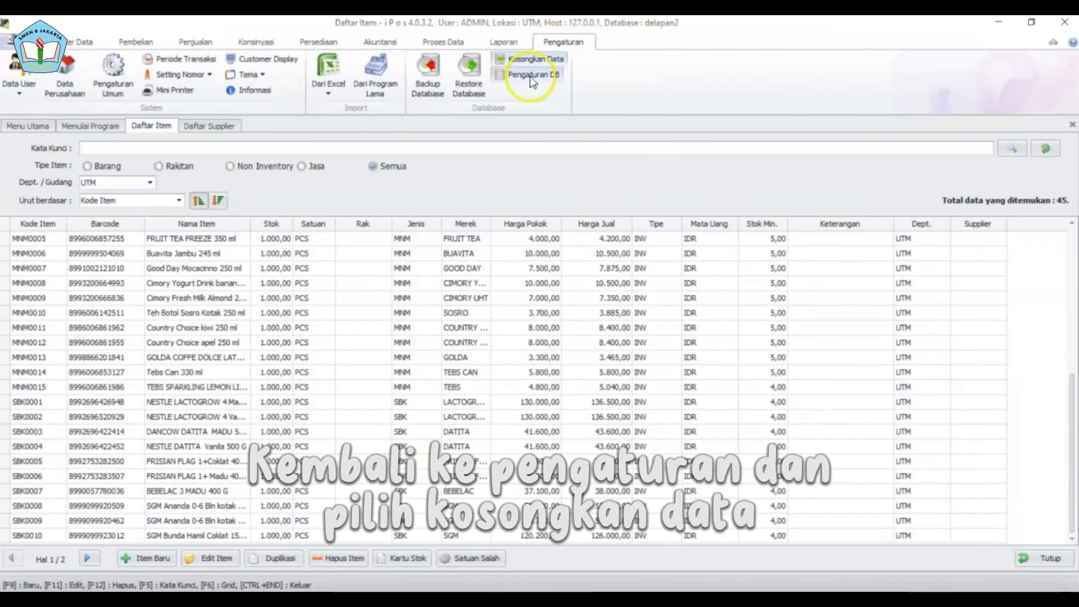
# - Review and close Kosongkan Data without running it, then open Pengaturan DB
pyautogui.click(524, 59)
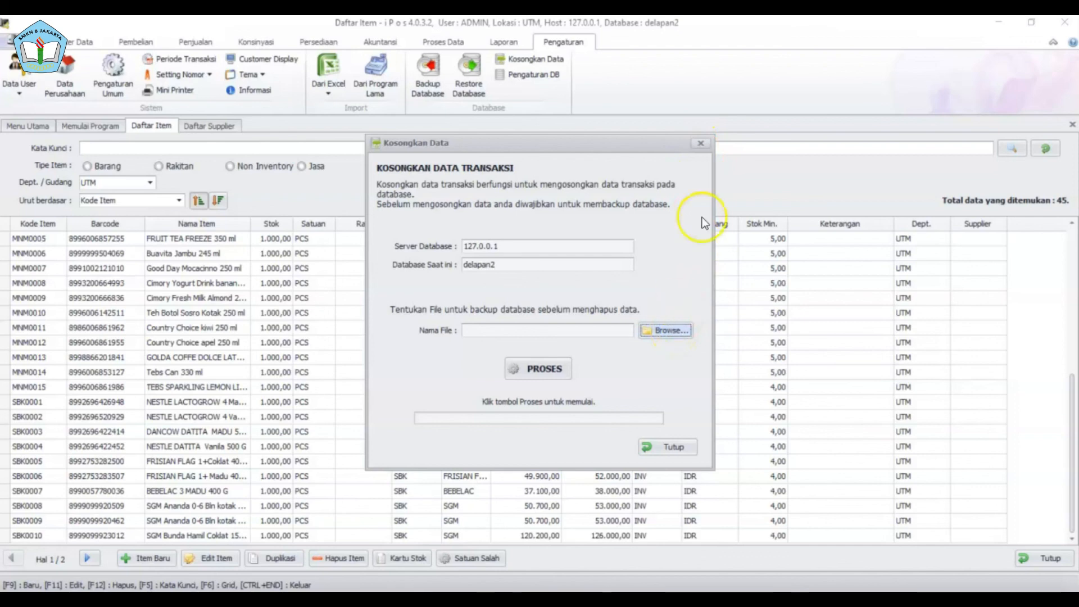
pyautogui.click(701, 143)
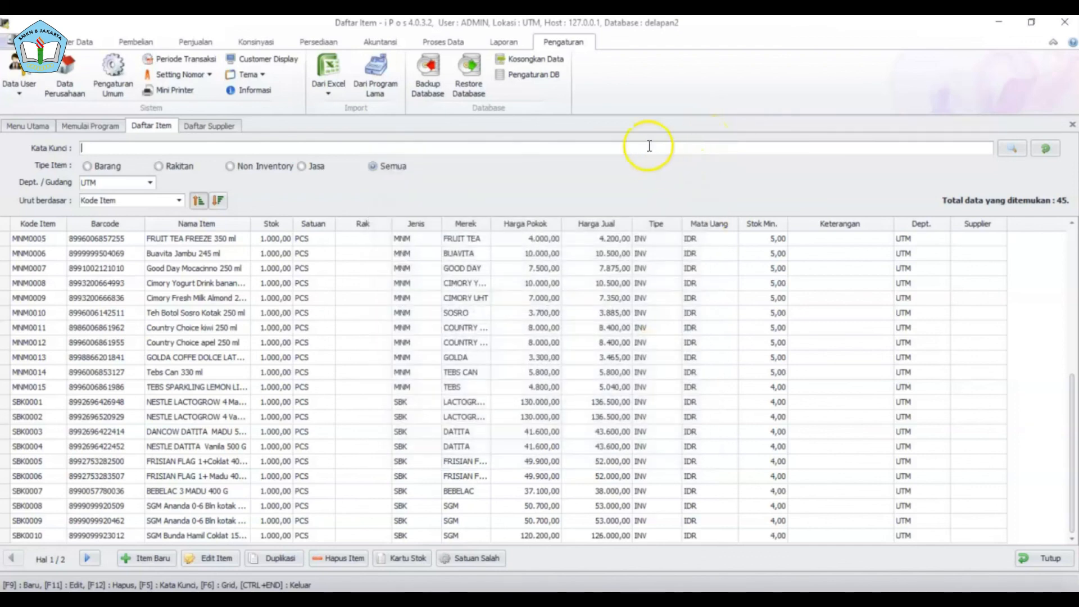
pyautogui.click(537, 75)
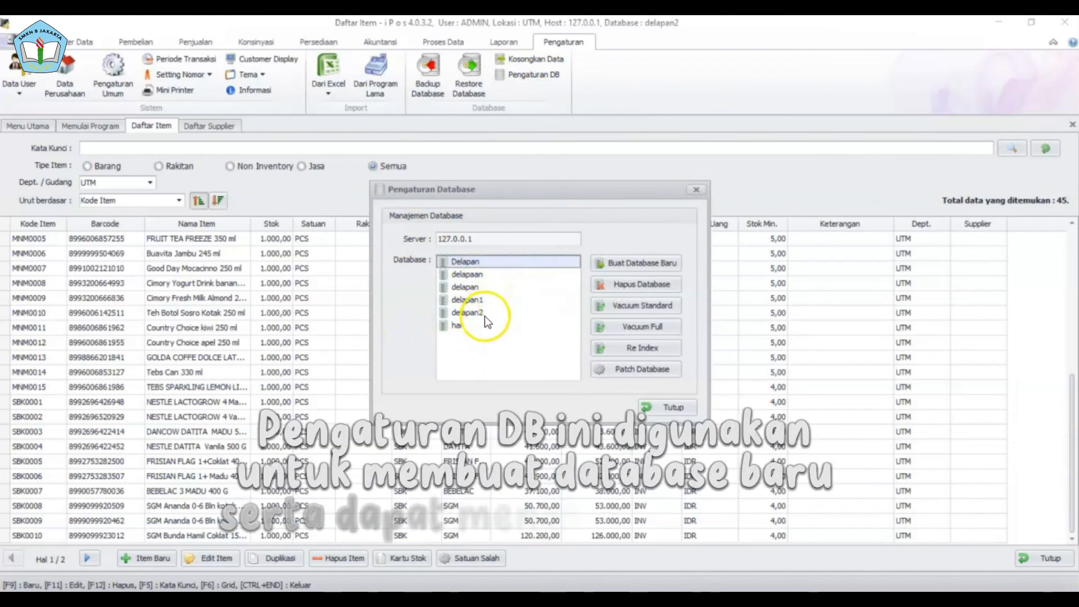
# - Create a new database named smk8
pyautogui.click(636, 262)
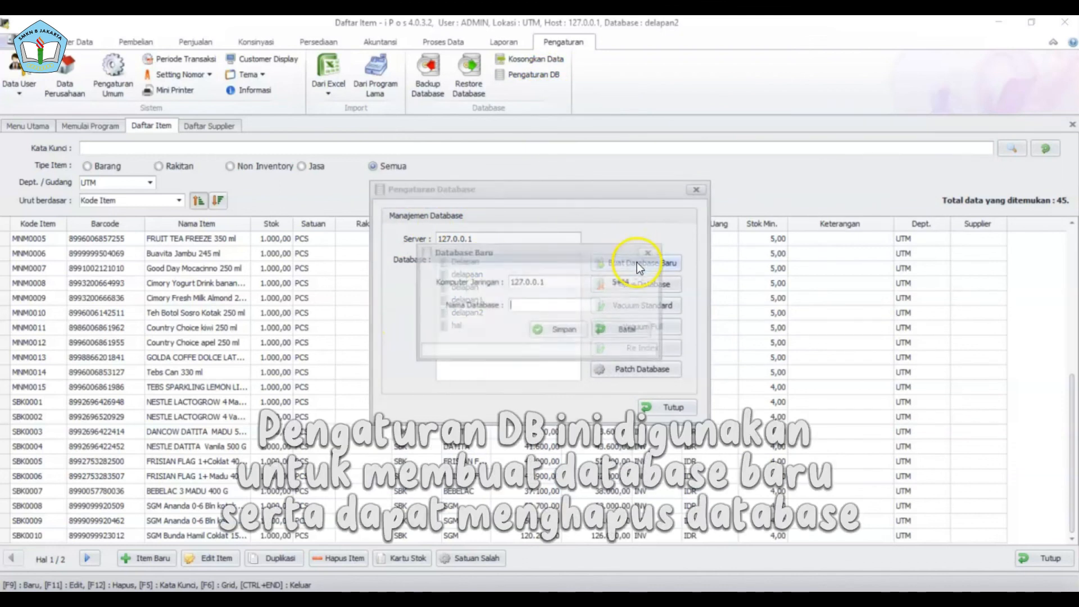
pyautogui.write('s')
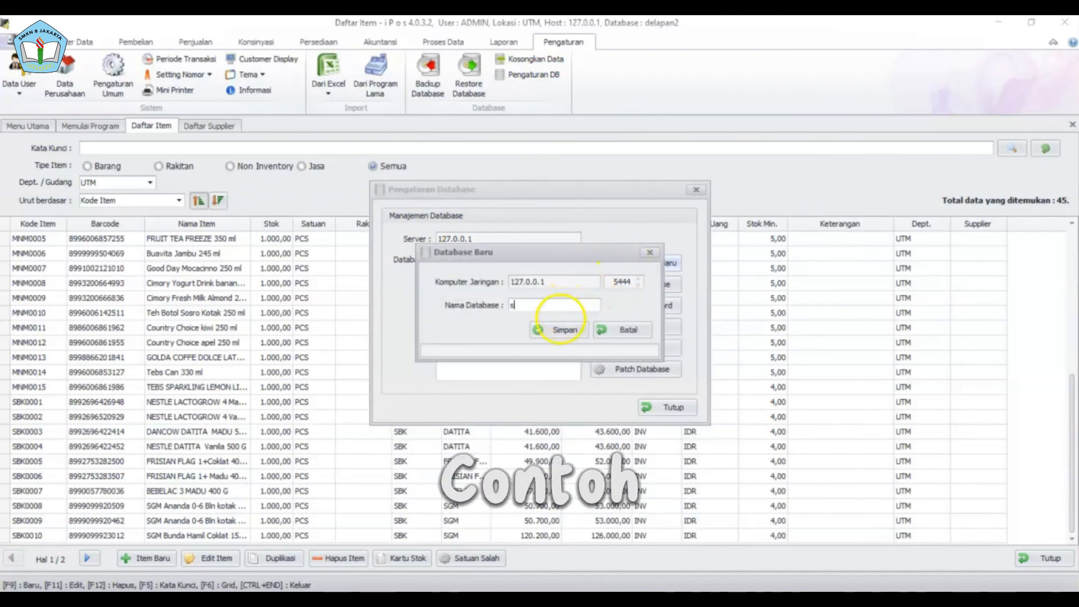
pyautogui.write('mk8')
pyautogui.click(548, 331)
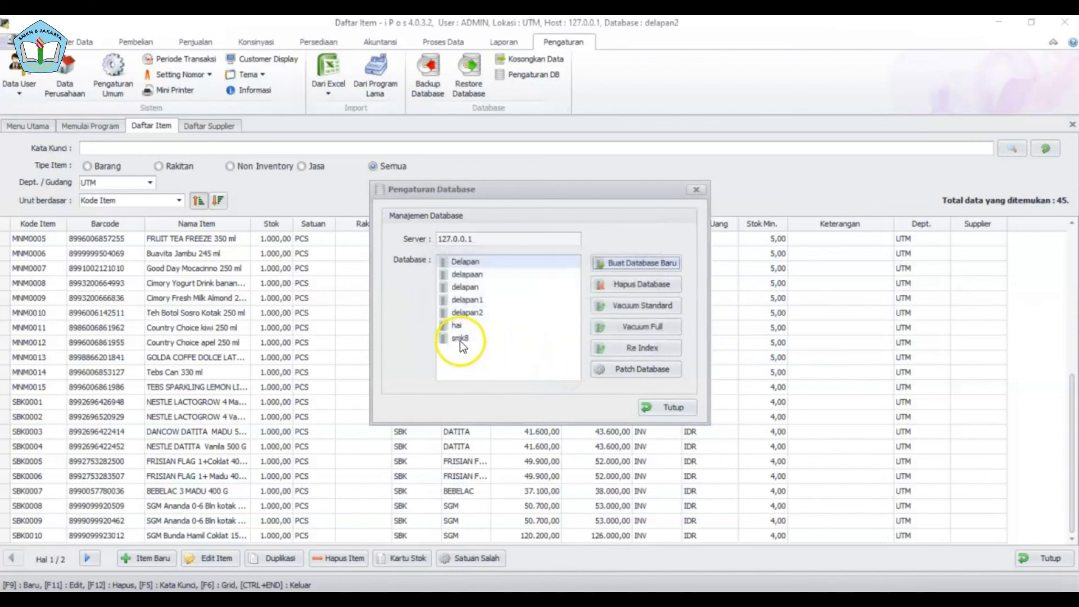
# - Delete the smk8 database, close database management, and return to Menu Utama
pyautogui.click(669, 281)
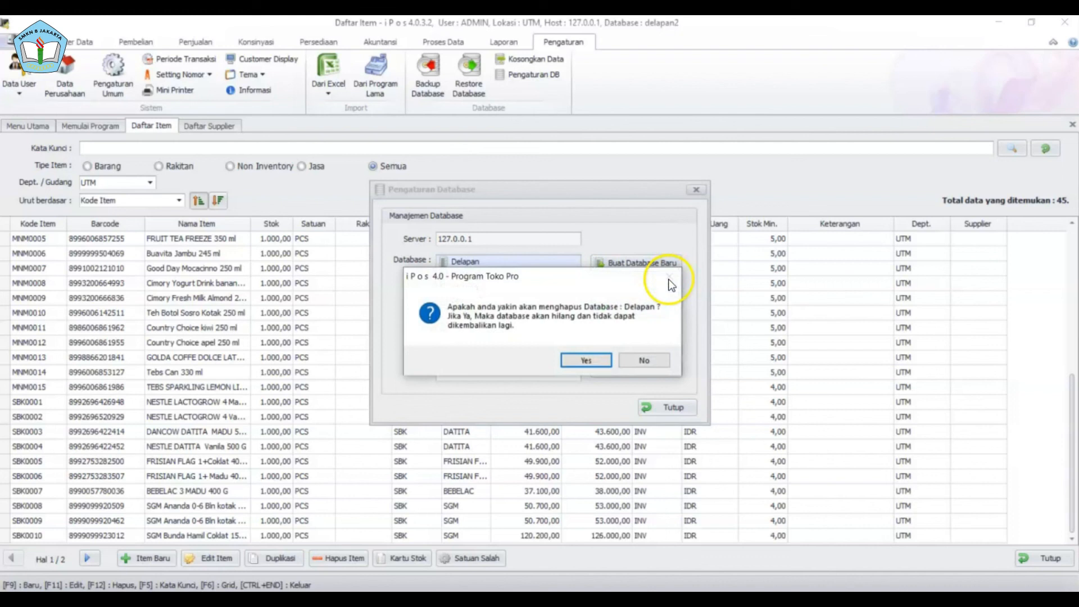
pyautogui.click(635, 358)
pyautogui.click(464, 339)
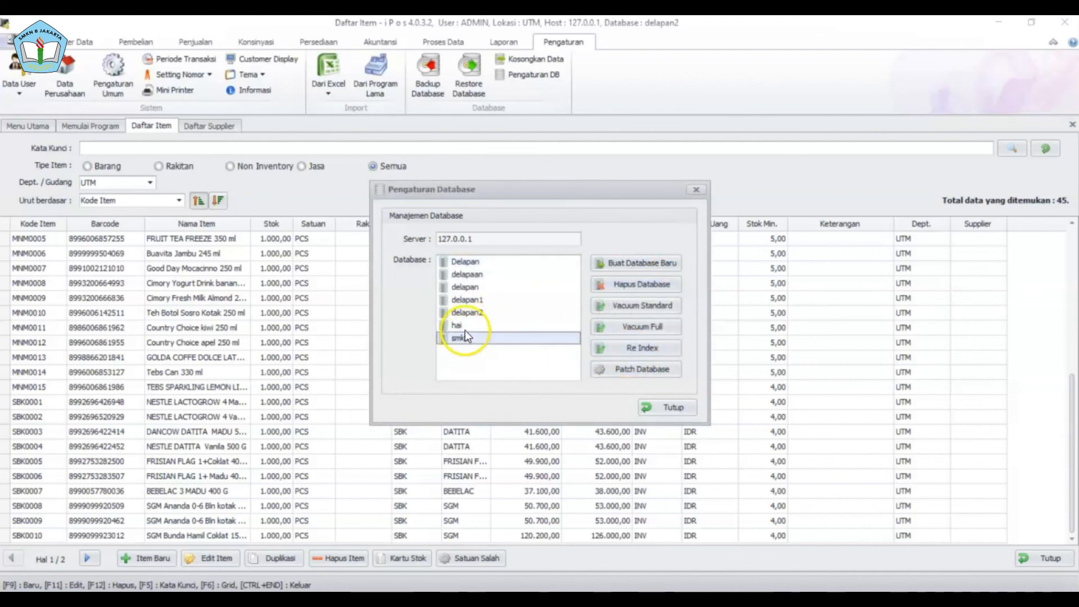
pyautogui.click(655, 287)
pyautogui.click(581, 360)
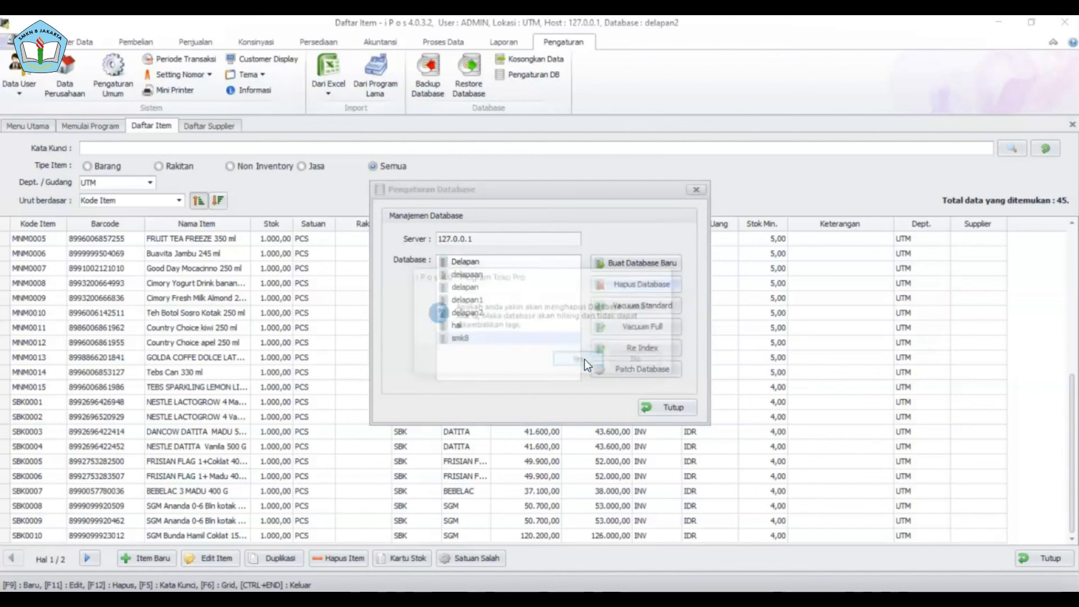
pyautogui.click(584, 359)
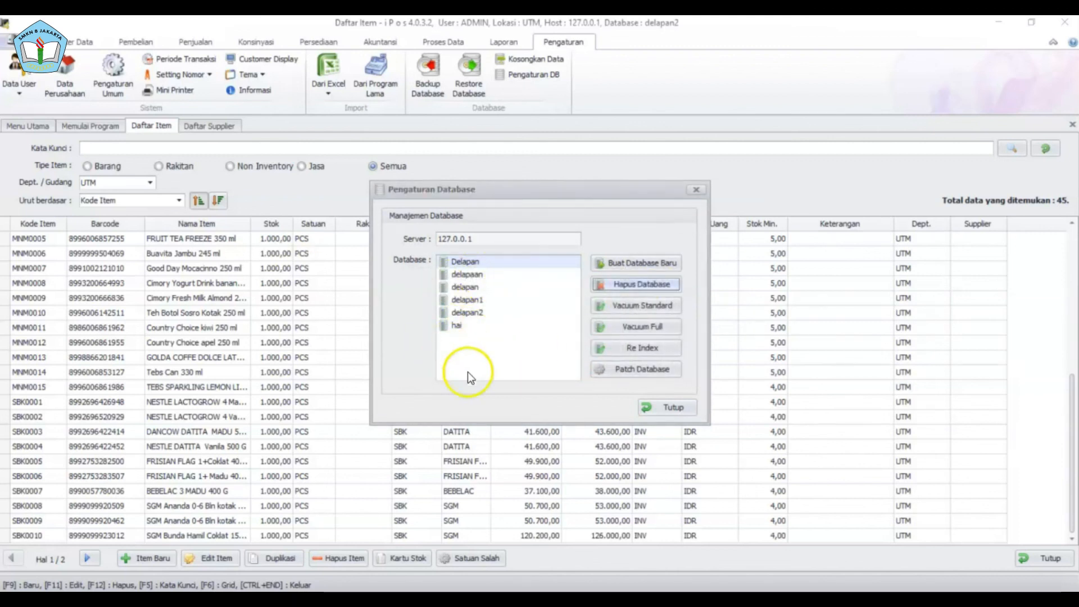
pyautogui.click(683, 406)
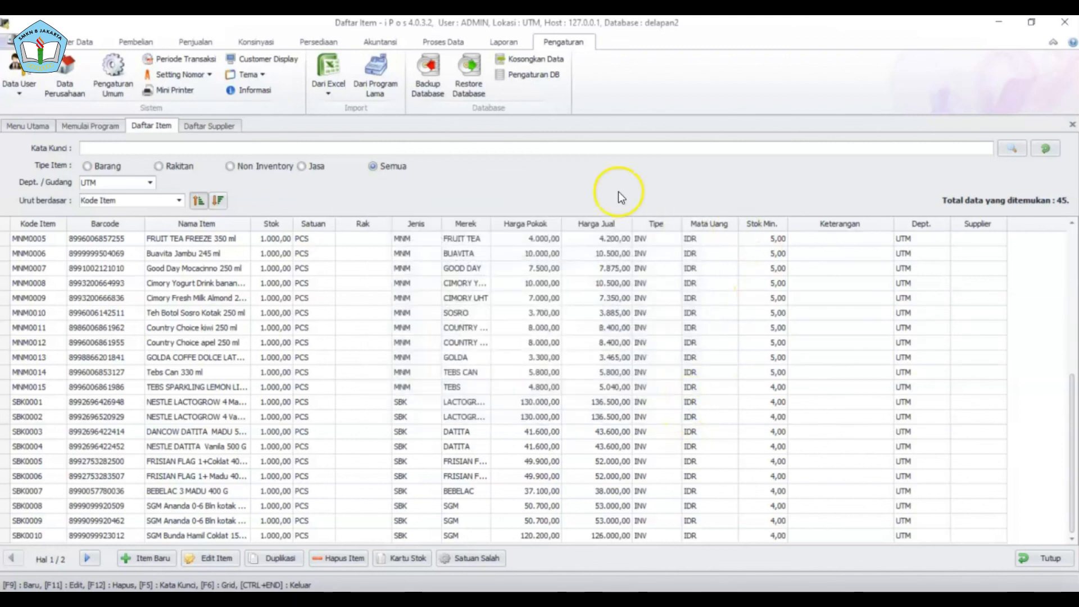
pyautogui.click(76, 42)
pyautogui.click(26, 76)
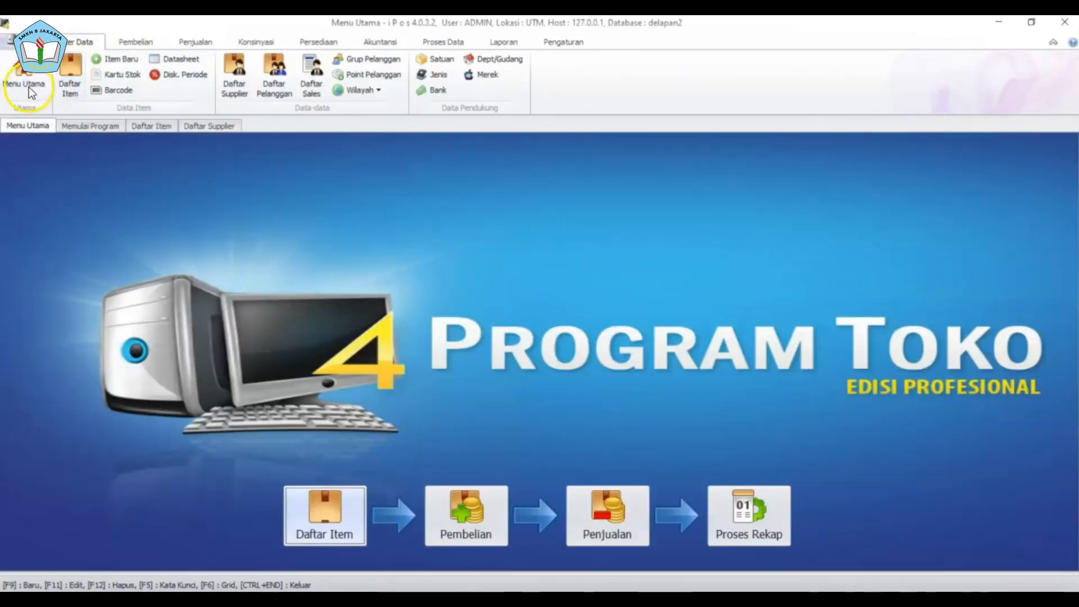